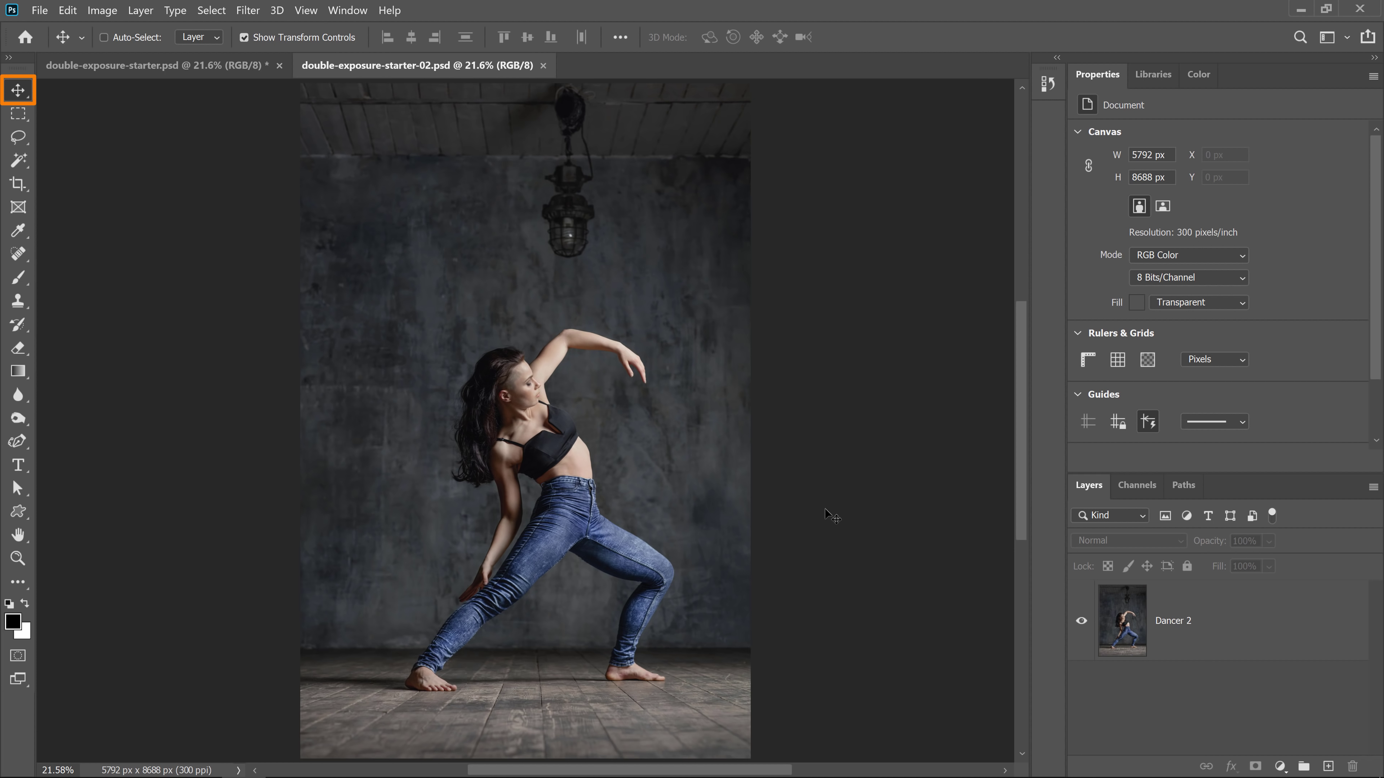
# Drag the Dancer 2 layer into double-exposure-starter.psd, placing it above Dancer 1.
pyautogui.click(1090, 612)
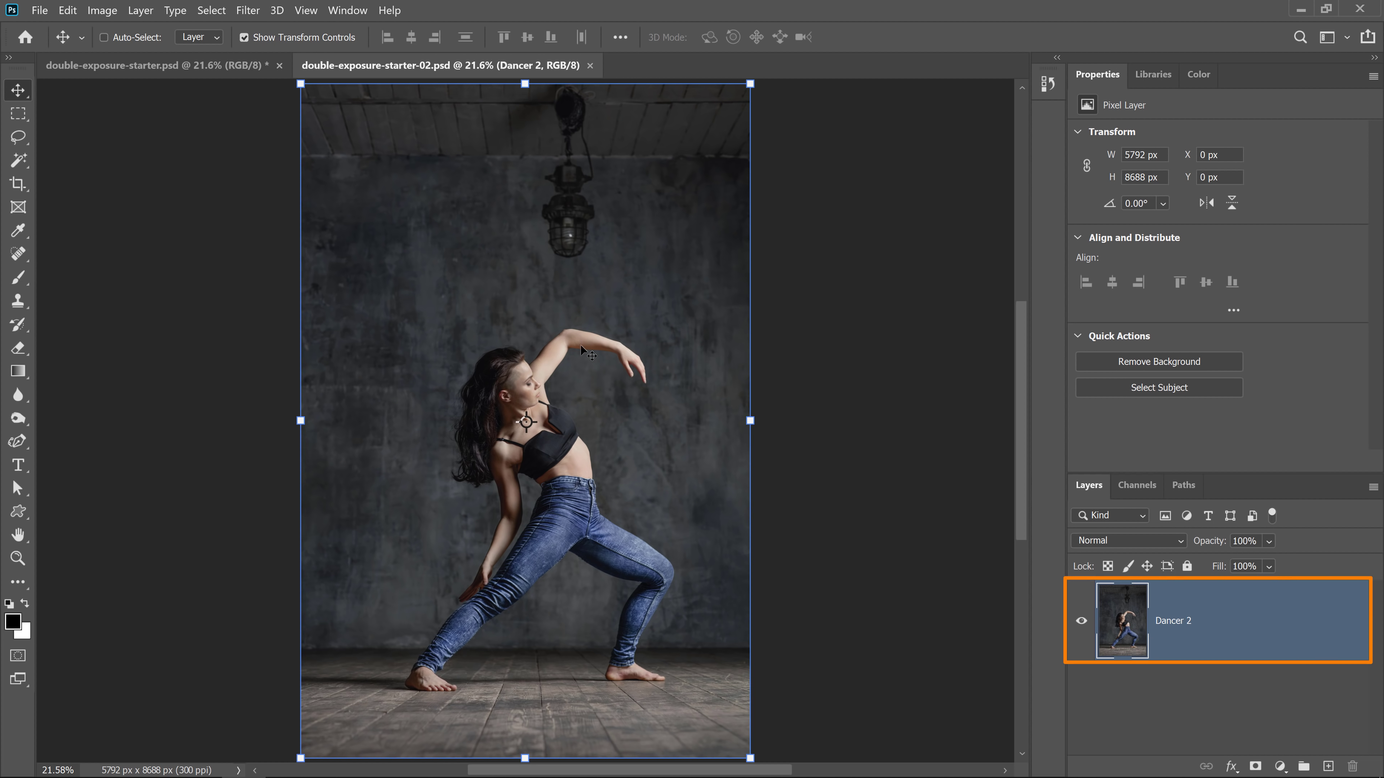
pyautogui.moveTo(626, 370); pyautogui.dragTo(201, 62)
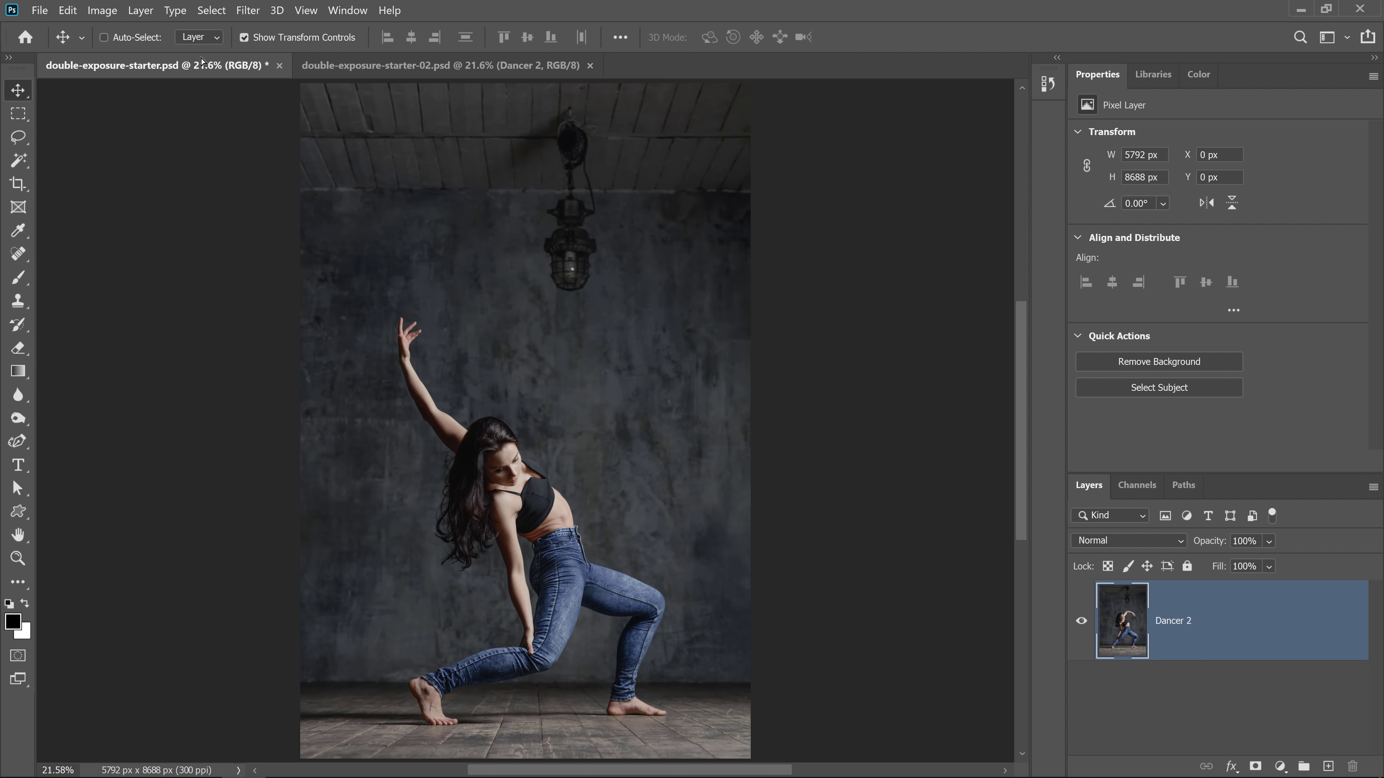
pyautogui.moveTo(239, 136); pyautogui.dragTo(603, 516)
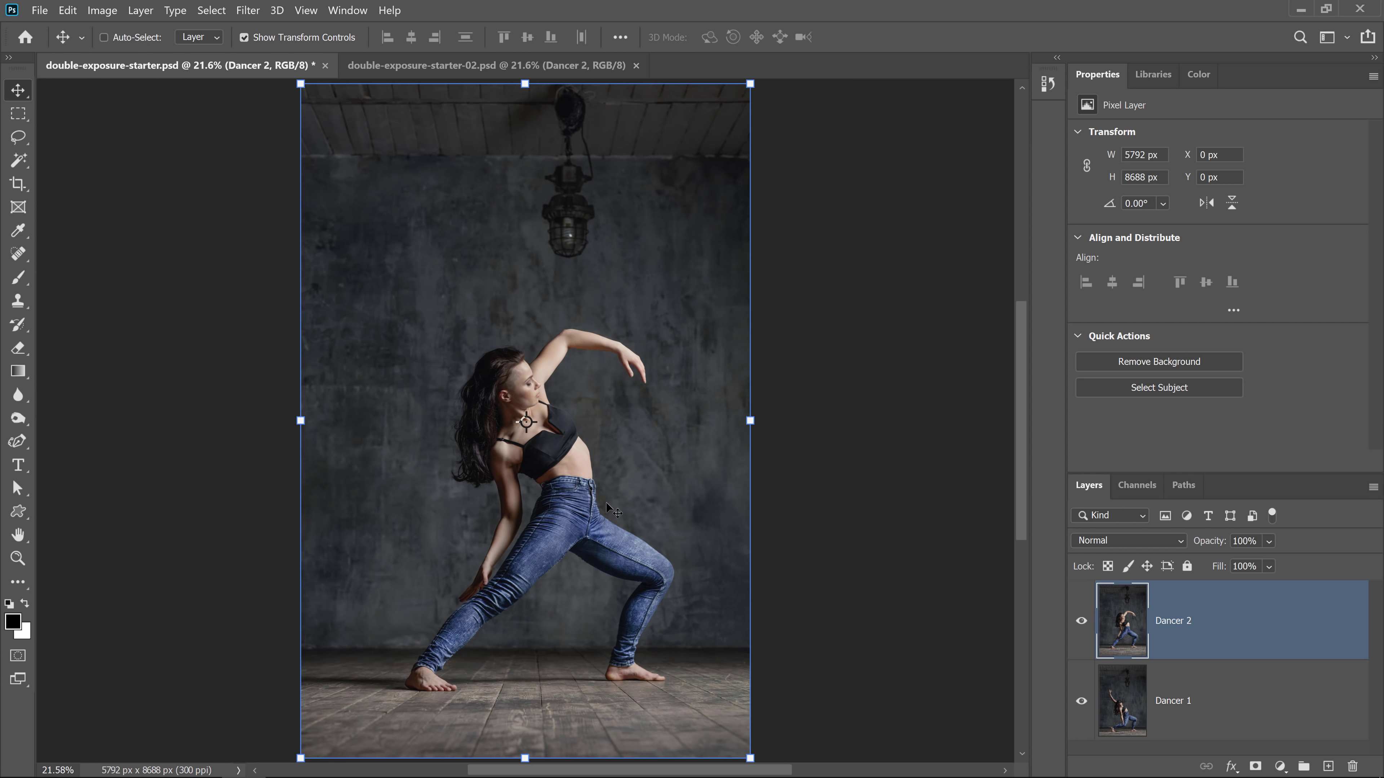
pyautogui.click(1080, 627)
pyautogui.click(1083, 628)
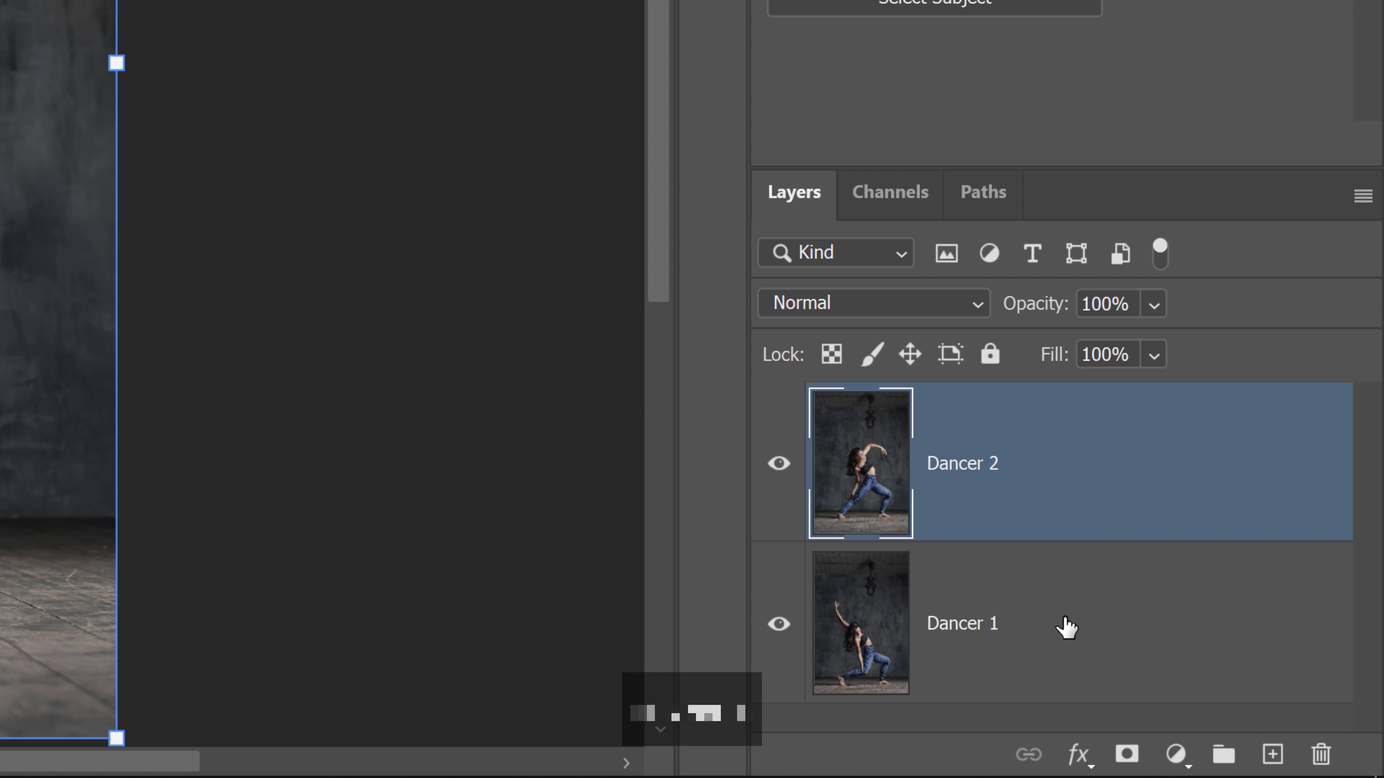
# Select Dancer 1 with Dancer 2 and auto-align both layers using Auto projection.
pyautogui.keyDown('shift'); pyautogui.click(1069, 633); pyautogui.keyUp('shift')
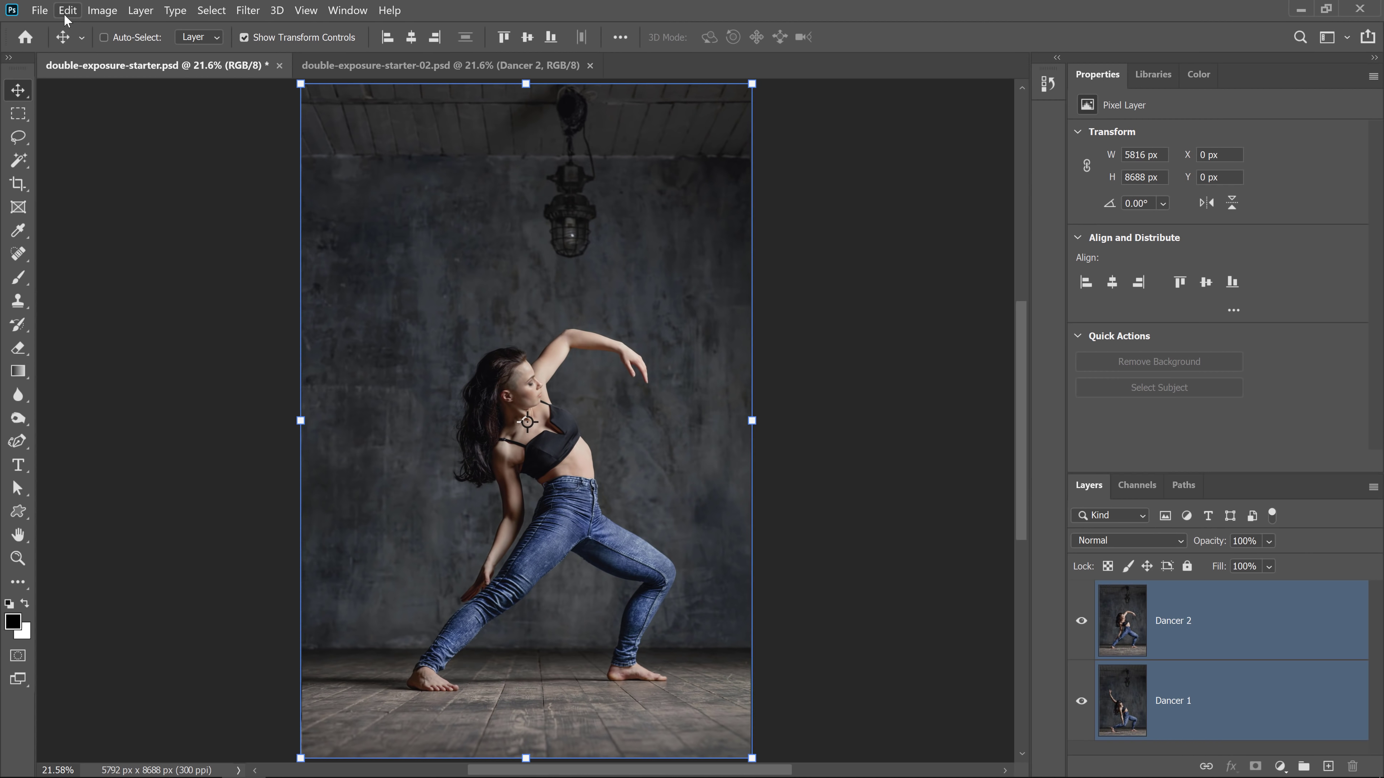
pyautogui.click(65, 16)
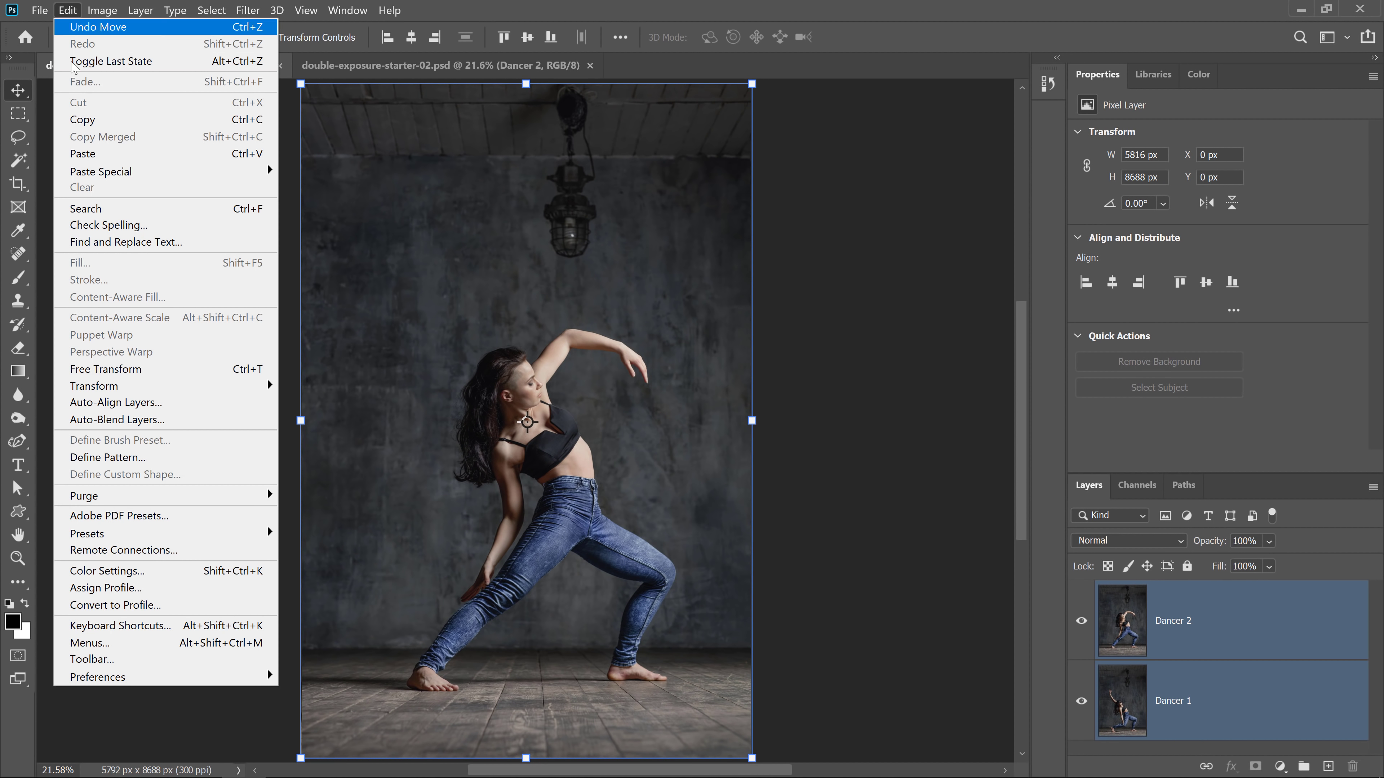
pyautogui.click(217, 403)
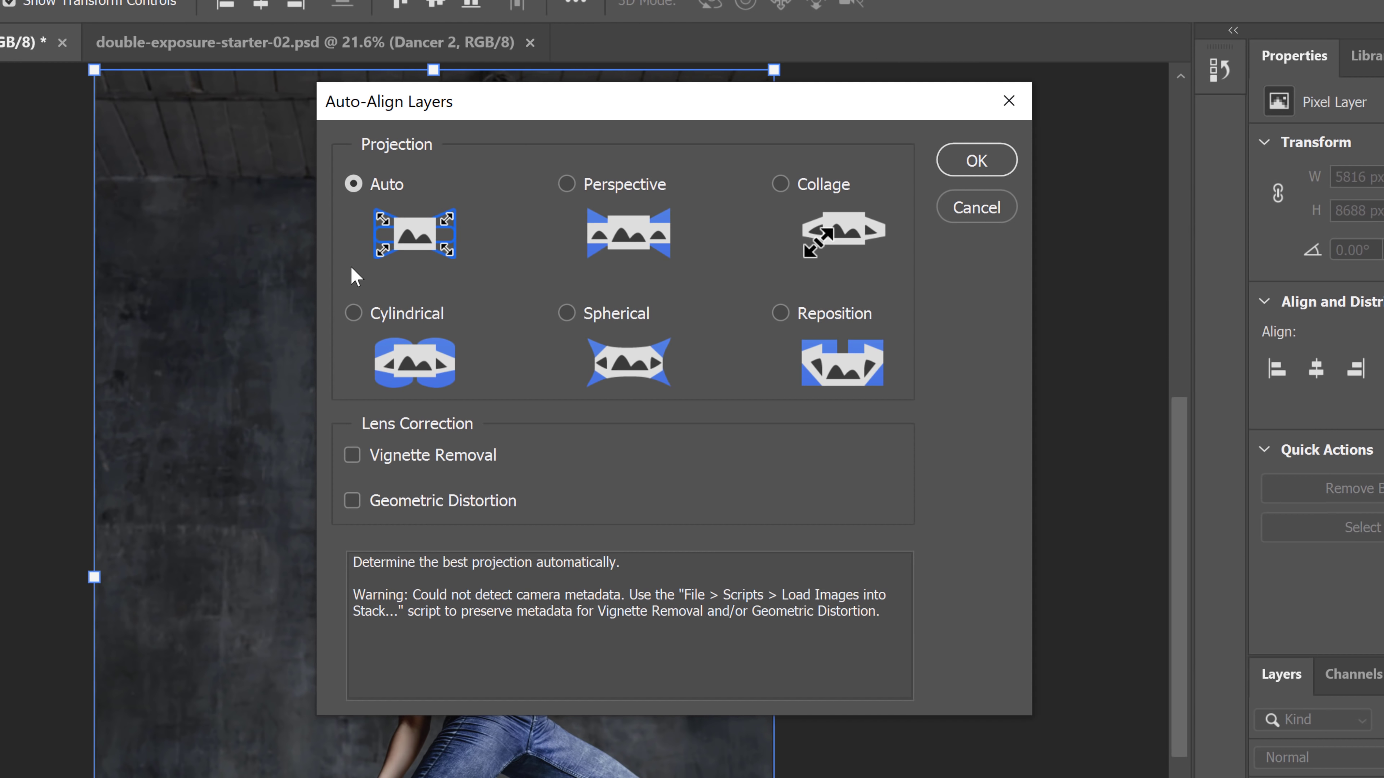
pyautogui.click(353, 184)
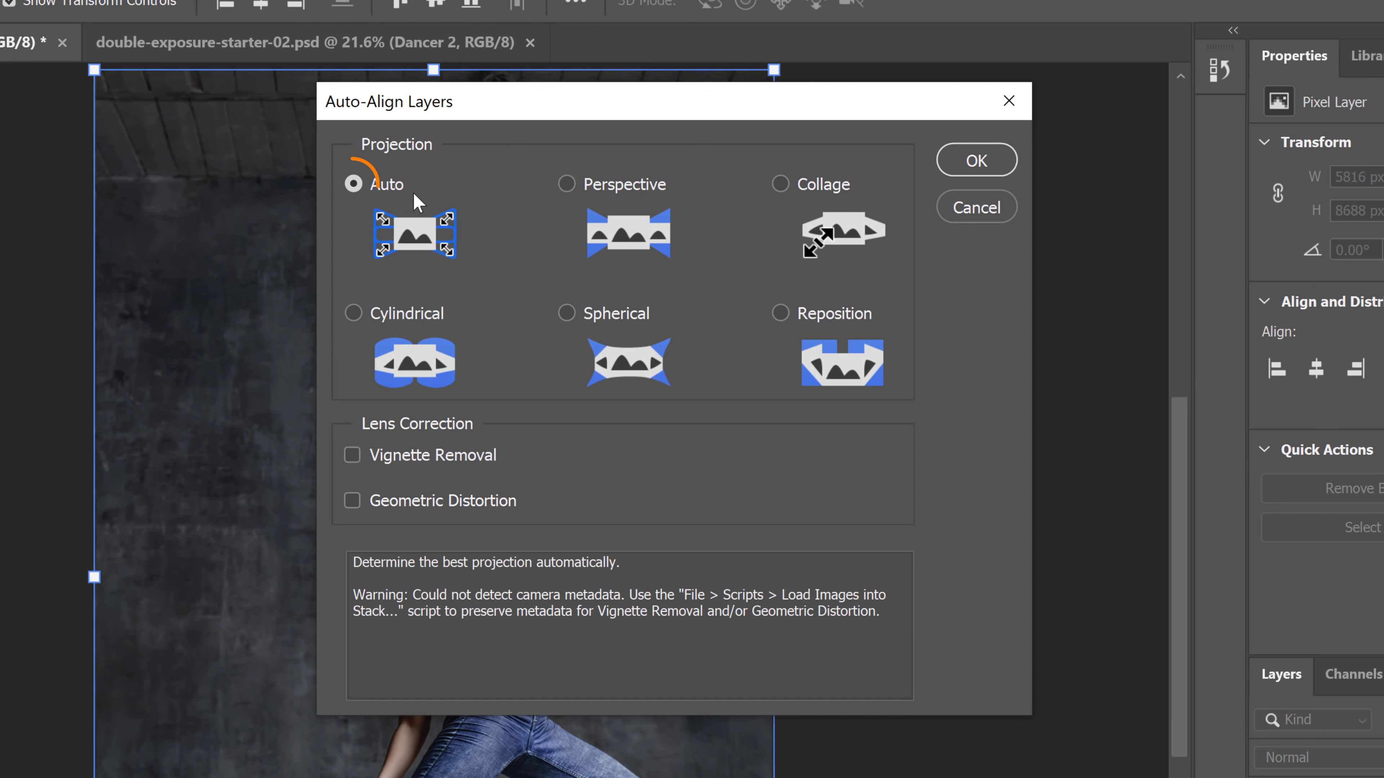
pyautogui.click(975, 160)
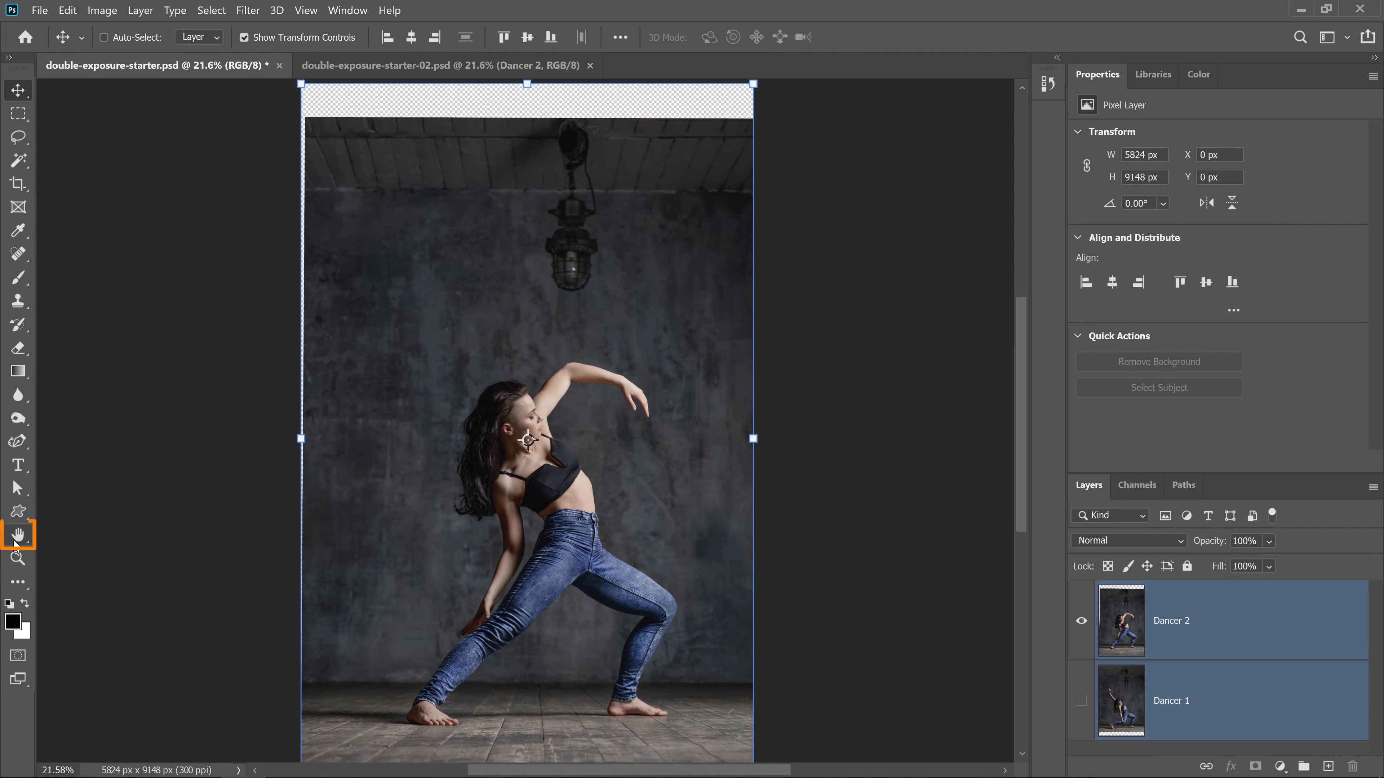
# Fit the image to the window, show Dancer 1, and toggle Dancer 2 to compare alignment.
pyautogui.doubleClick(17, 539)
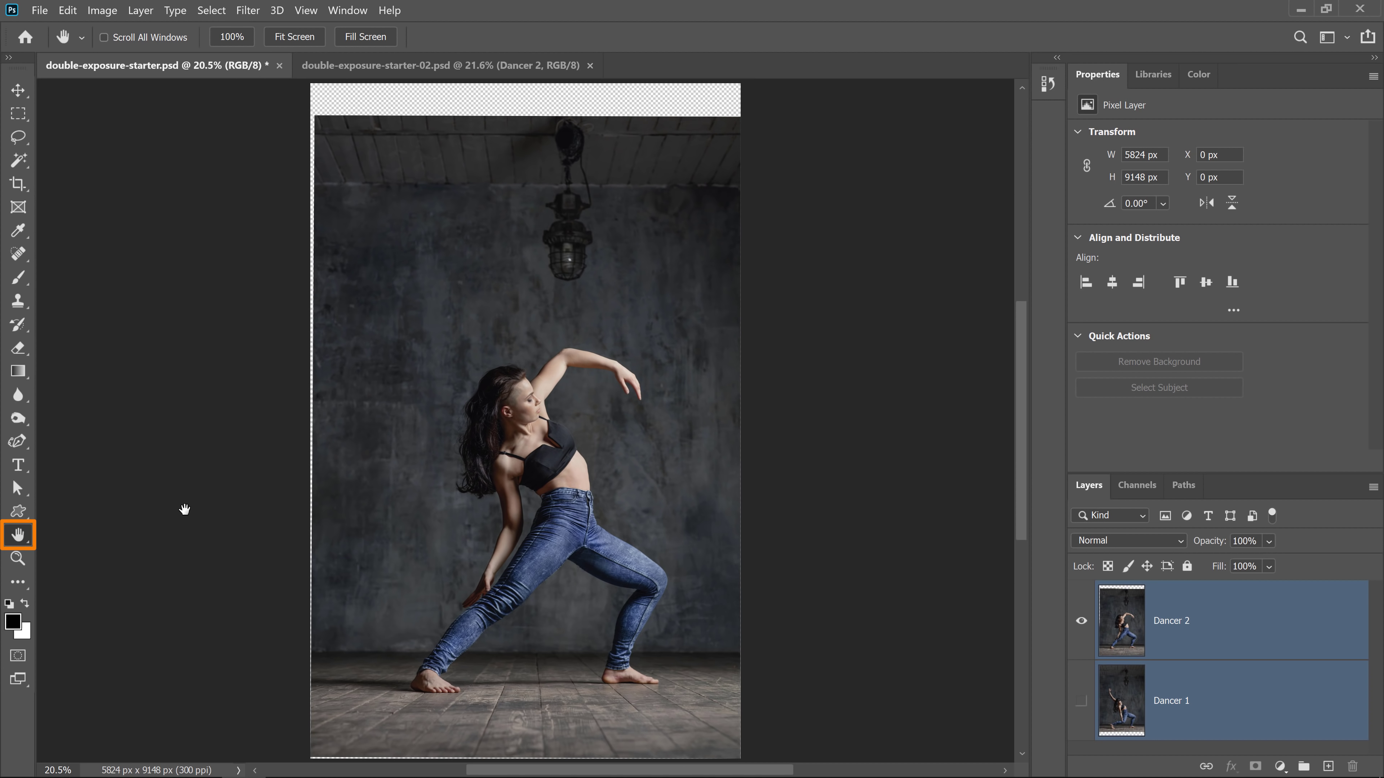
pyautogui.click(1081, 701)
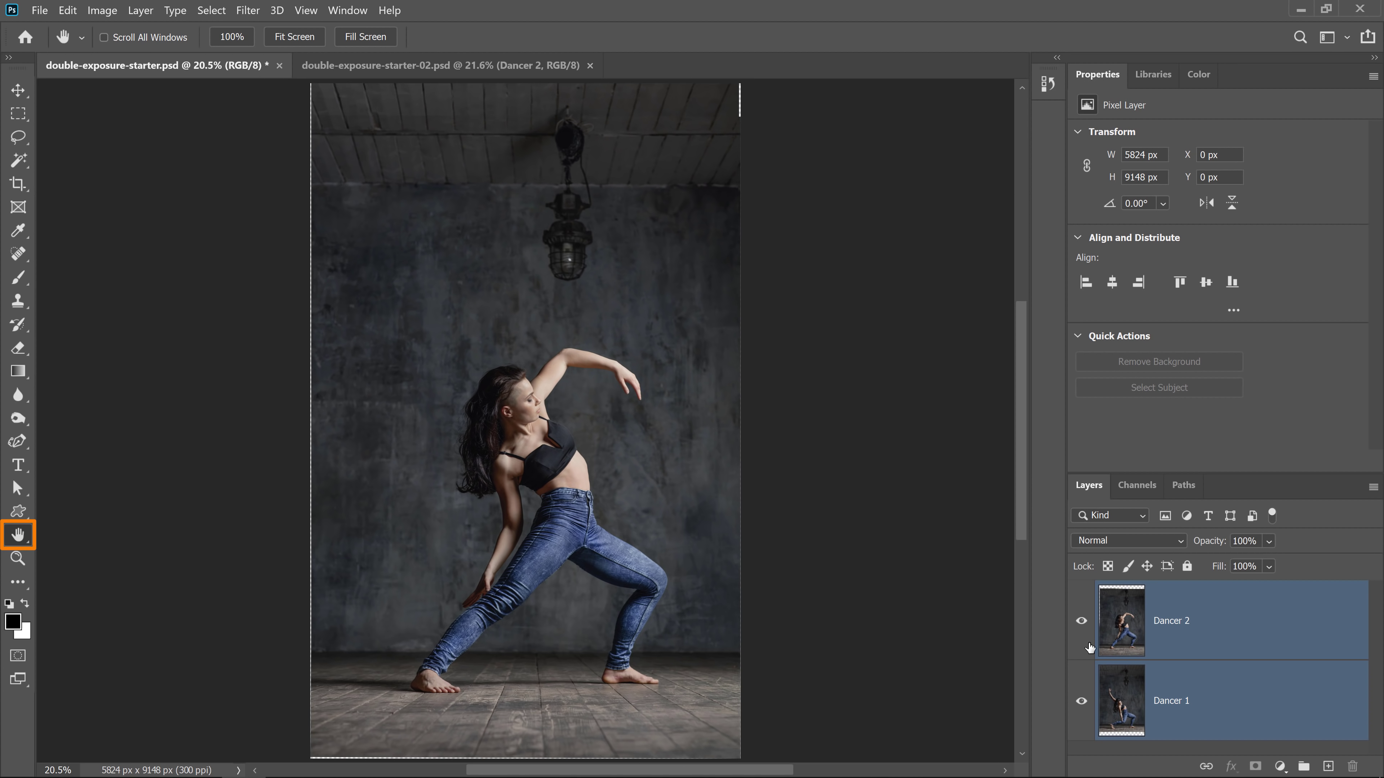
pyautogui.click(1082, 626)
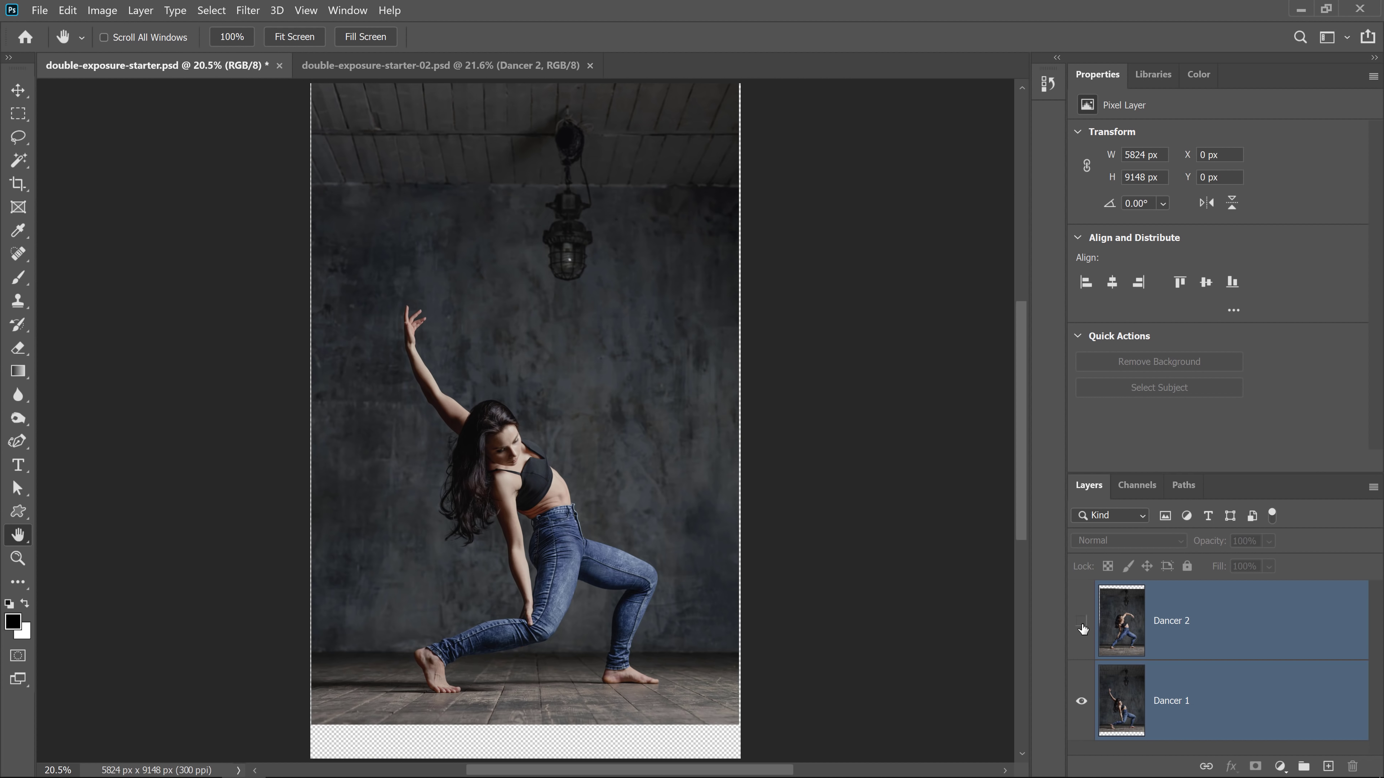
pyautogui.click(1082, 625)
pyautogui.click(1082, 625)
pyautogui.click(1082, 625)
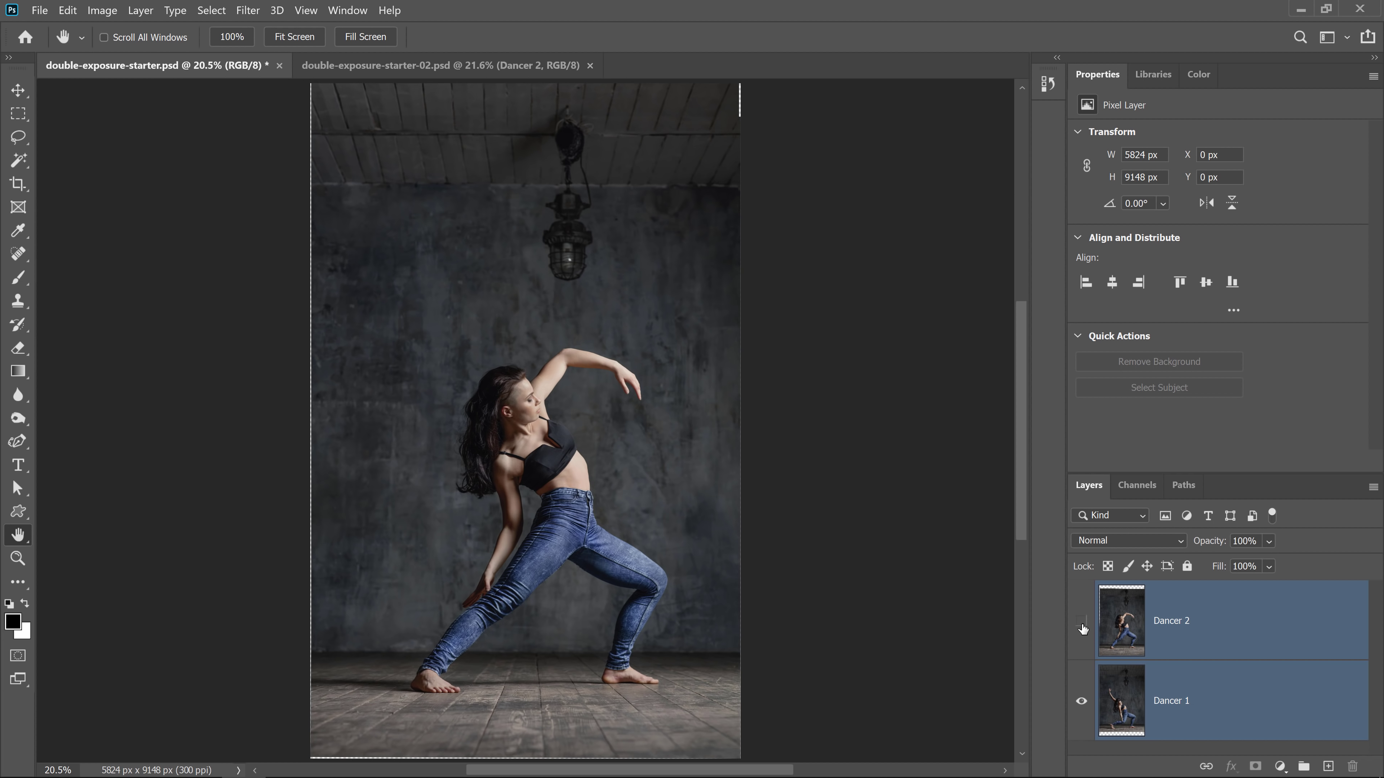
pyautogui.click(1082, 626)
pyautogui.click(1082, 625)
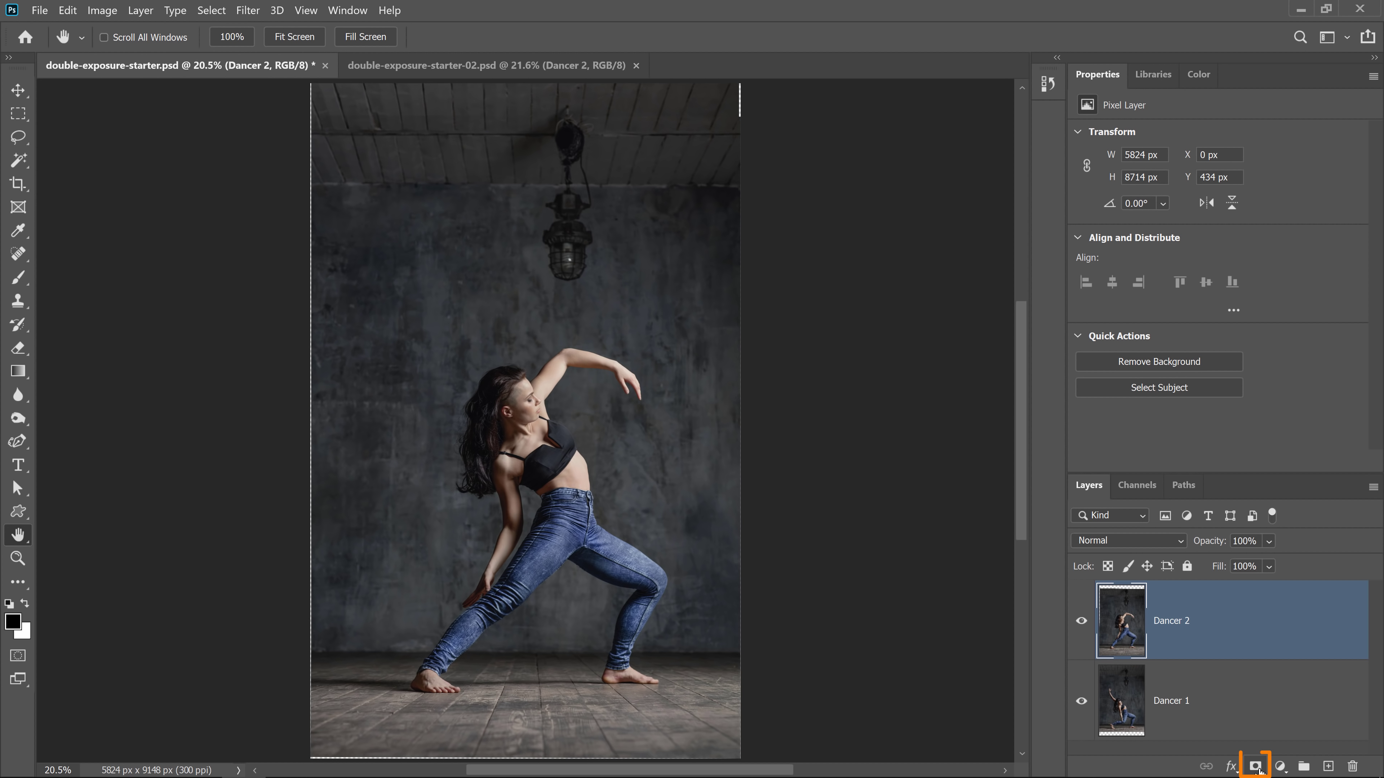
# Add a layer mask to Dancer 2 and set up a soft round brush at 0% hardness.
pyautogui.click(1255, 766)
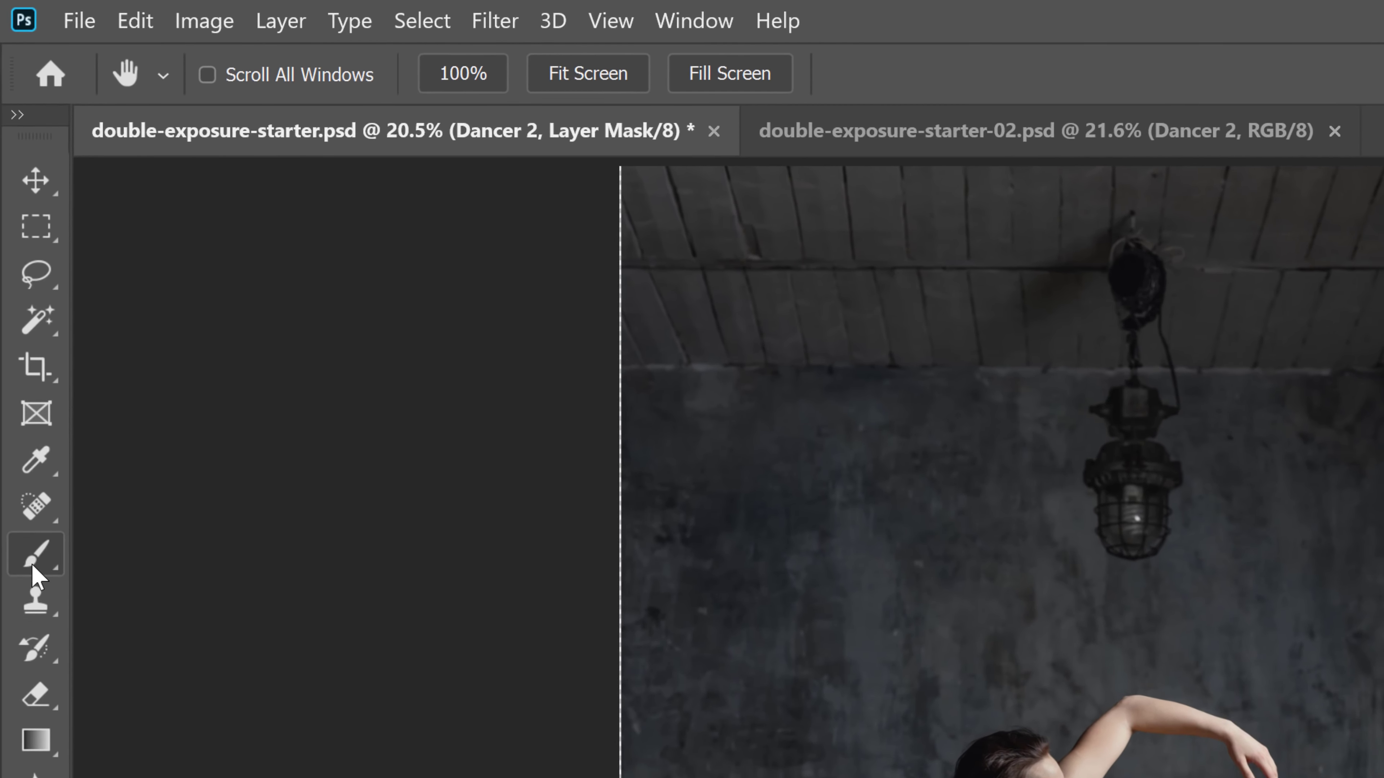
pyautogui.click(18, 275)
pyautogui.click(278, 593)
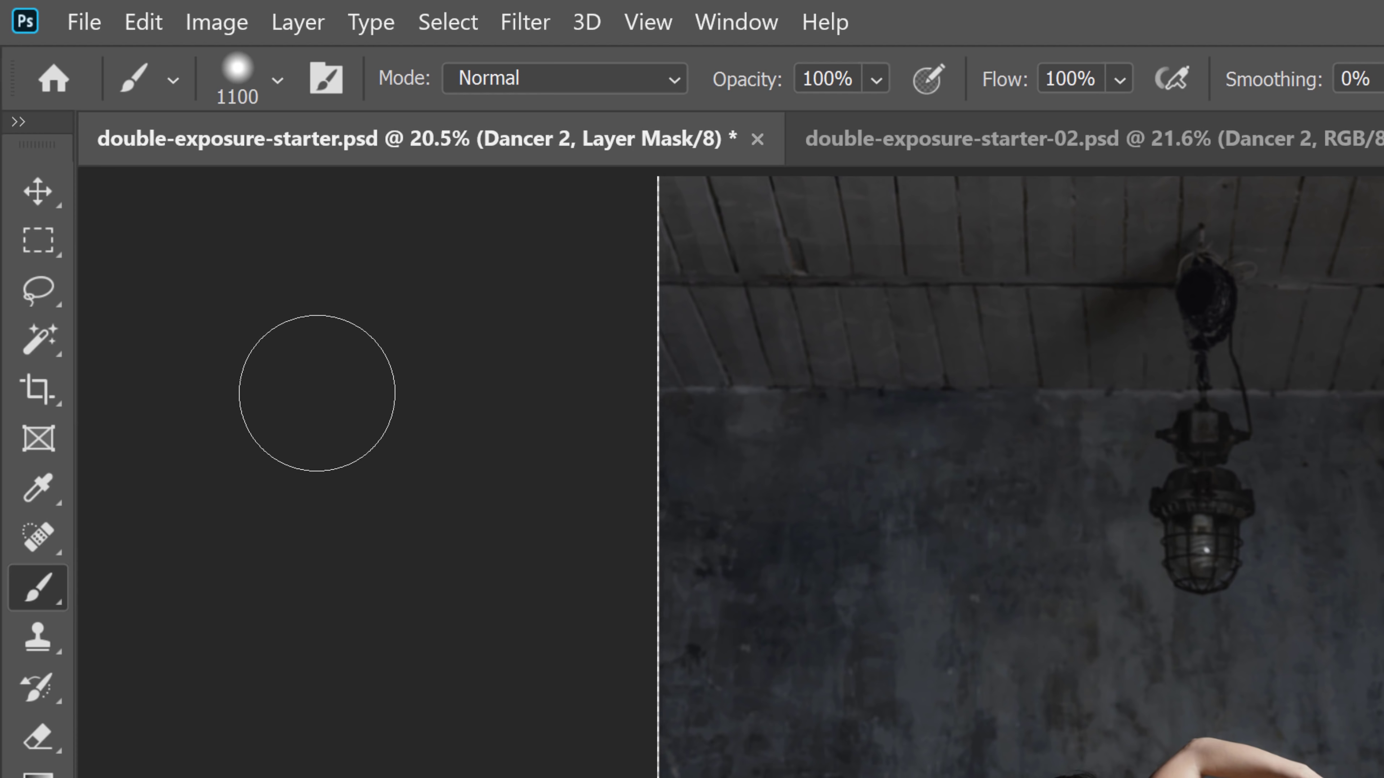
pyautogui.click(278, 81)
pyautogui.moveTo(283, 295); pyautogui.dragTo(213, 297)
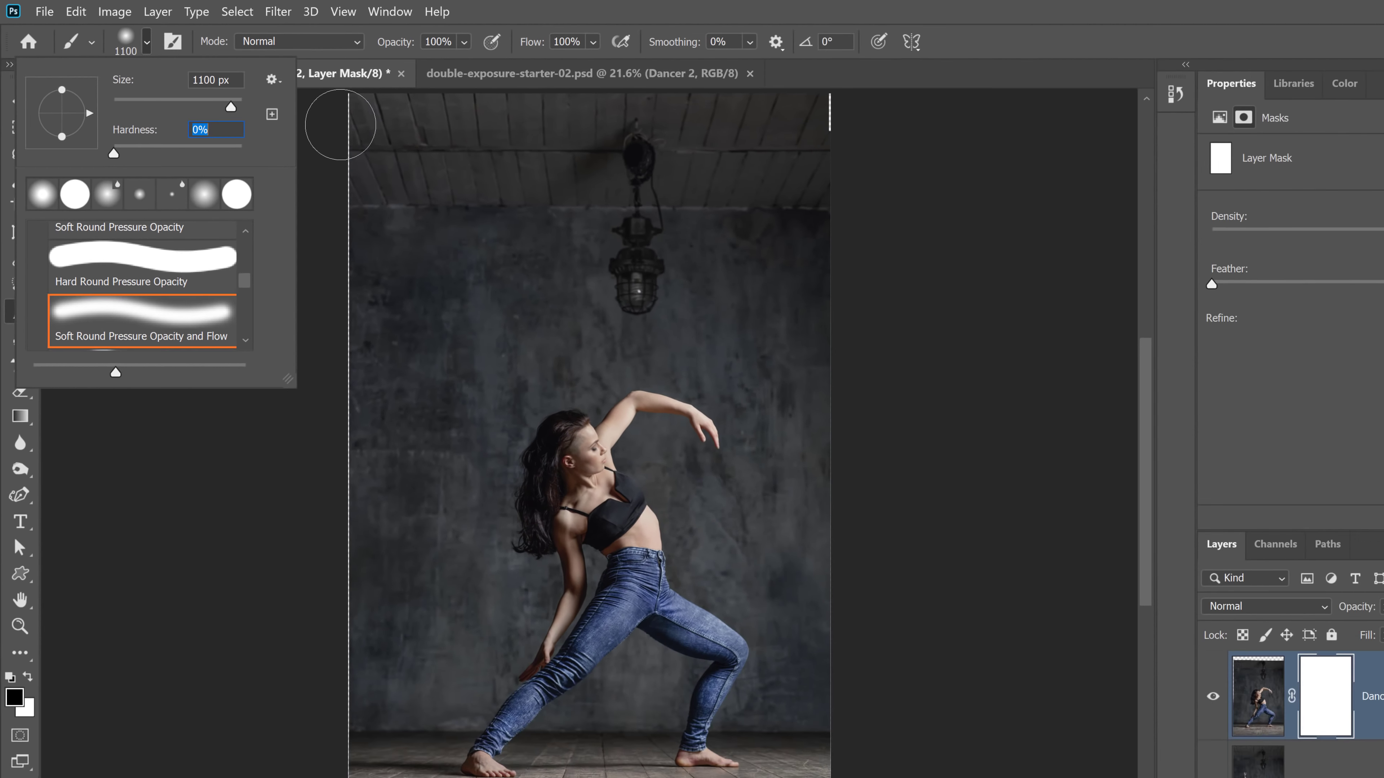
pyautogui.press('Return')
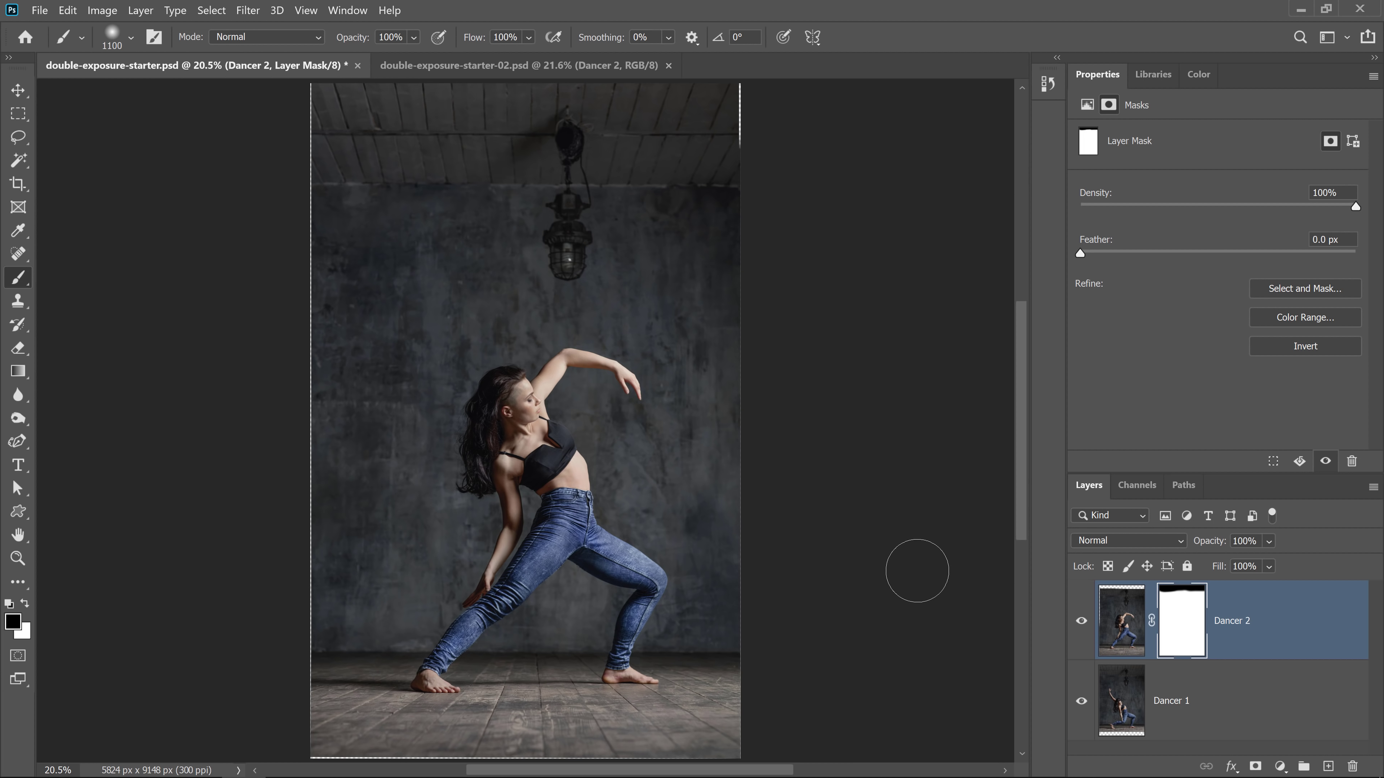
# Copy Merged a marquee strip across the top and paste it as Layer 1, with Dancer 1 hidden.
pyautogui.click(18, 114)
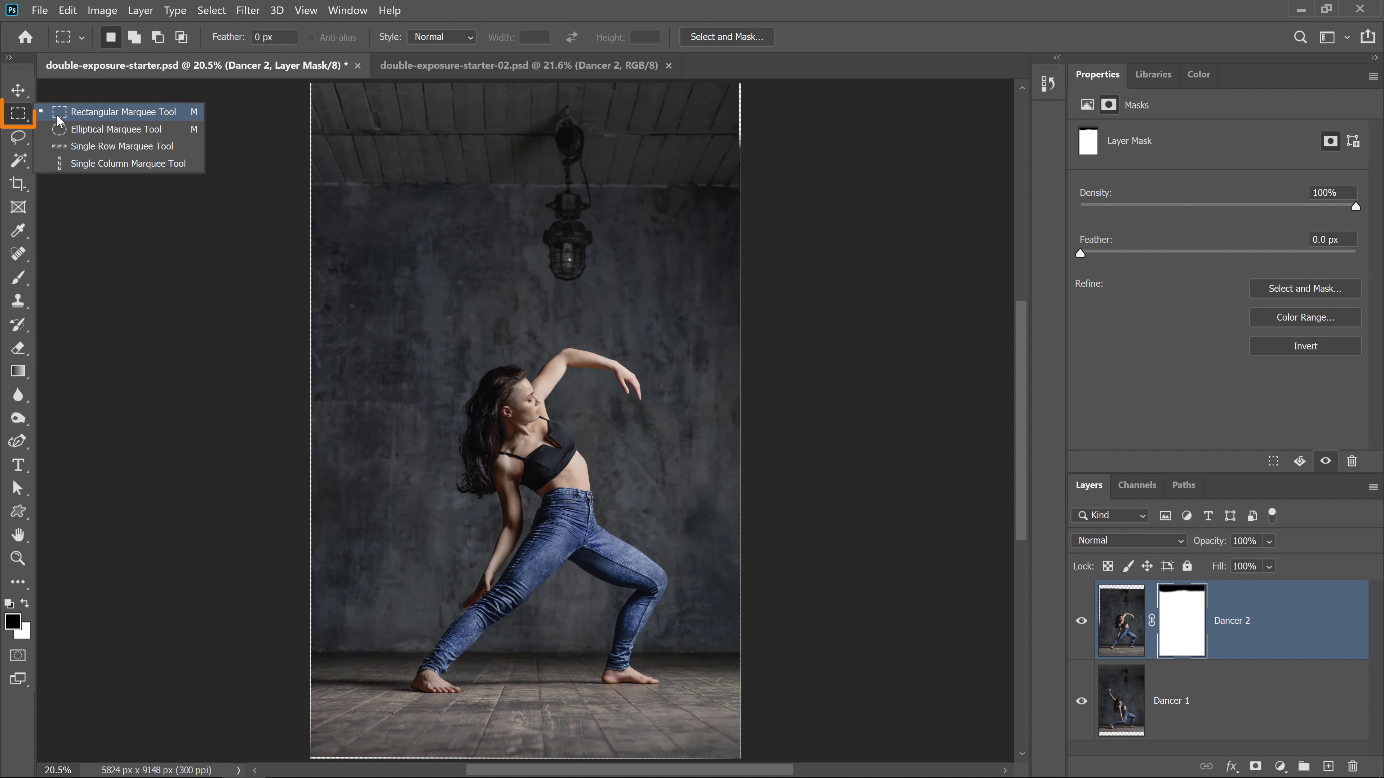
pyautogui.click(59, 118)
pyautogui.moveTo(301, 83); pyautogui.dragTo(828, 163)
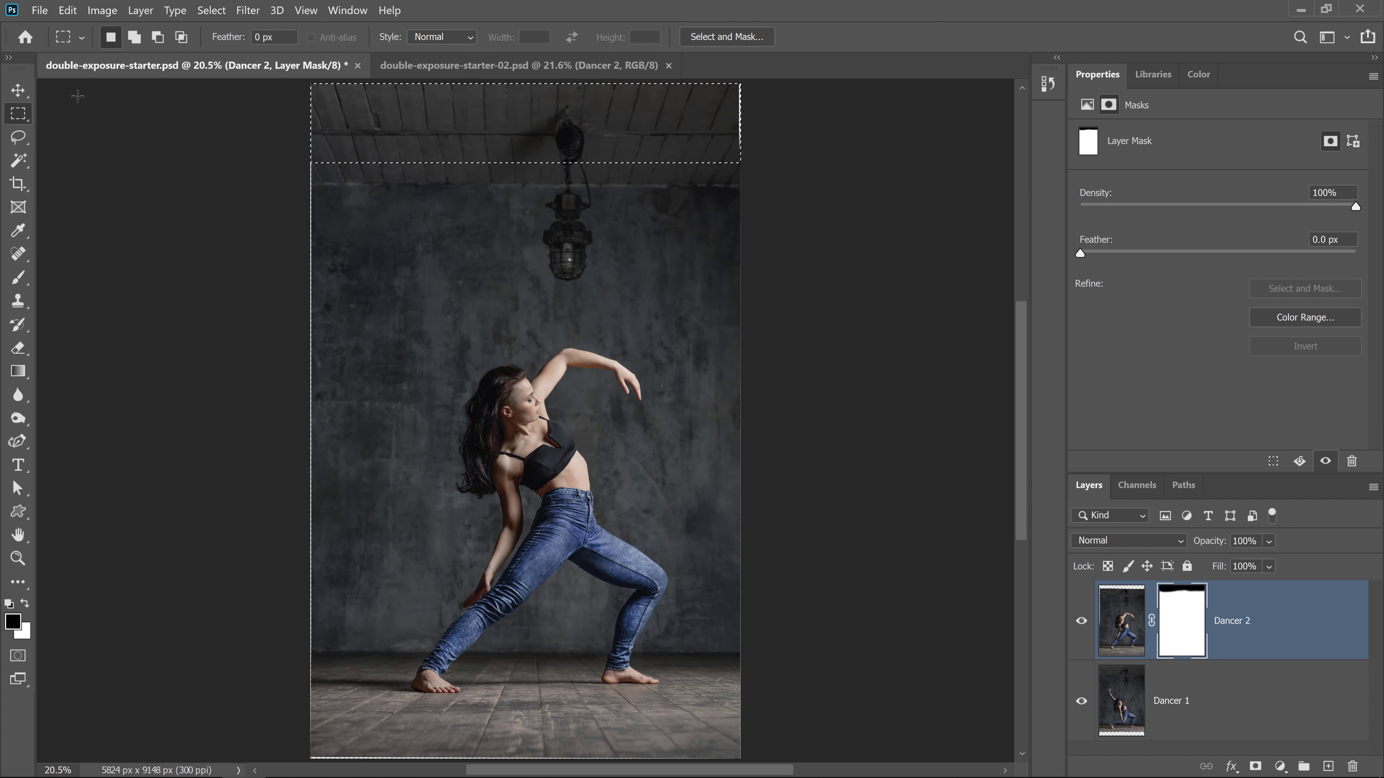
pyautogui.click(67, 11)
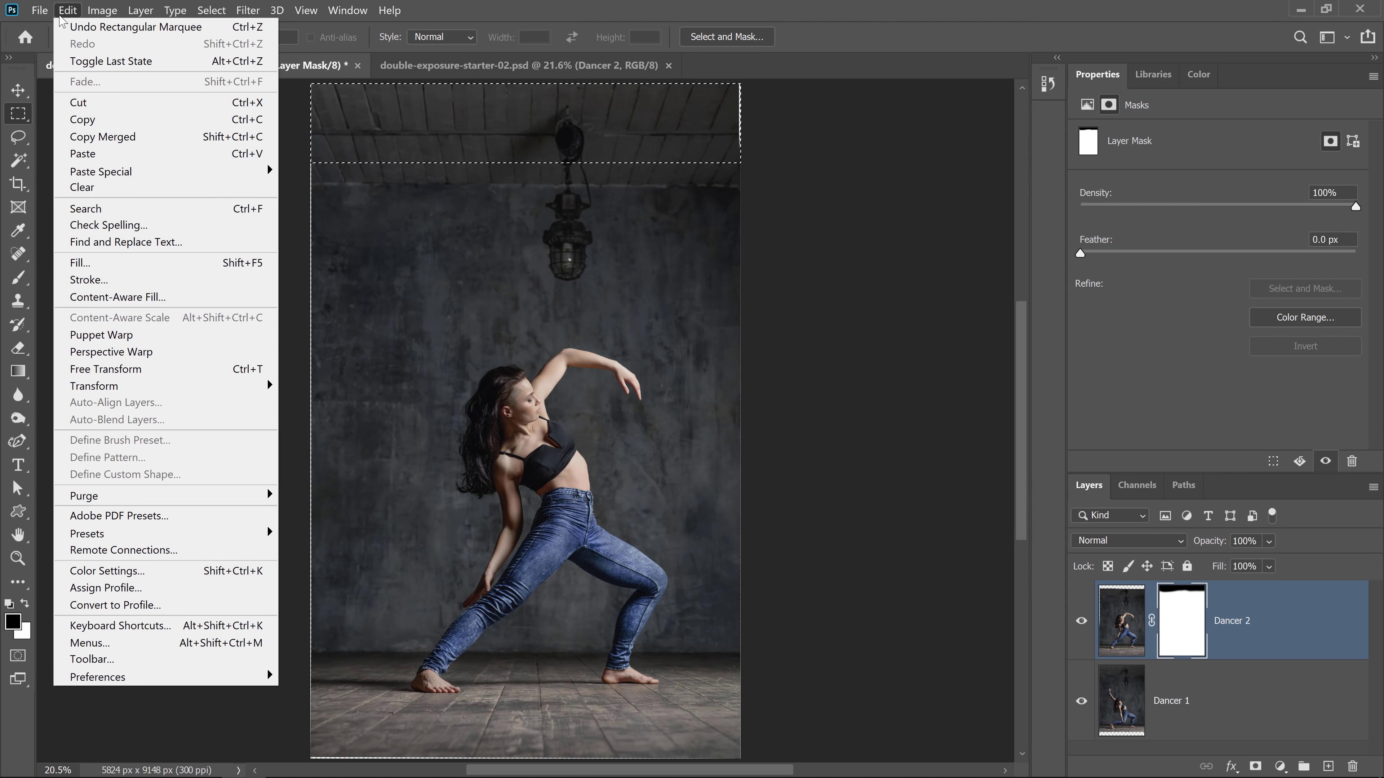
pyautogui.click(117, 138)
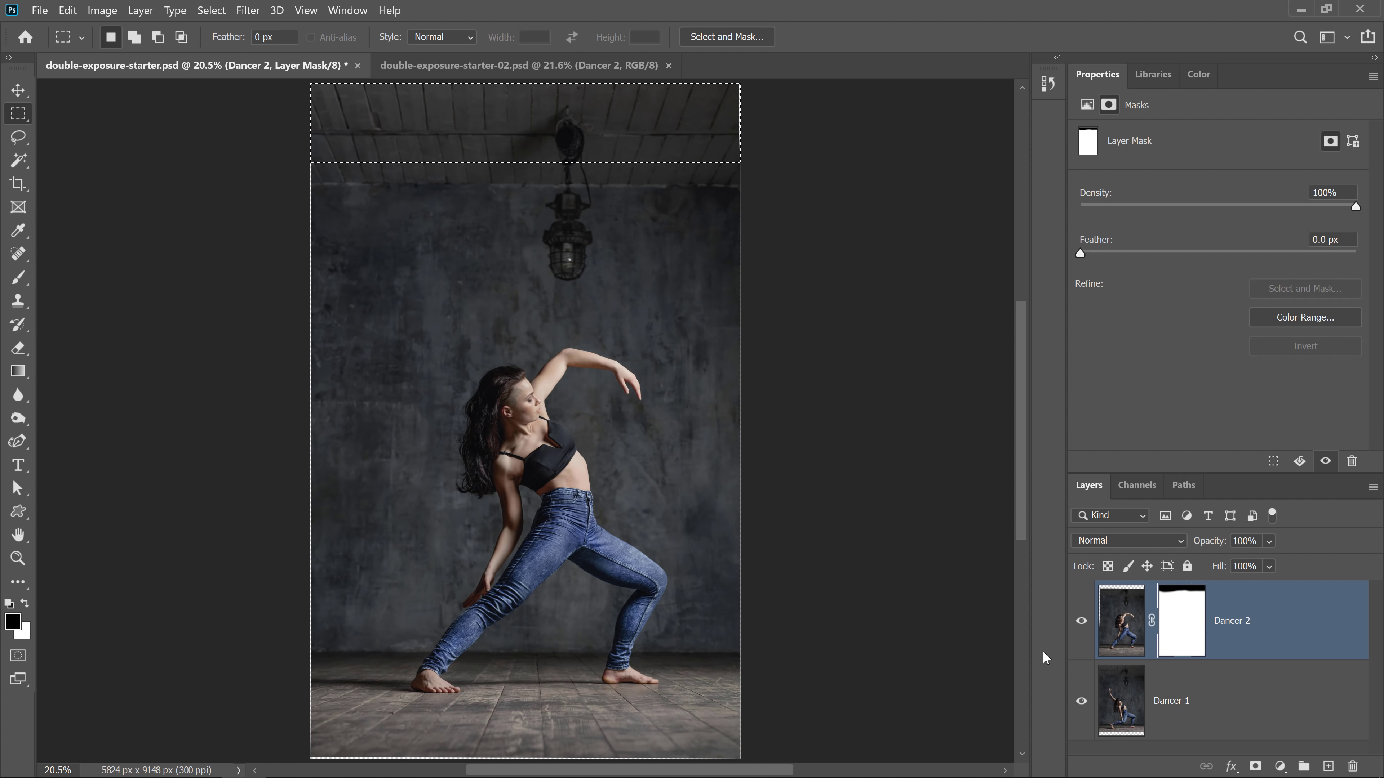
pyautogui.click(1081, 704)
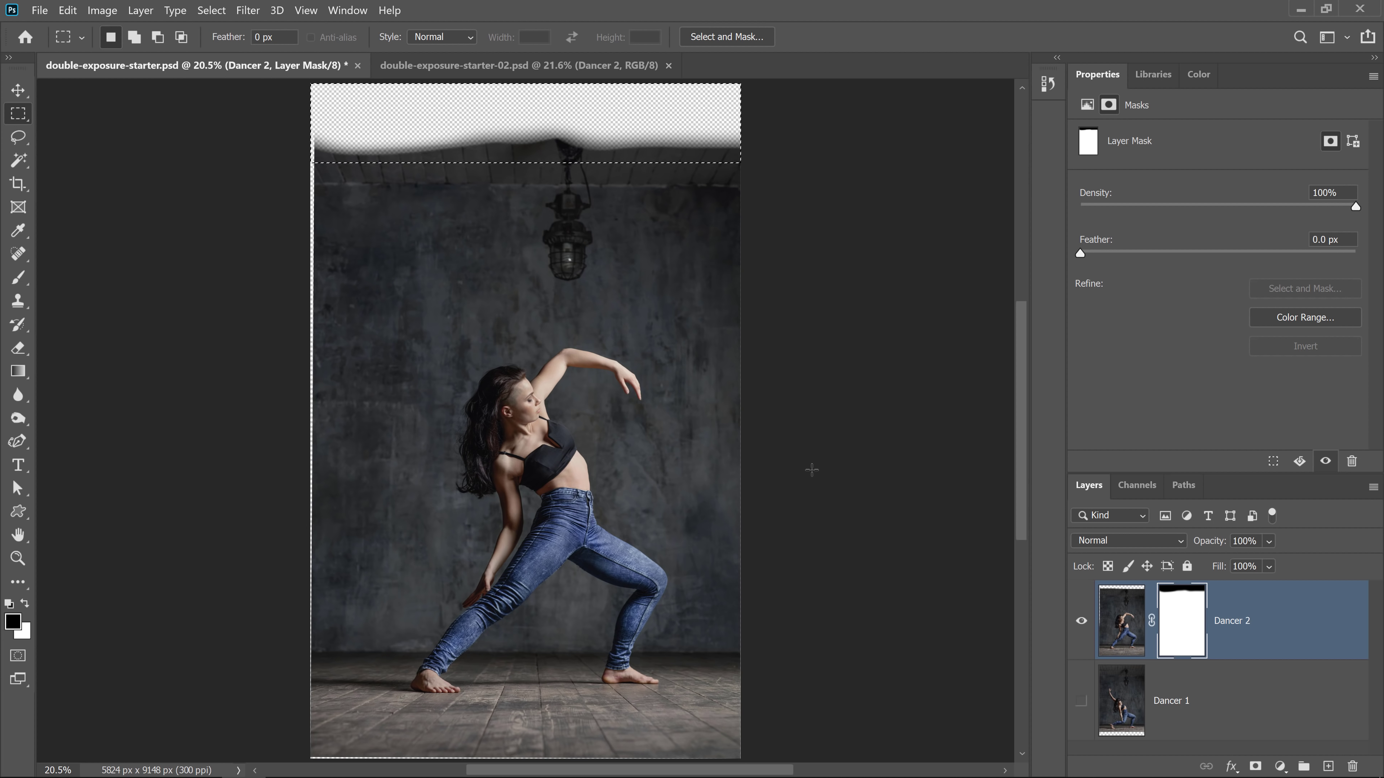
pyautogui.hotkey('ctrl', 'v')
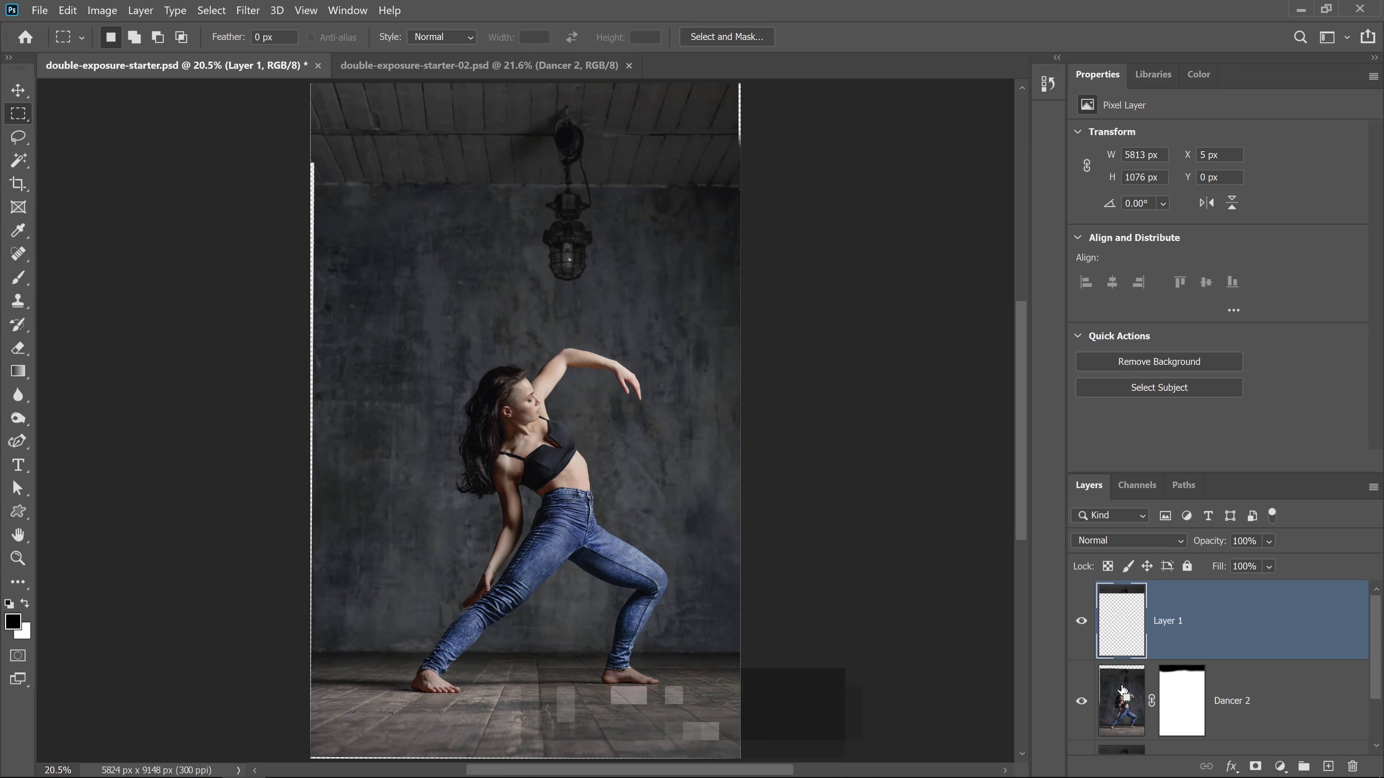
# Merge Layer 1 down into Dancer 2 with the mask applied, then hide Dancer 2.
pyautogui.hotkey('ctrl', 'e')
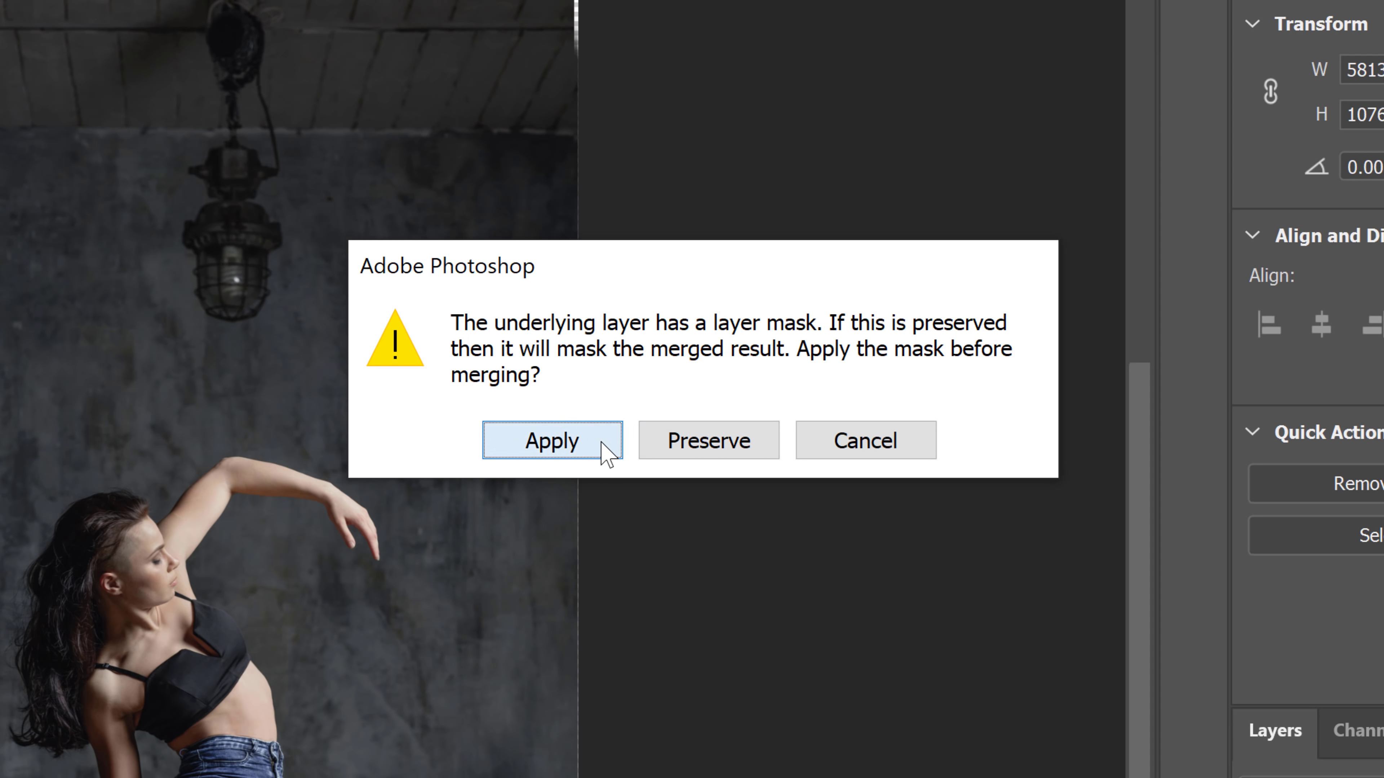
pyautogui.click(604, 452)
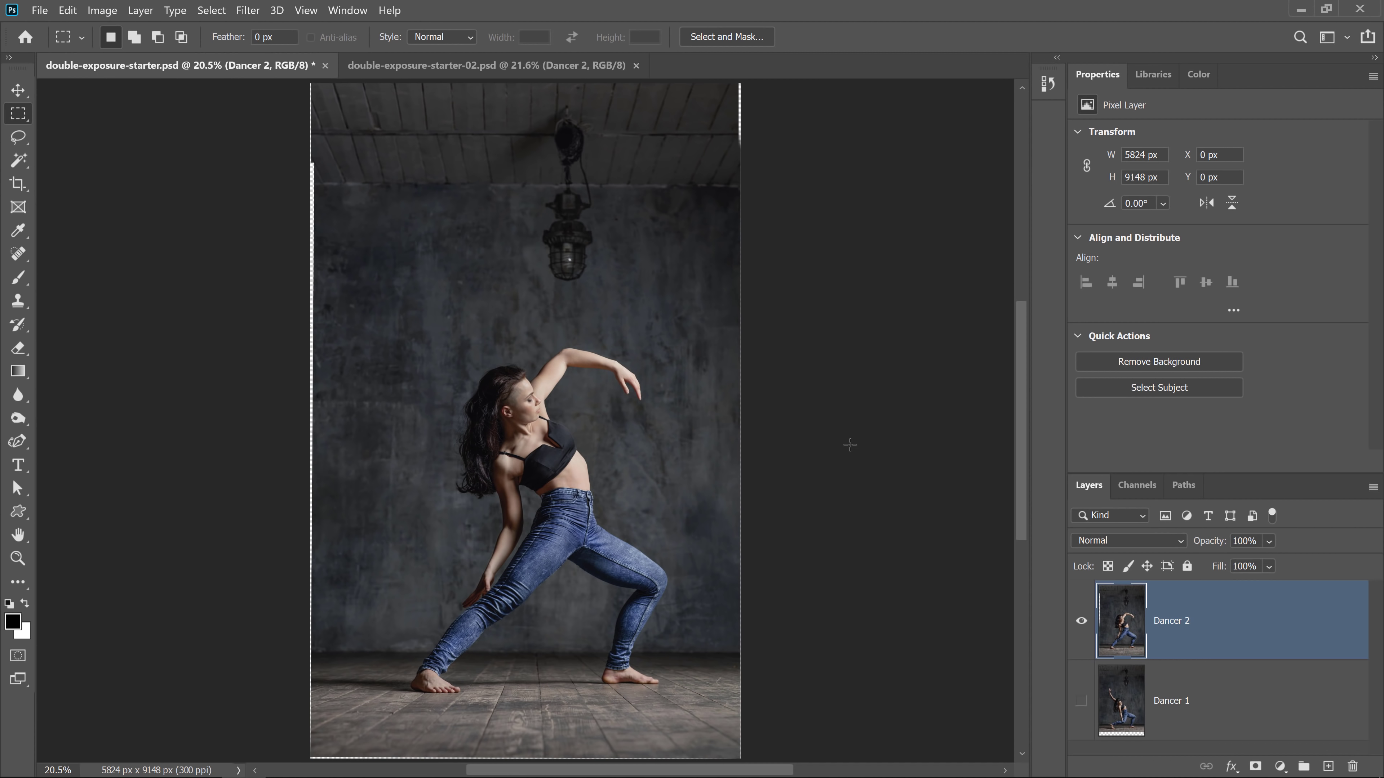
pyautogui.click(1081, 621)
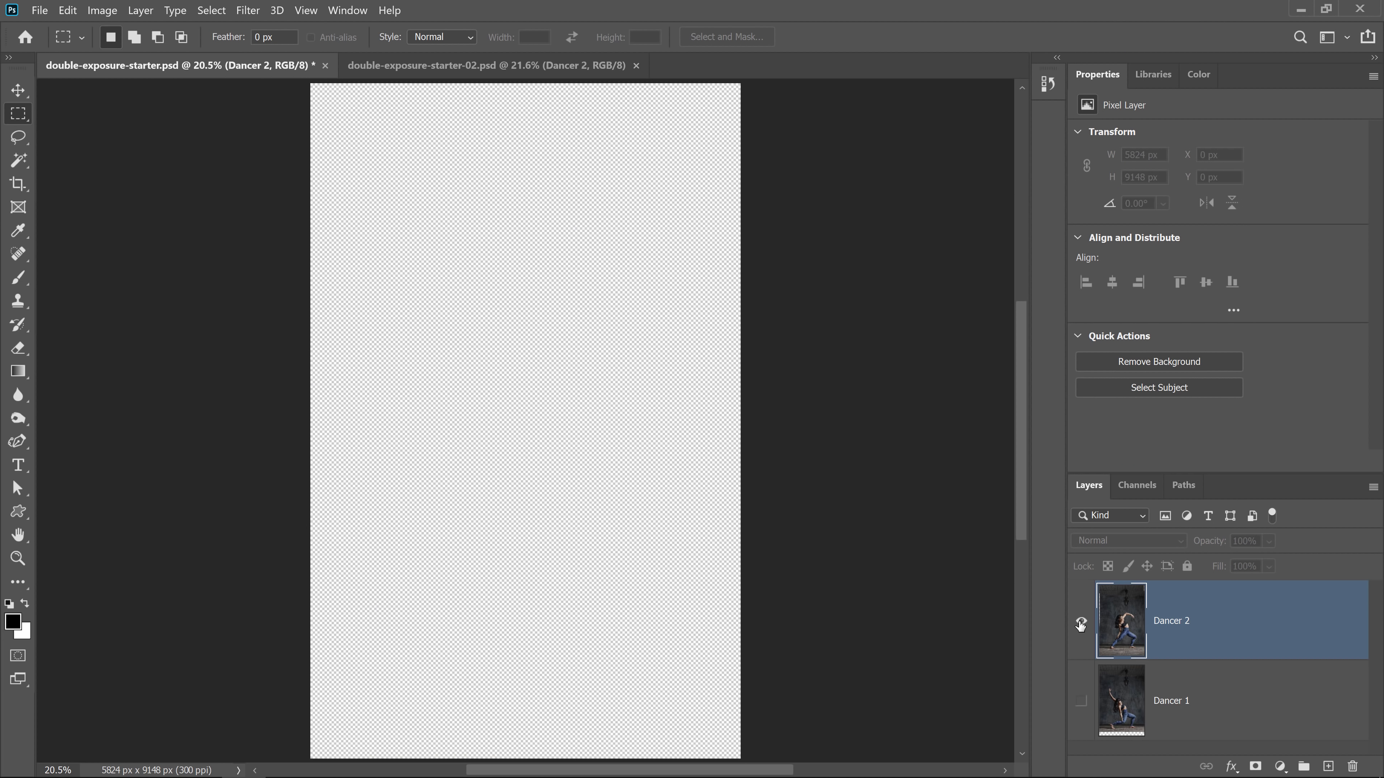
pyautogui.click(1082, 621)
pyautogui.click(1082, 621)
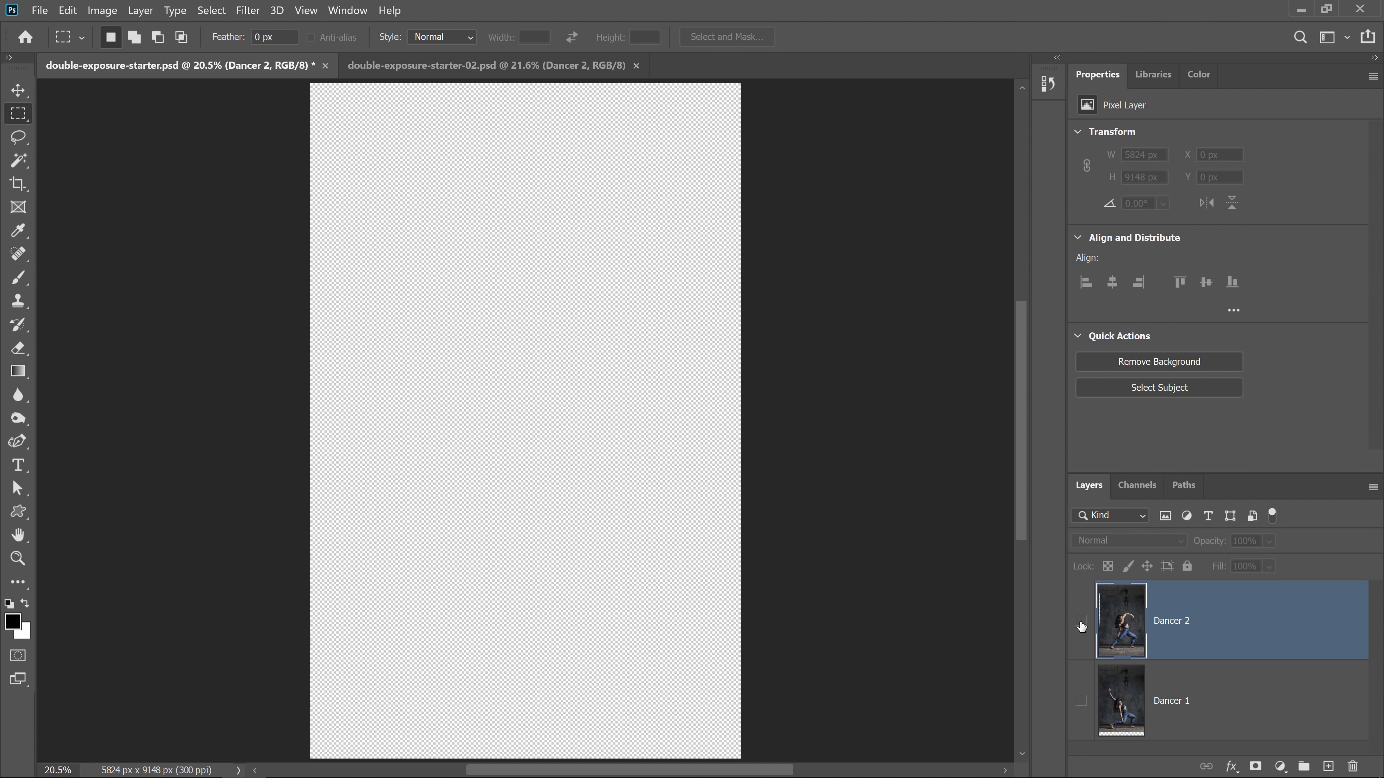
# Copy Merged a strip along the bottom of the image and paste it as a new Layer 1.
pyautogui.click(1082, 700)
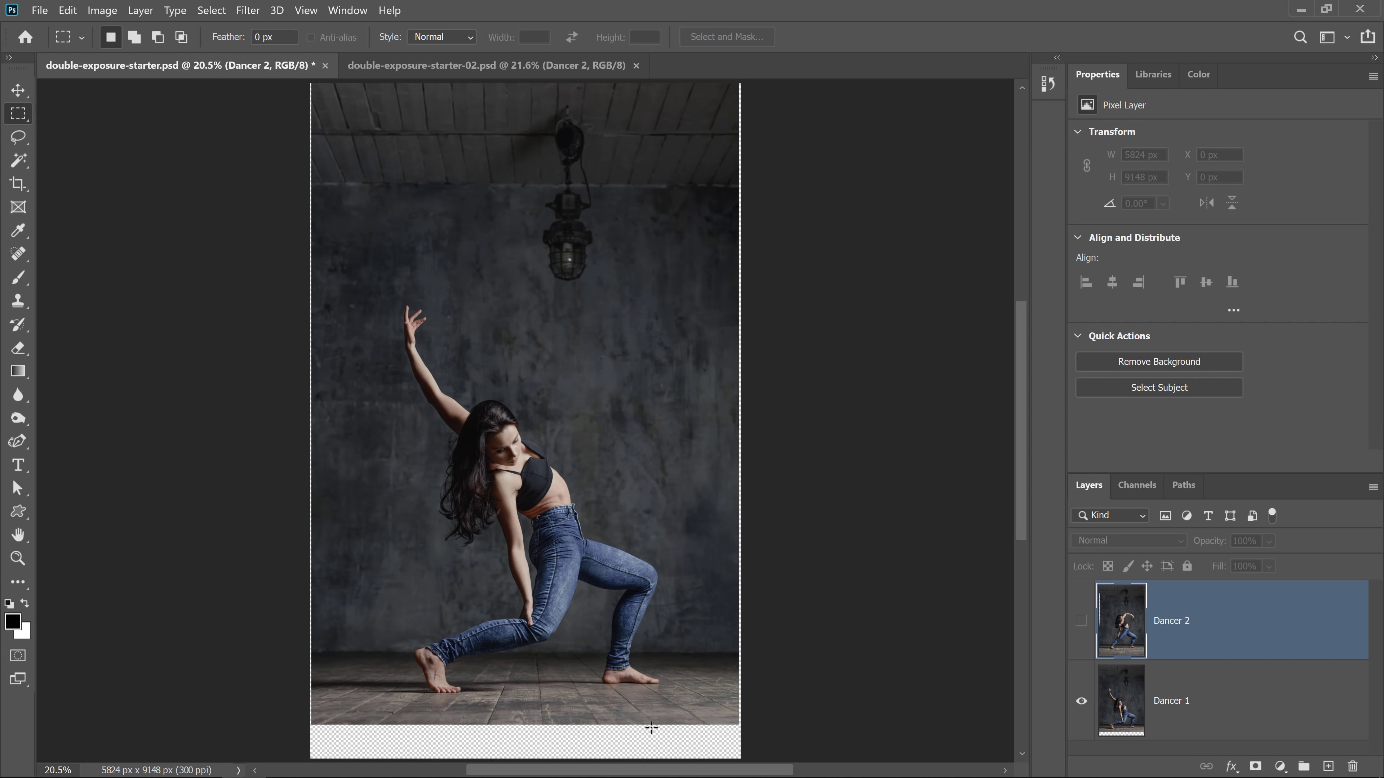
pyautogui.moveTo(287, 713); pyautogui.dragTo(779, 760)
pyautogui.click(1085, 621)
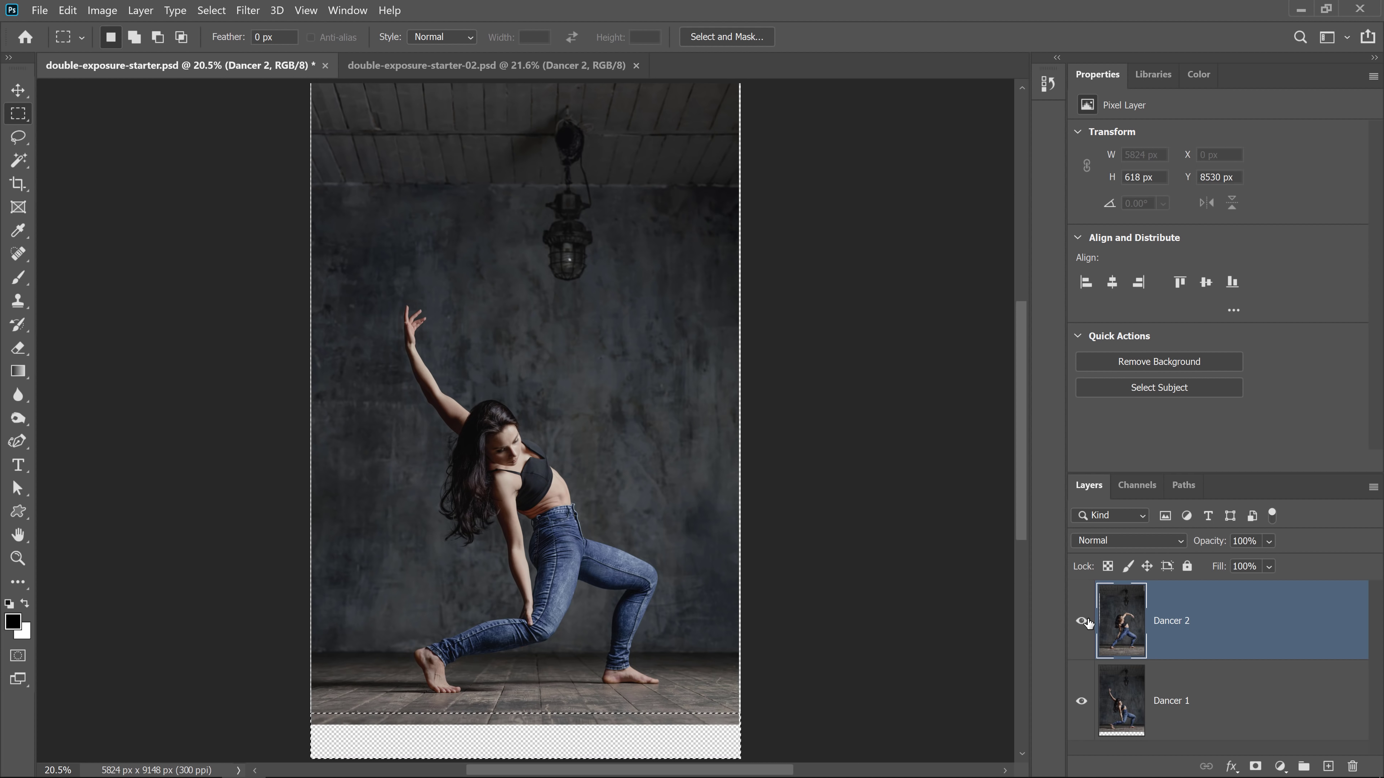
pyautogui.click(68, 10)
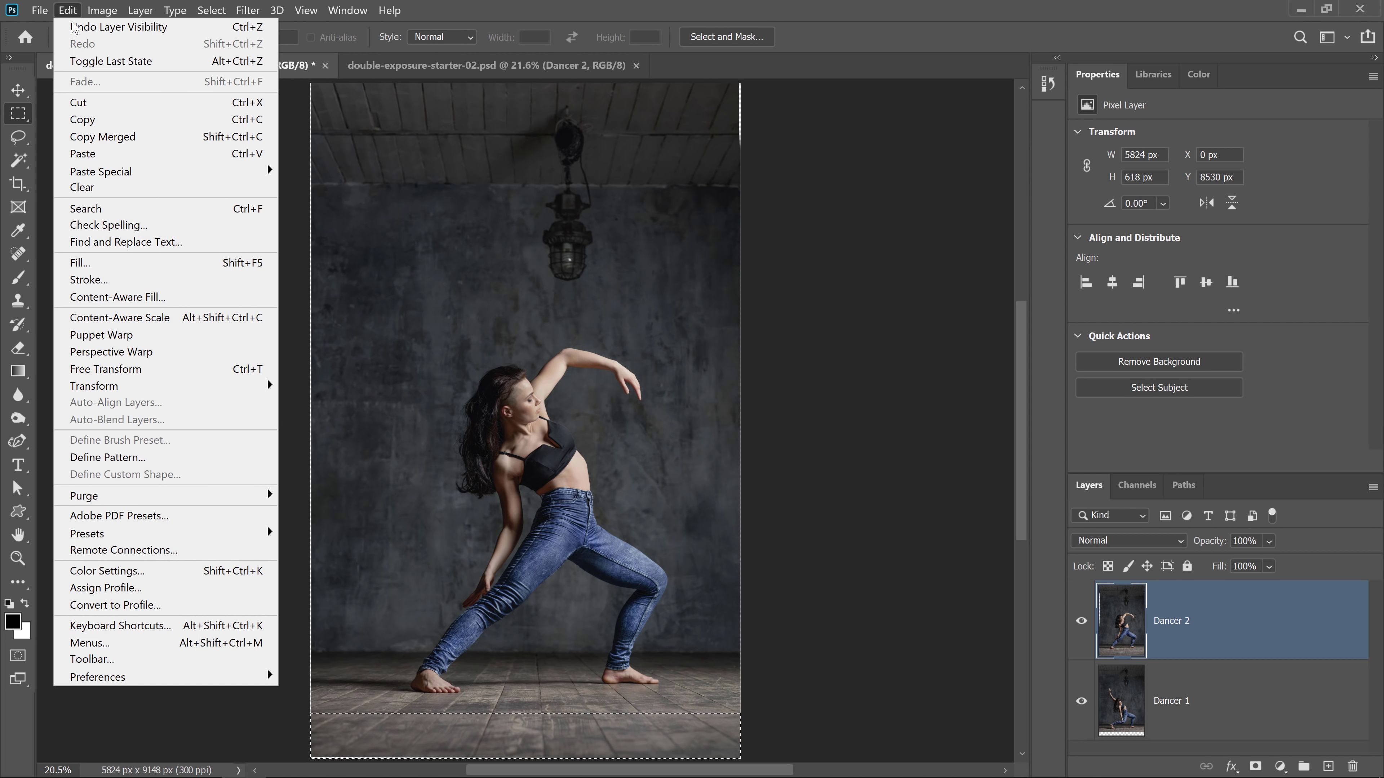
pyautogui.click(99, 137)
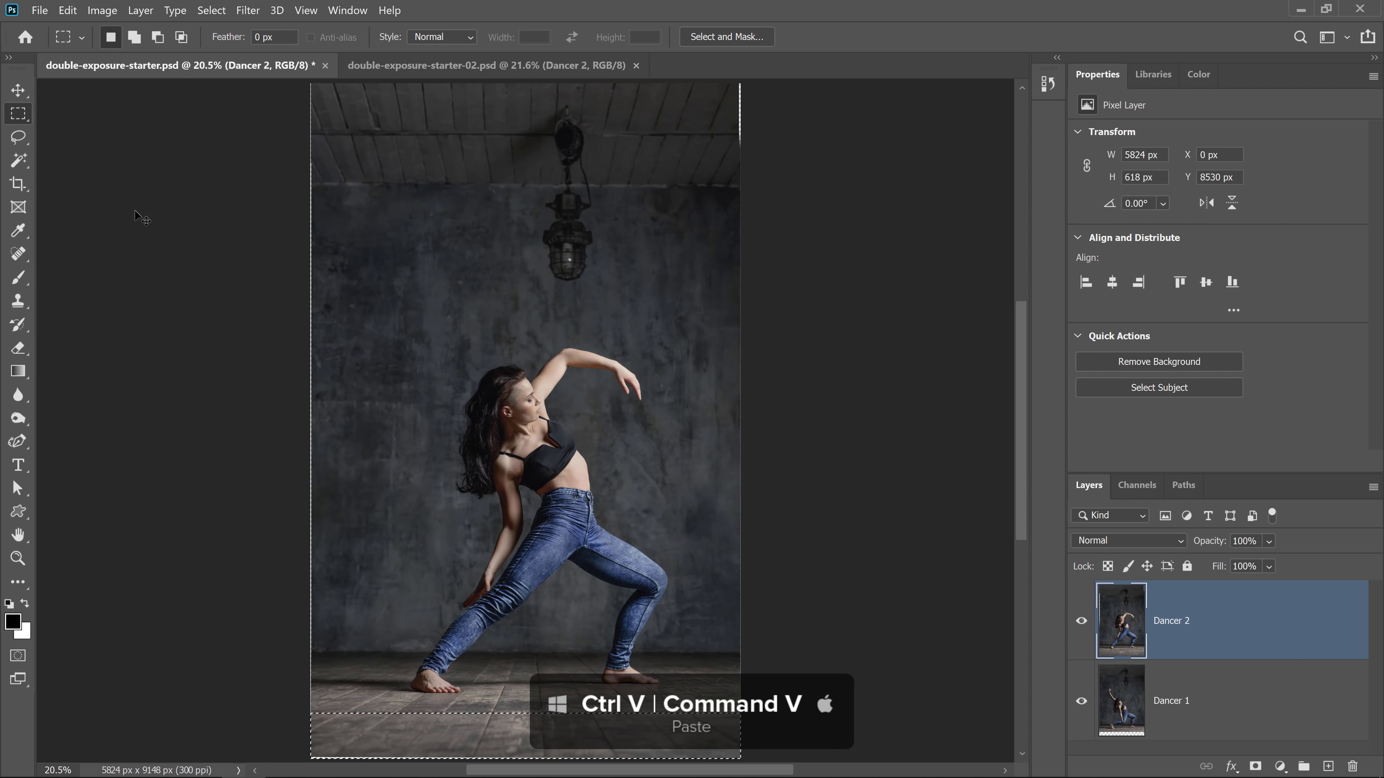
pyautogui.hotkey('ctrl', 'v')
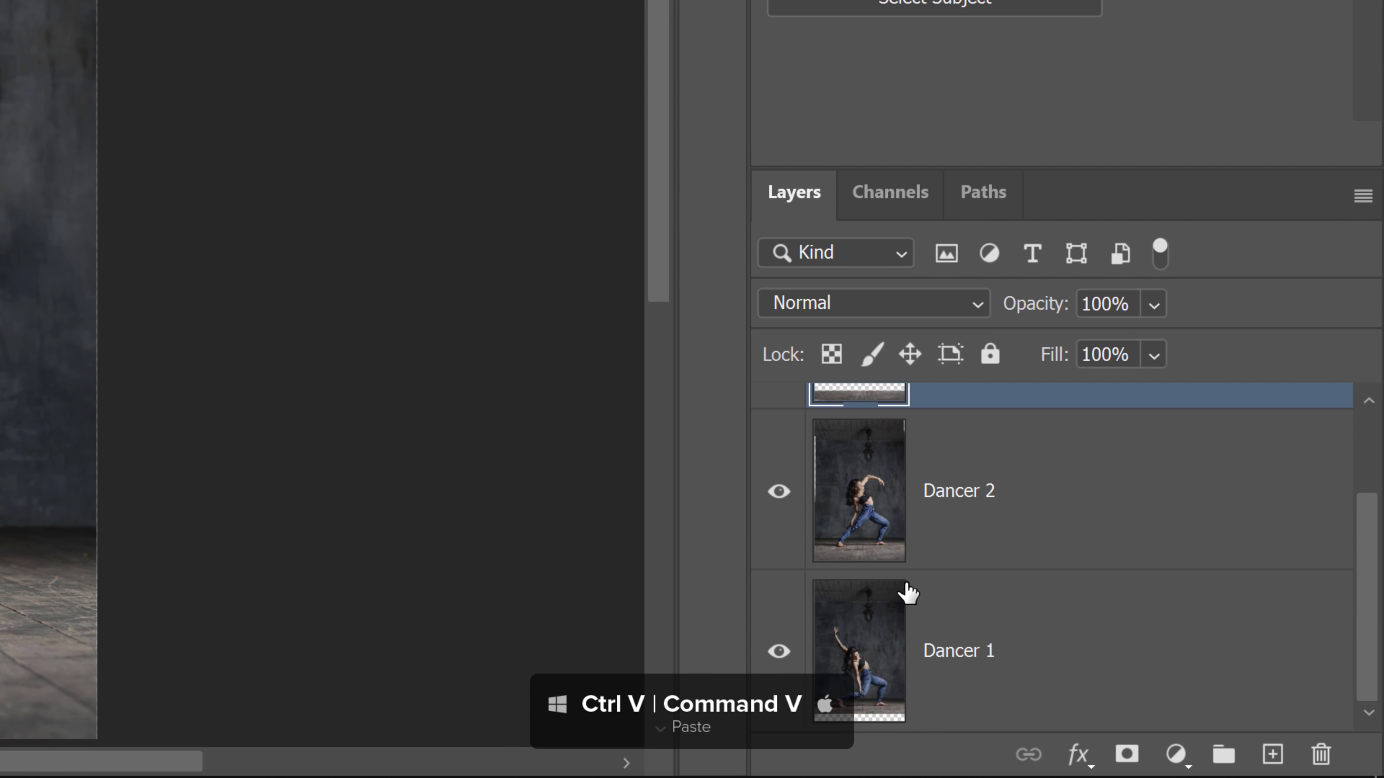
# Move Layer 1 above Dancer 1, merge it down, and check the patched floor.
pyautogui.moveTo(893, 407); pyautogui.dragTo(933, 594)
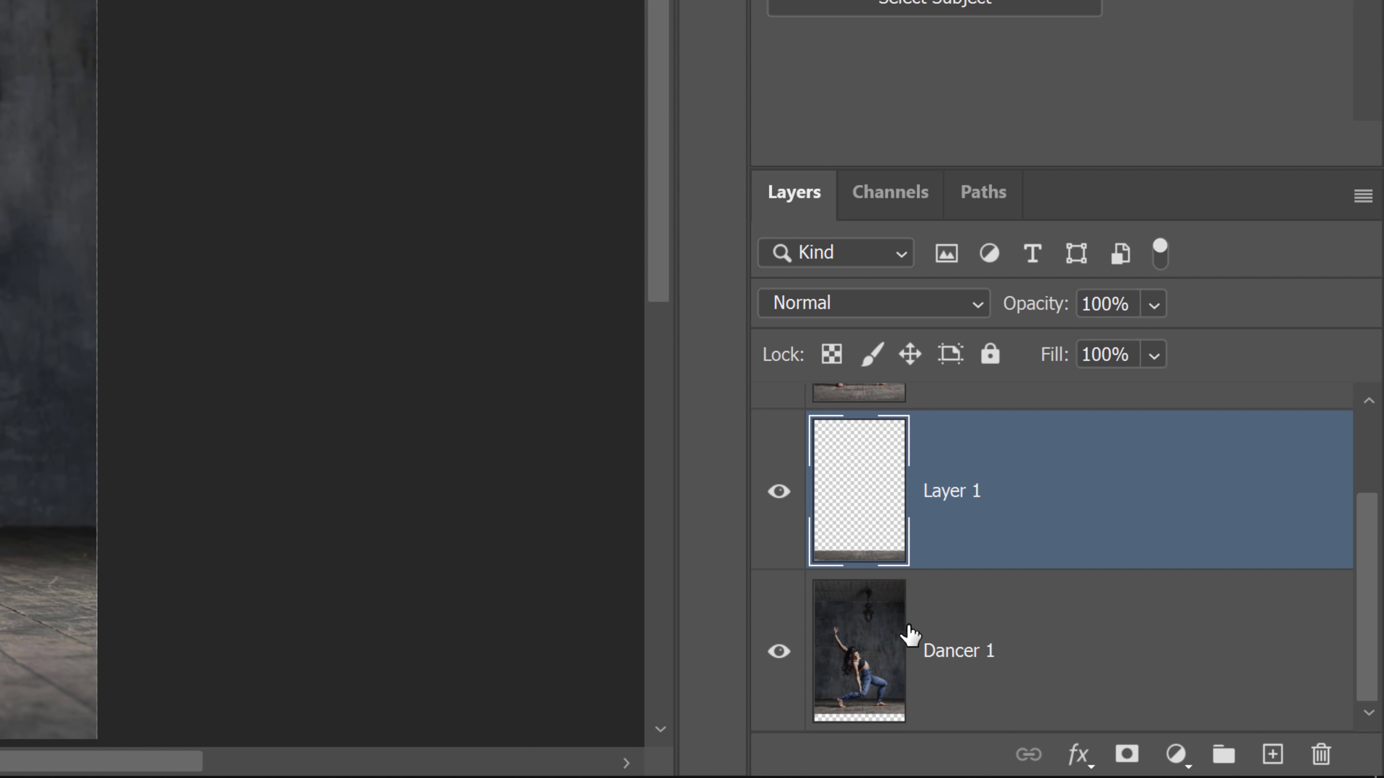
pyautogui.hotkey('ctrl', 'e')
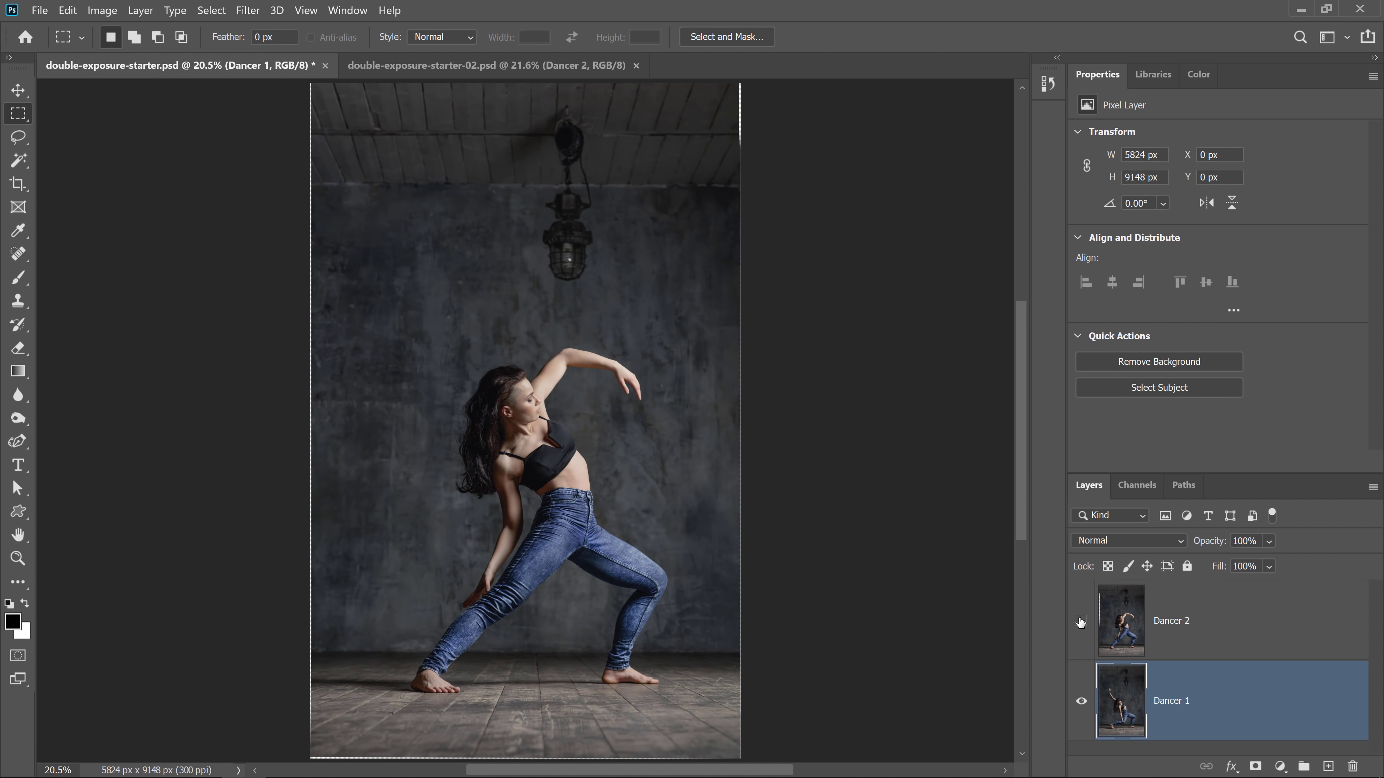
pyautogui.click(1081, 622)
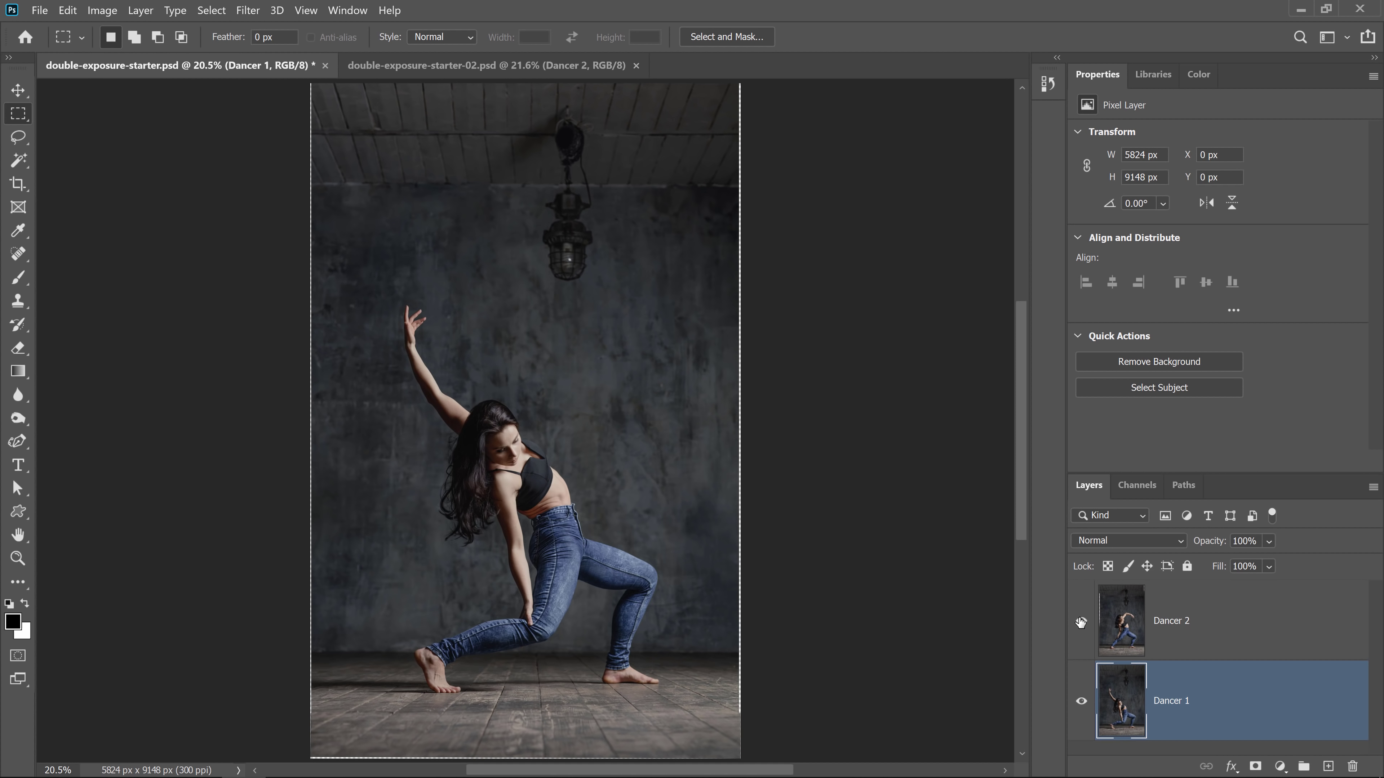
pyautogui.click(1080, 703)
pyautogui.click(1079, 707)
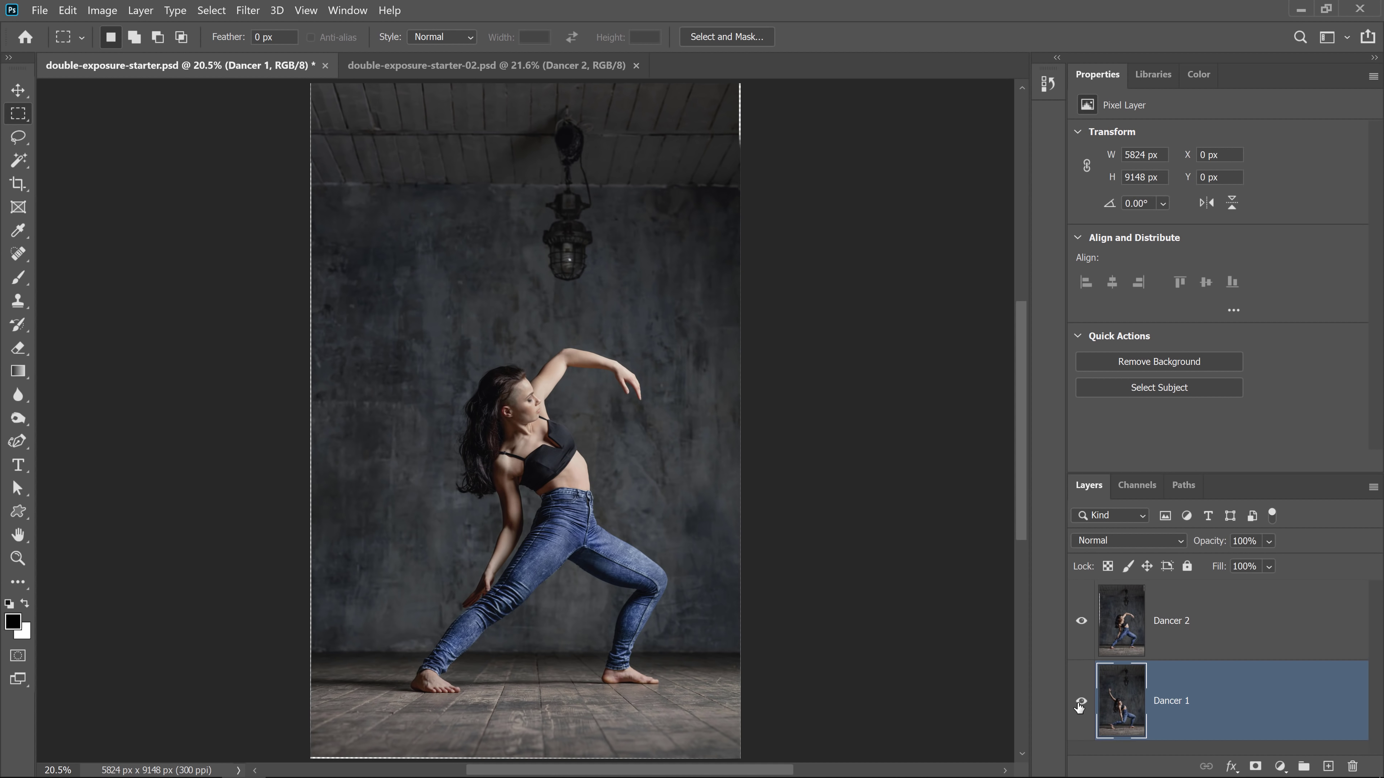
# Crop the canvas slightly inward on all sides to 5541 × 8836 px and reselect Dancer 2.
pyautogui.scroll(1, 358, 403)
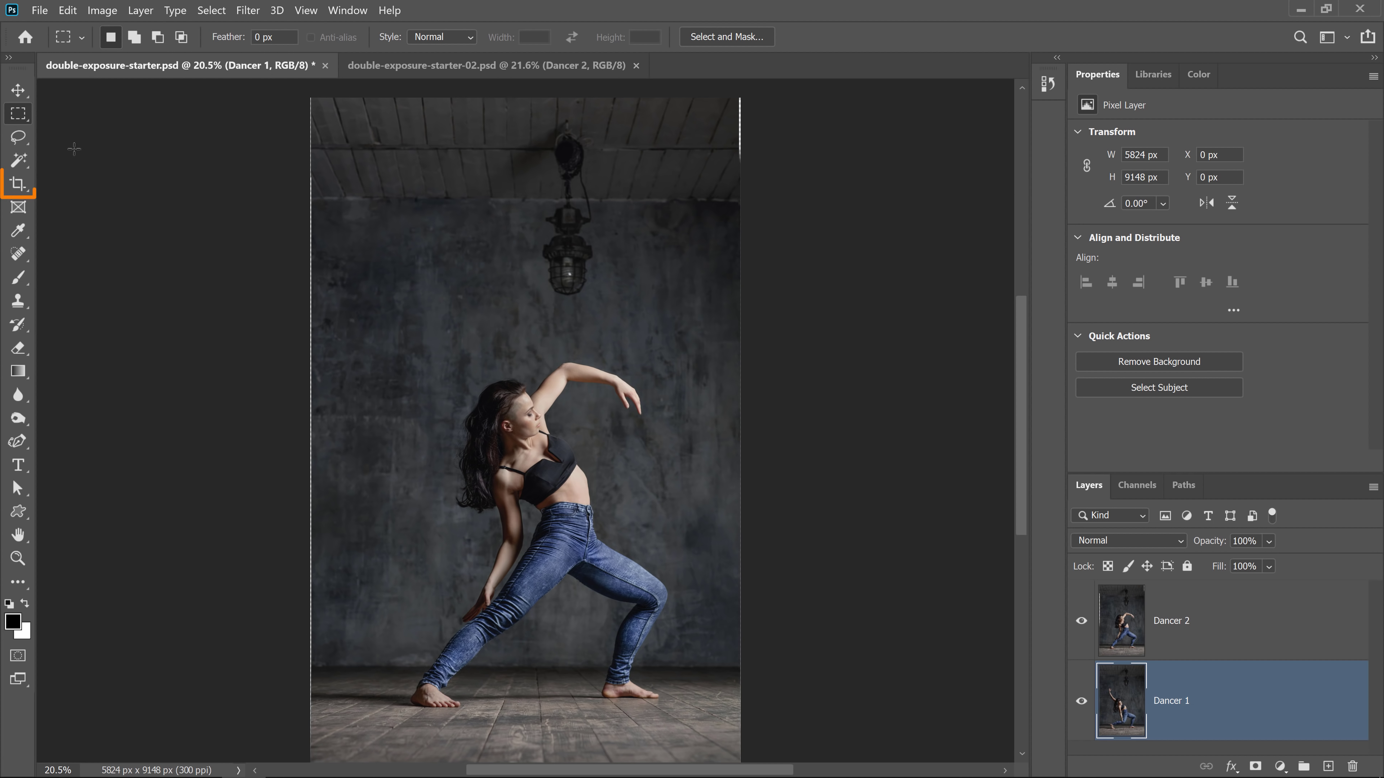
pyautogui.click(21, 190)
pyautogui.click(93, 183)
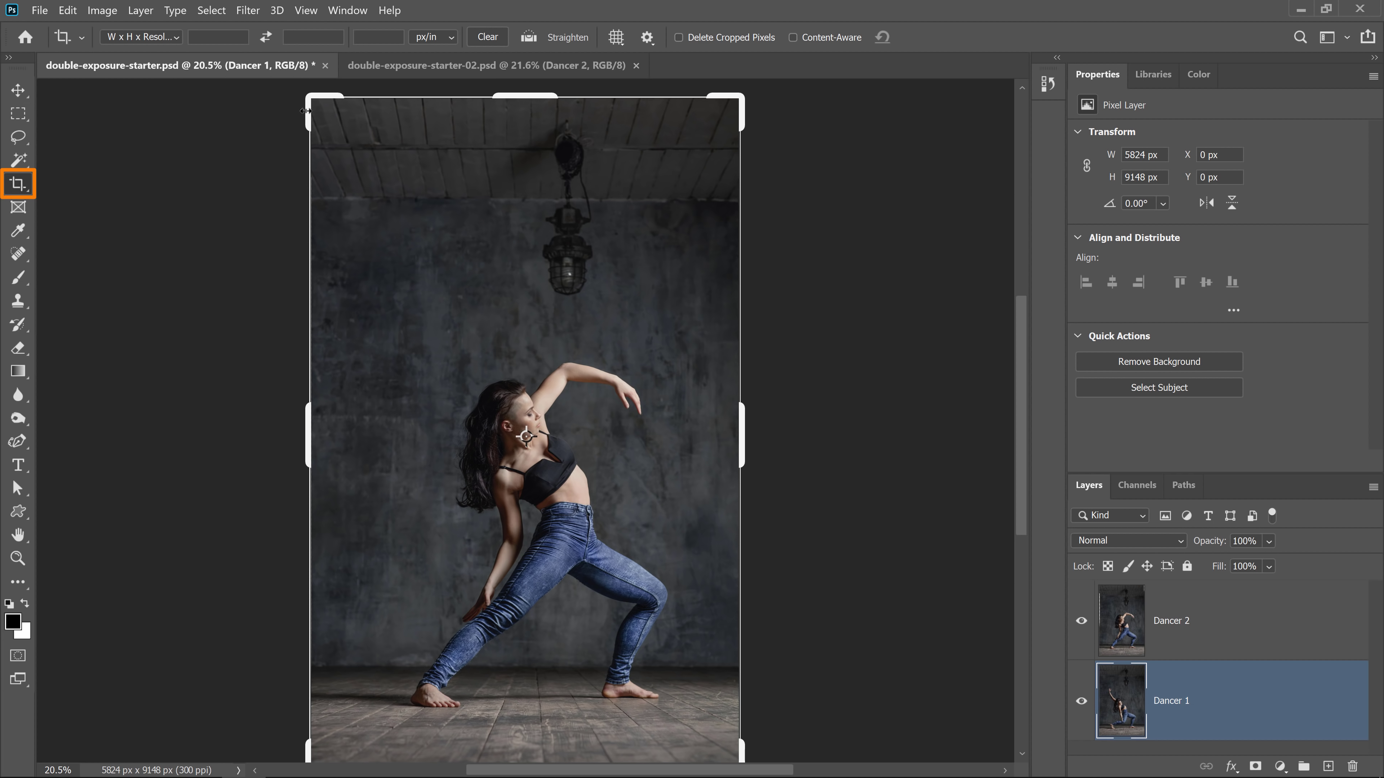
pyautogui.moveTo(309, 99); pyautogui.dragTo(318, 106)
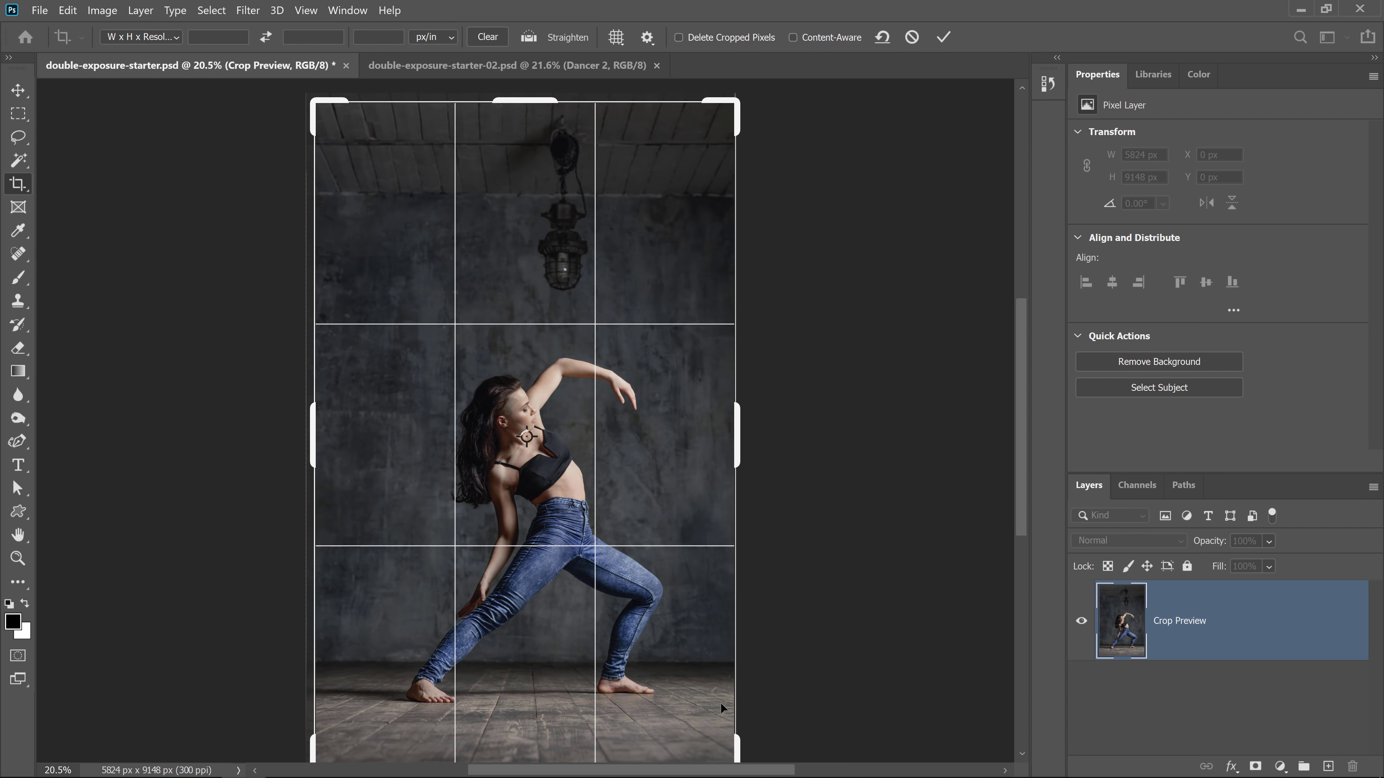
pyautogui.moveTo(737, 741); pyautogui.dragTo(730, 735)
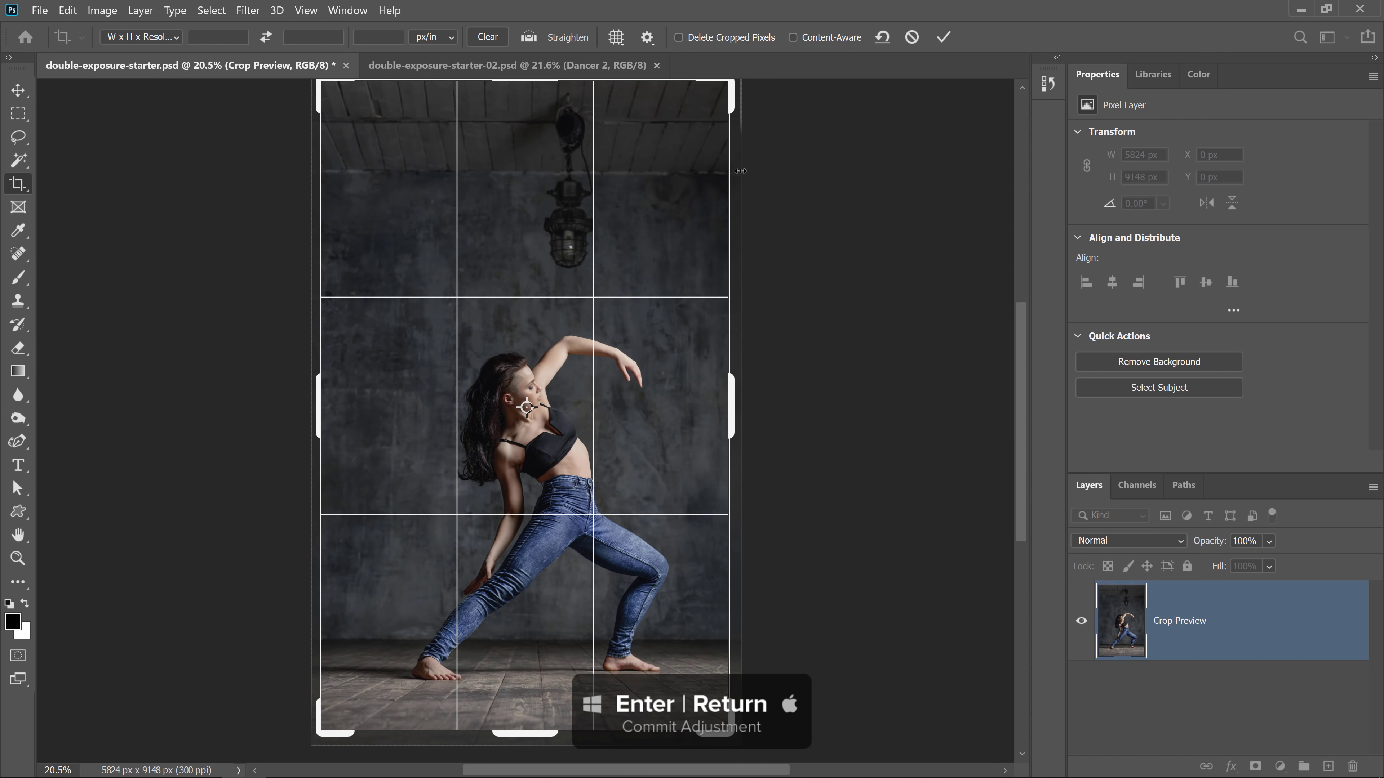
pyautogui.press('Return')
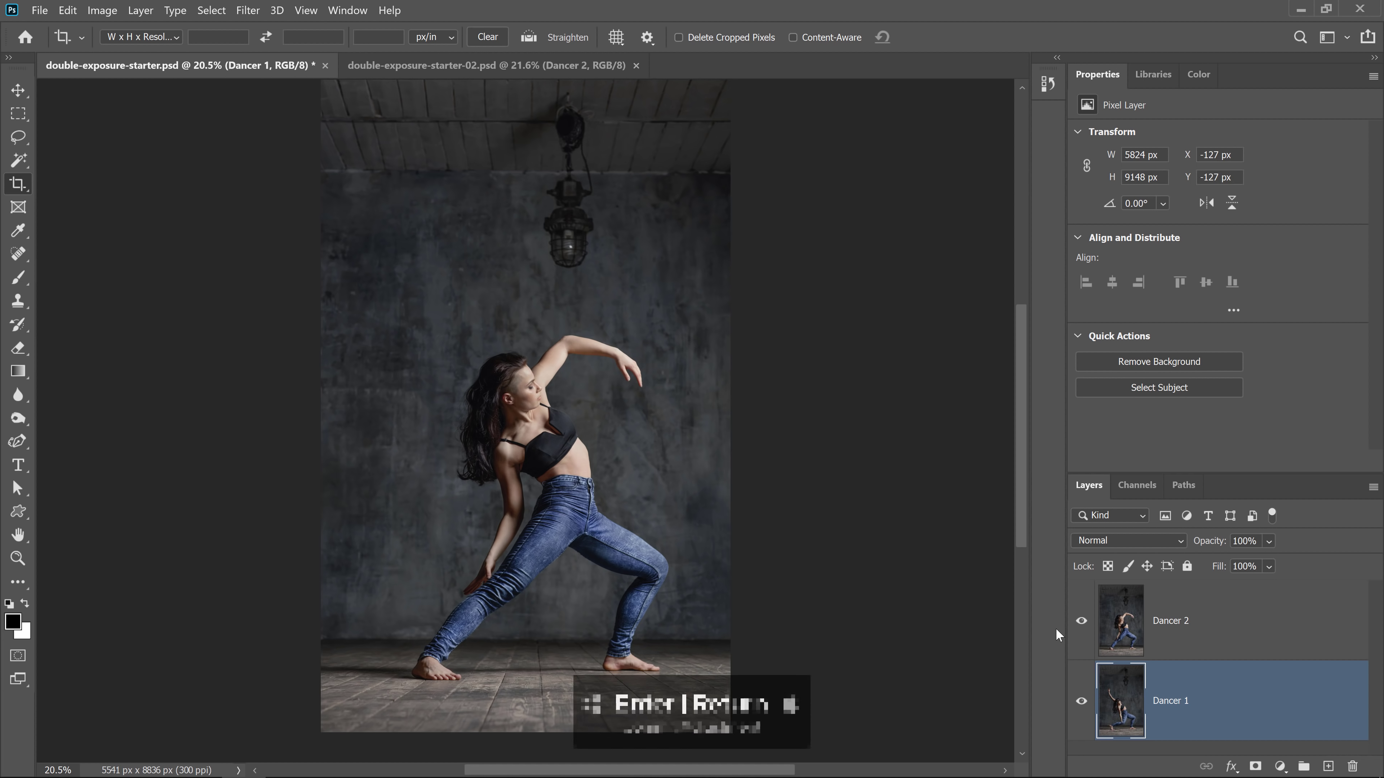
pyautogui.click(1234, 636)
pyautogui.press('v')
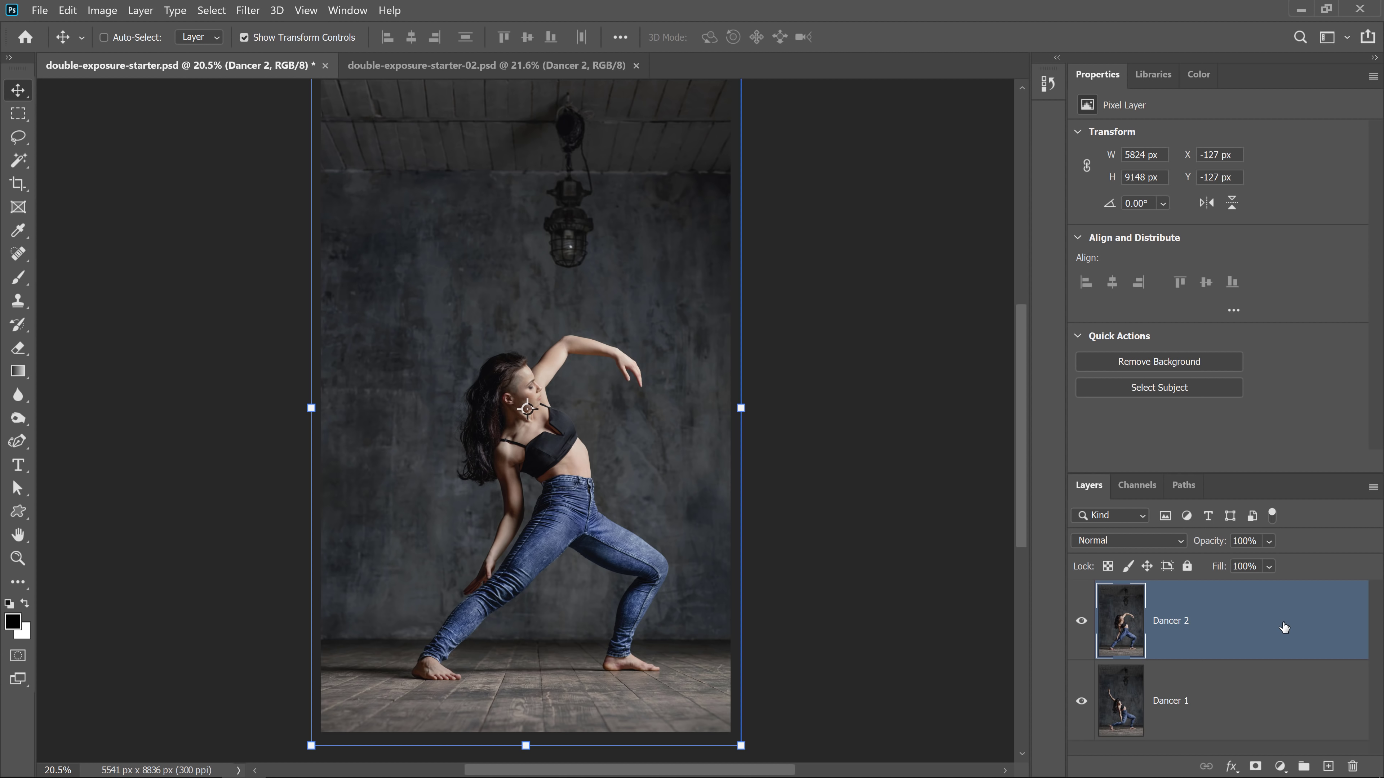
# Convert Dancer 2 and then Dancer 1 to smart objects from the layer context menu.
pyautogui.rightClick(1284, 628)
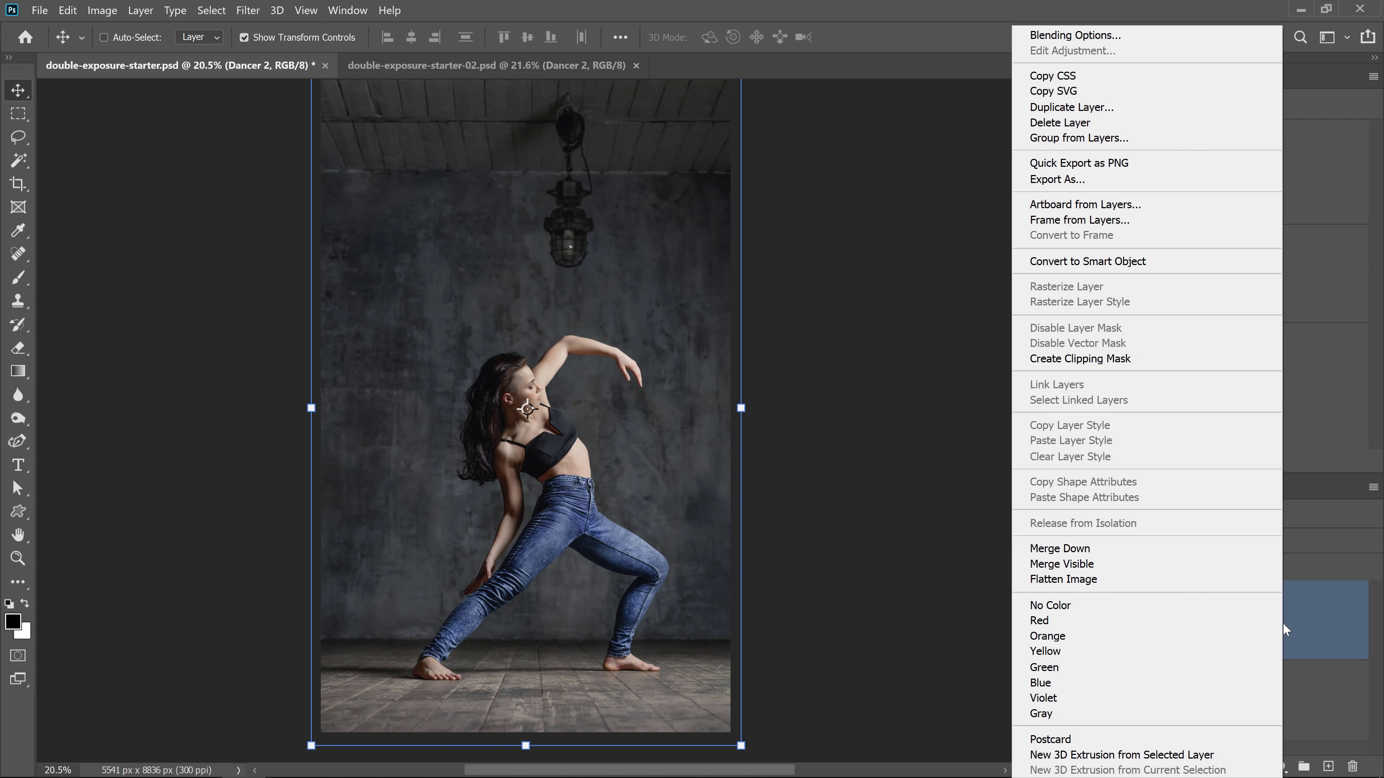
pyautogui.click(1147, 264)
pyautogui.rightClick(1254, 684)
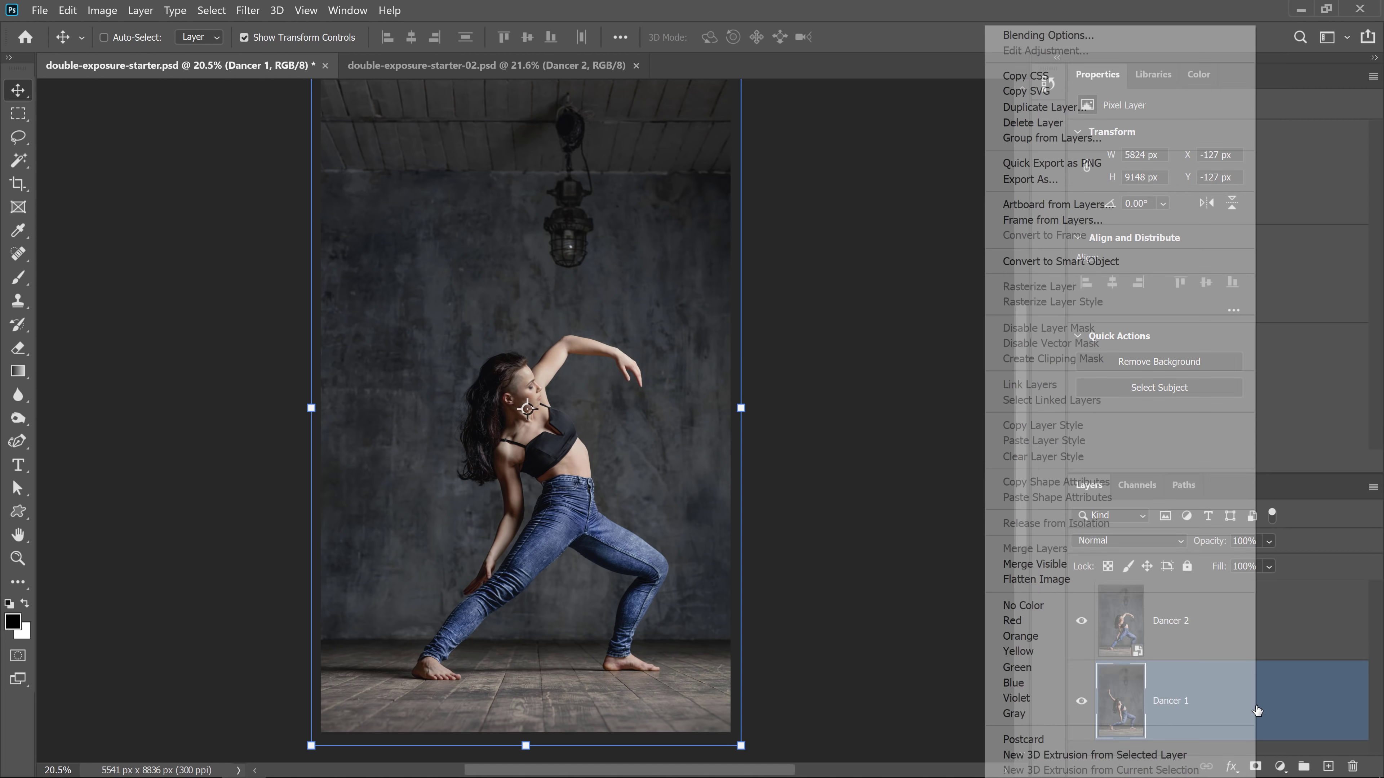
pyautogui.click(1159, 261)
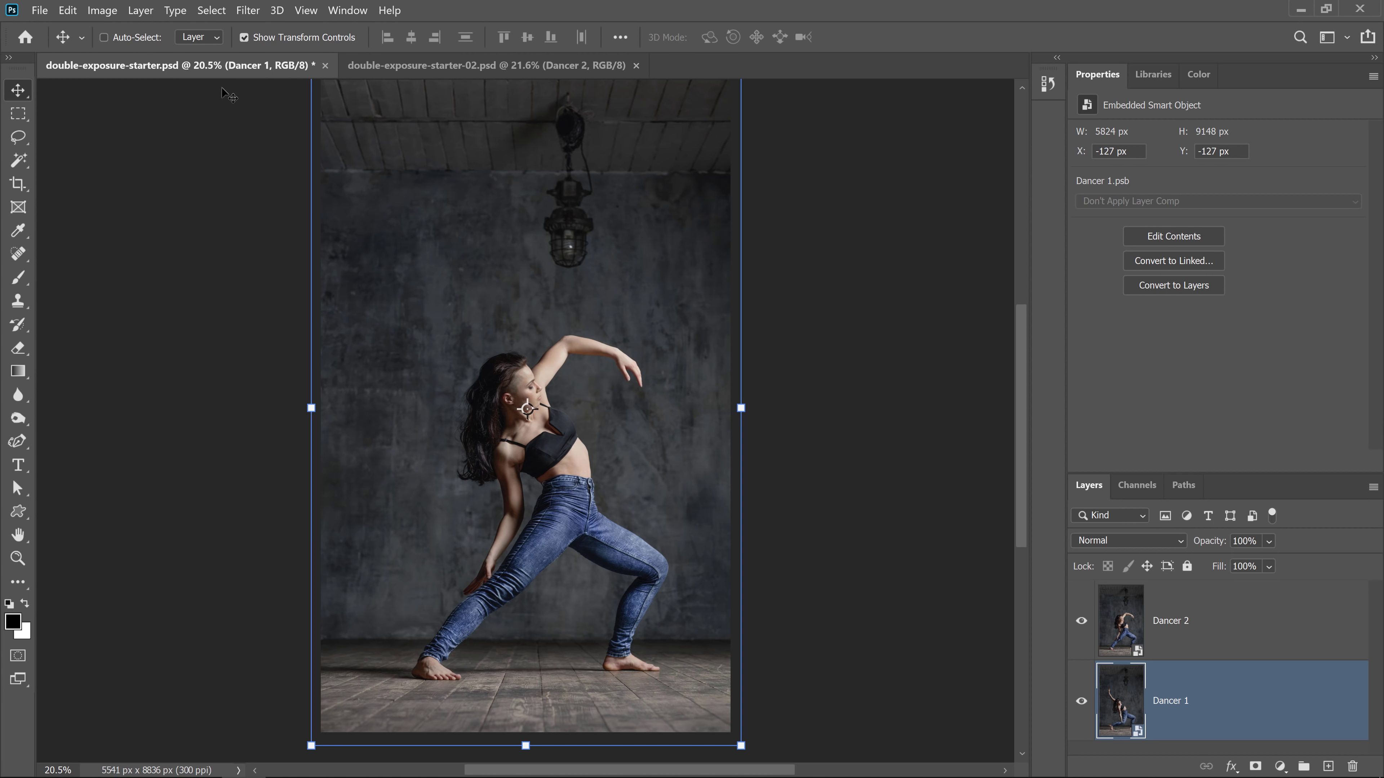
# Apply a default Black & White adjustment as a smart filter to Dancer 1.
pyautogui.click(104, 11)
pyautogui.moveTo(119, 53)
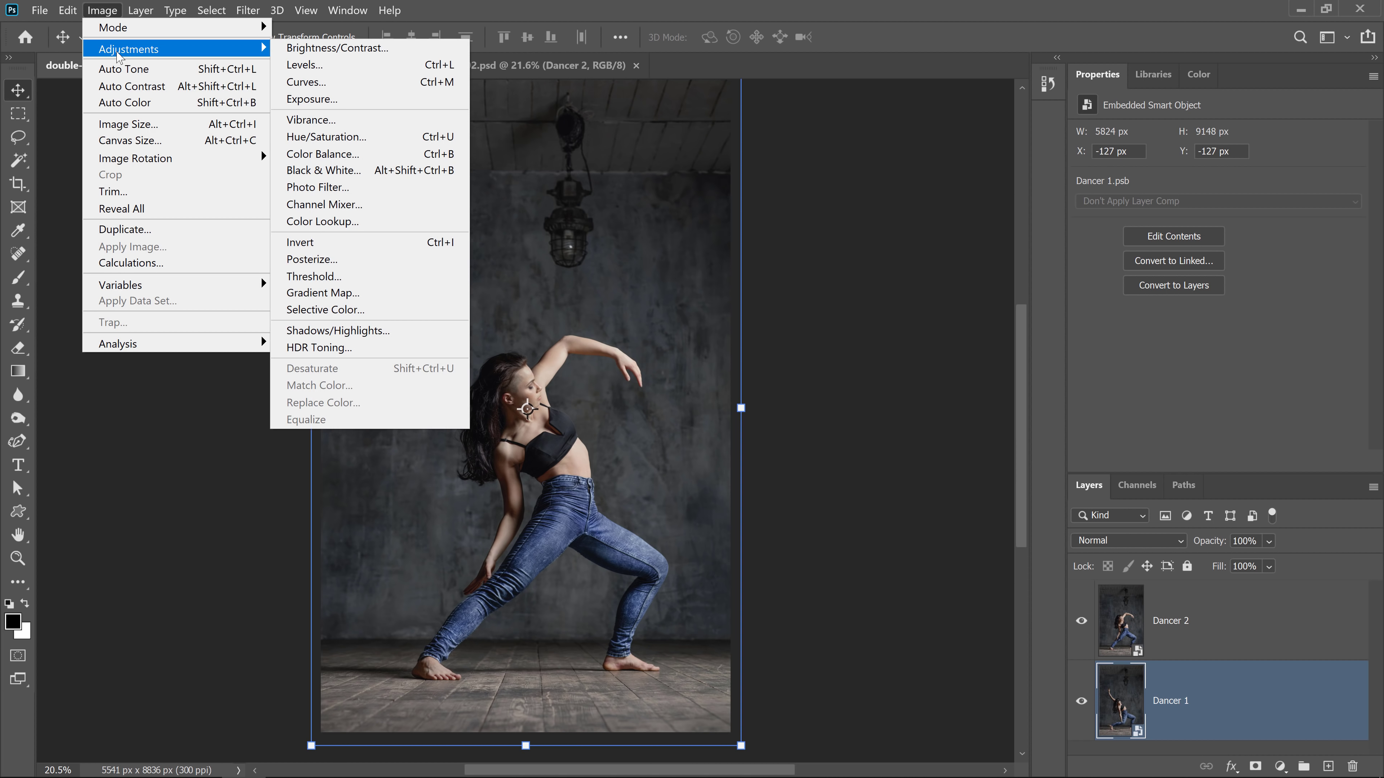
pyautogui.click(372, 170)
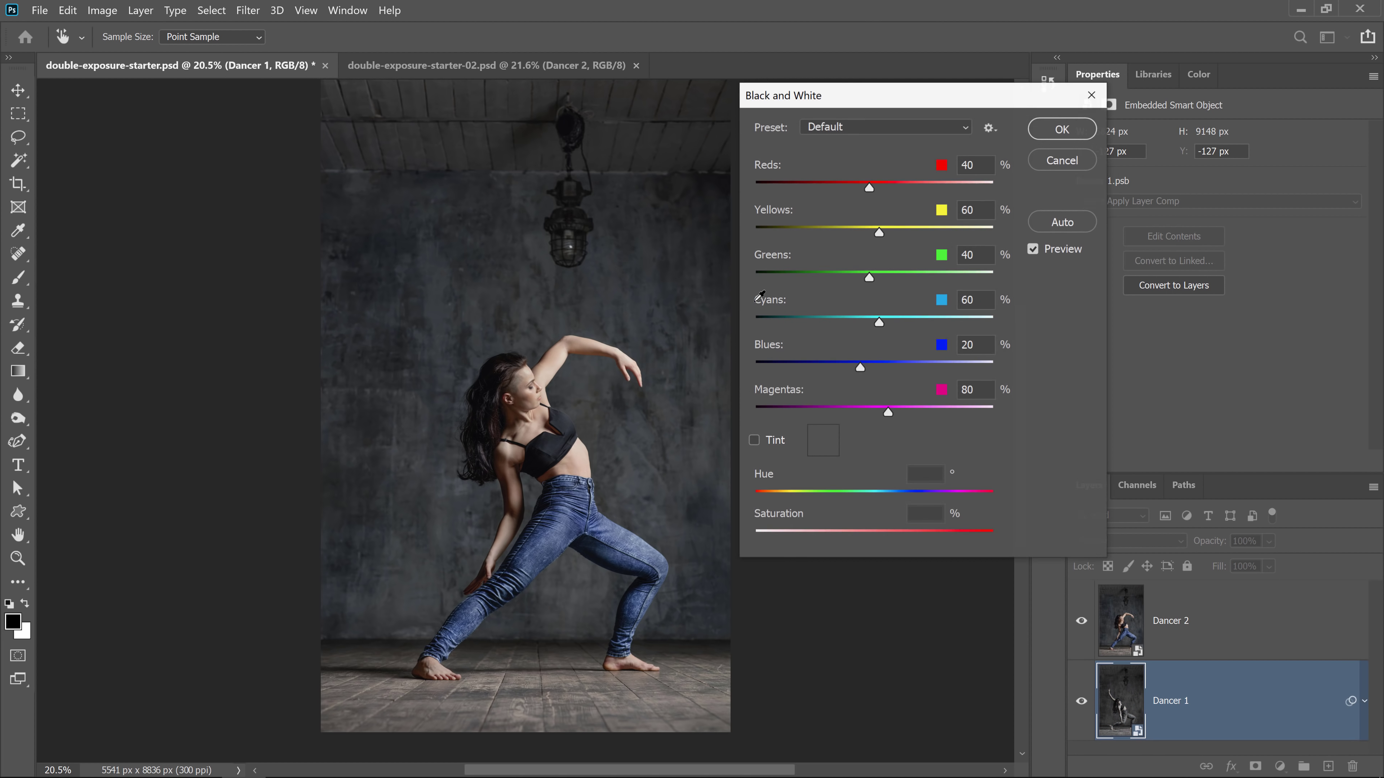
pyautogui.click(1076, 135)
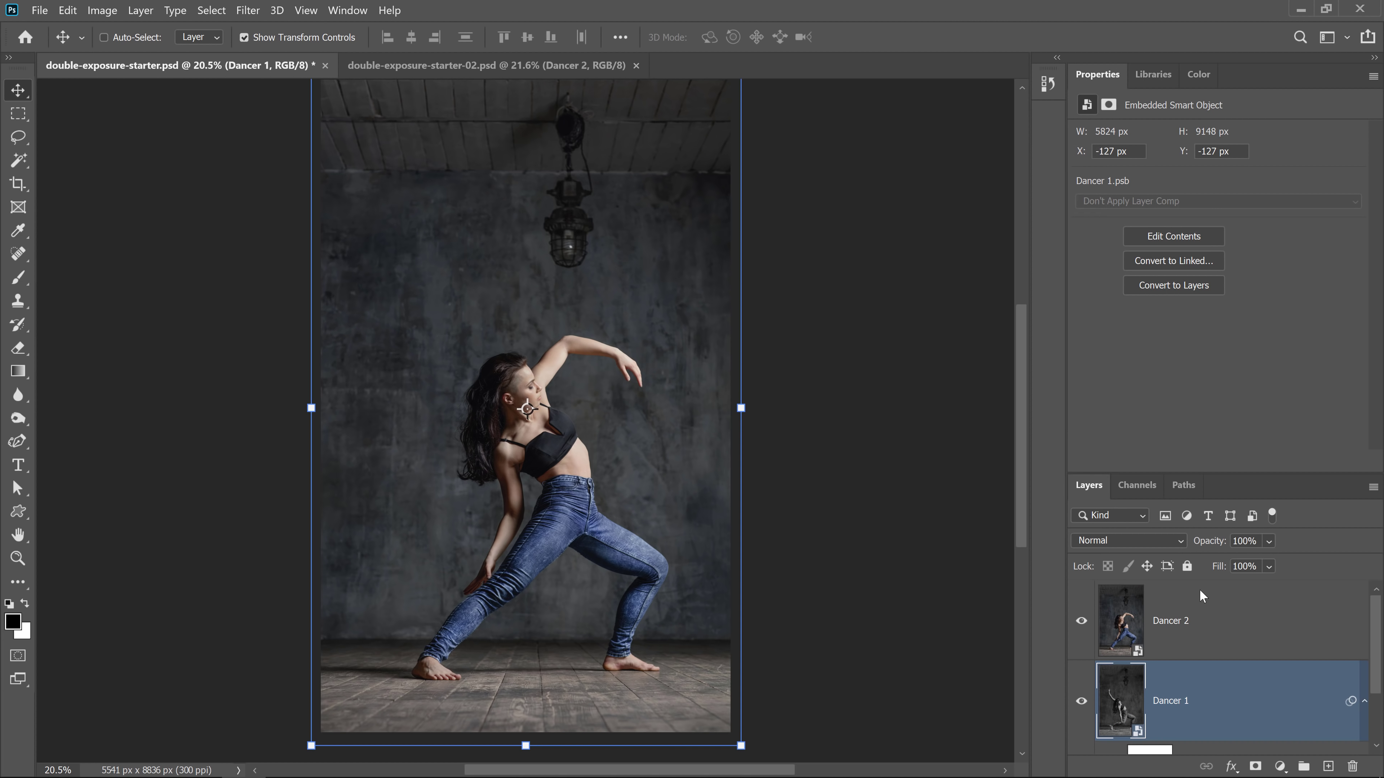
# Apply the same Black & White smart filter to Dancer 2 and collapse both layers' Smart Filters lists.
pyautogui.click(1270, 625)
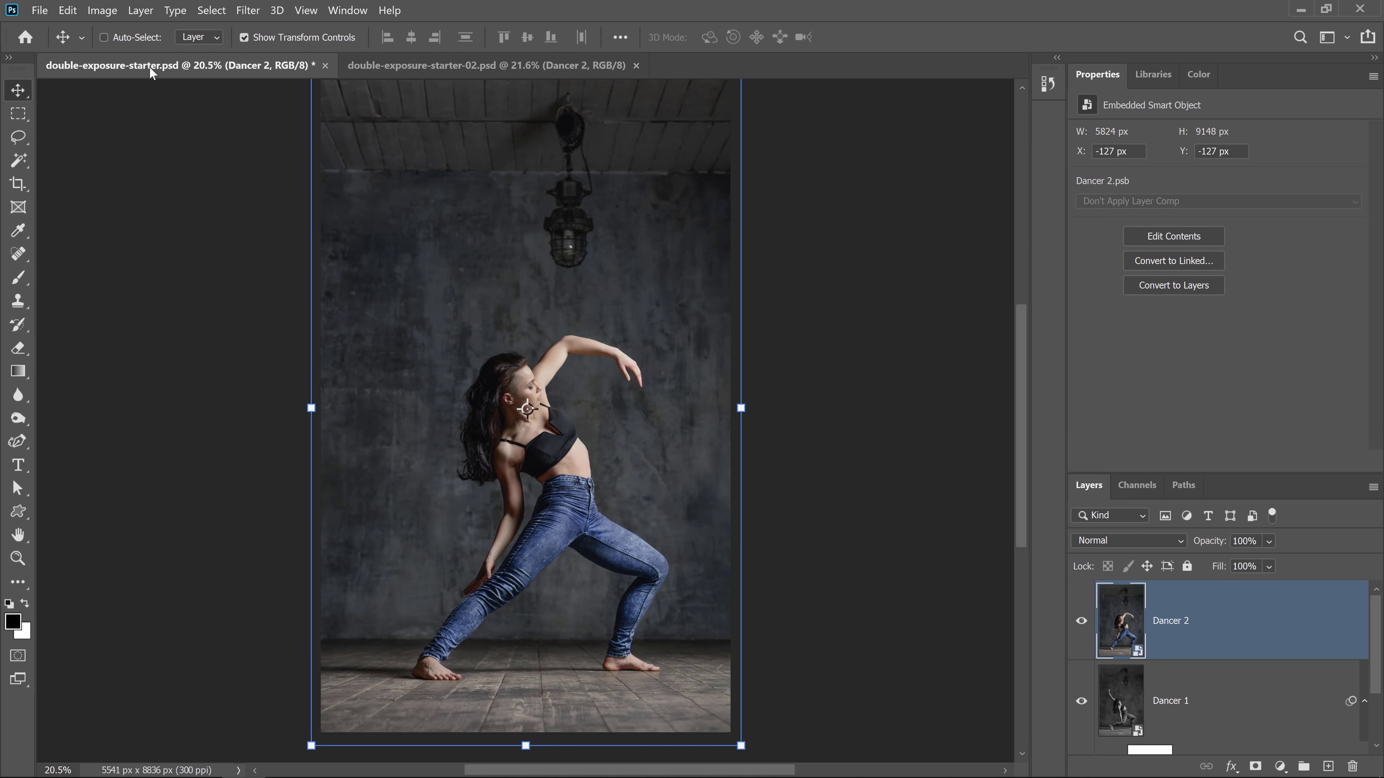
pyautogui.click(102, 11)
pyautogui.moveTo(119, 50)
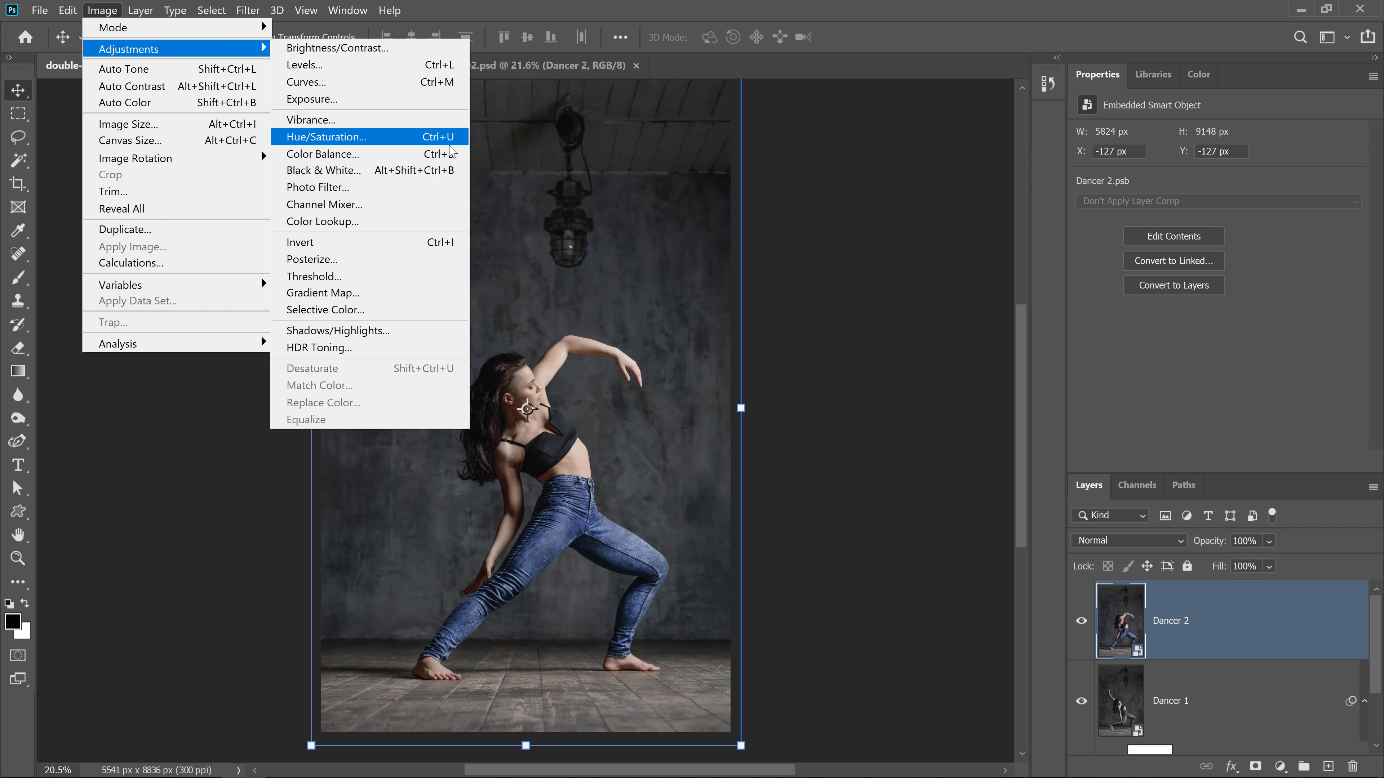
pyautogui.click(373, 170)
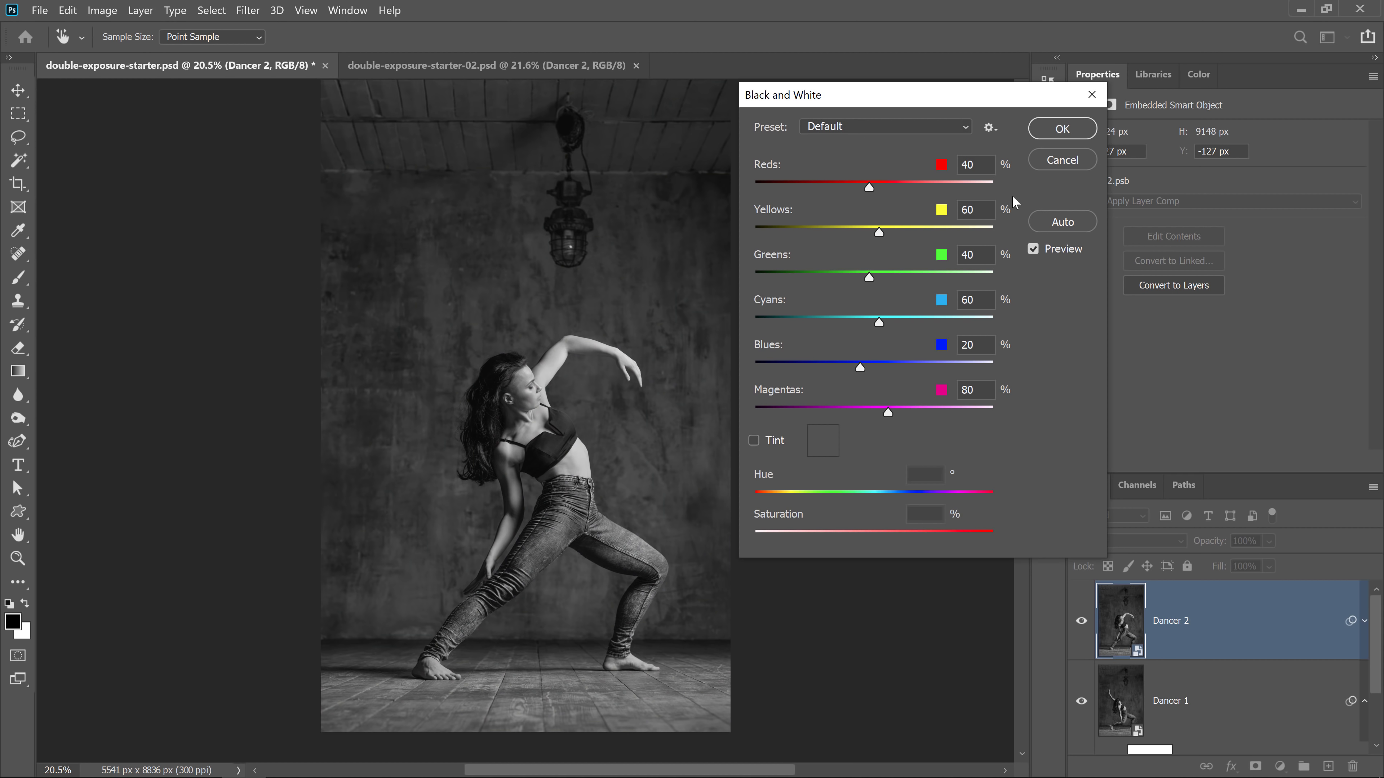
pyautogui.click(1052, 130)
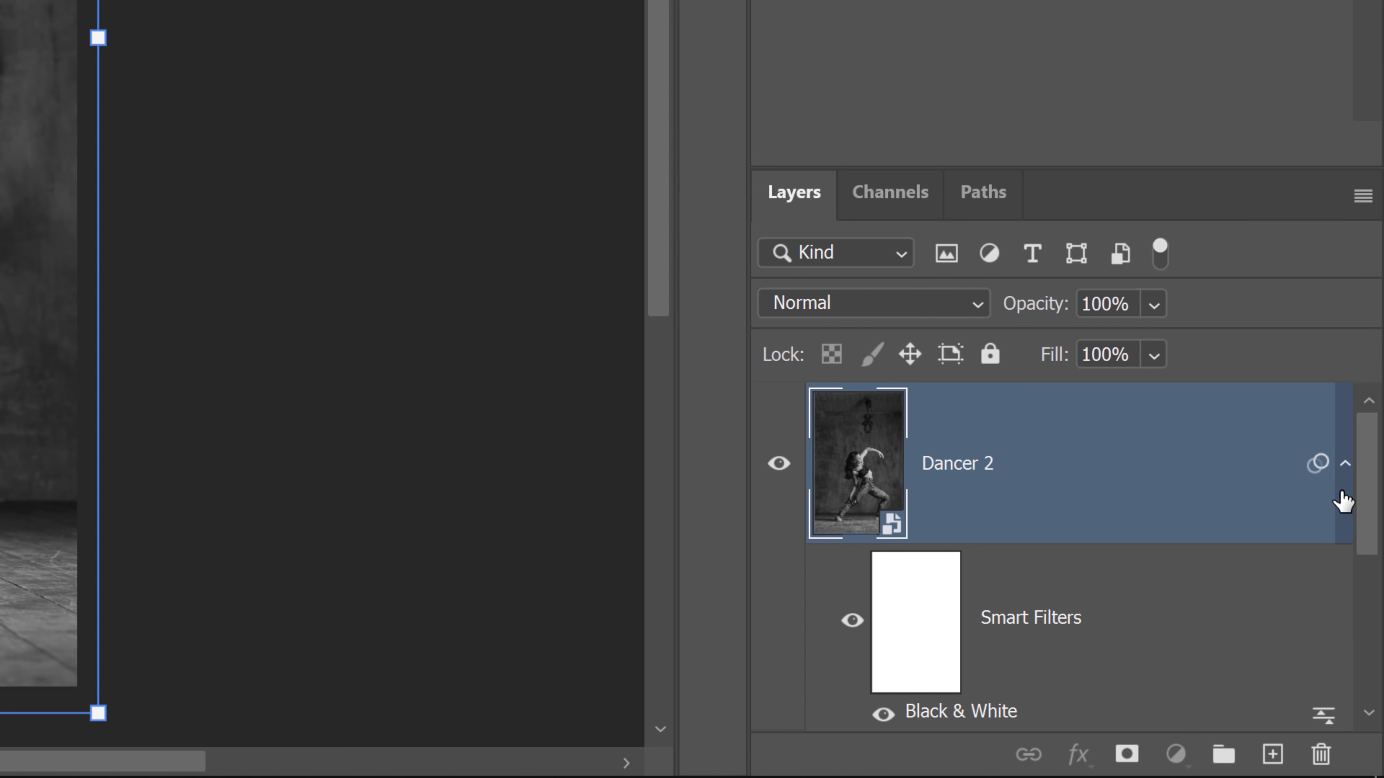
pyautogui.click(1341, 496)
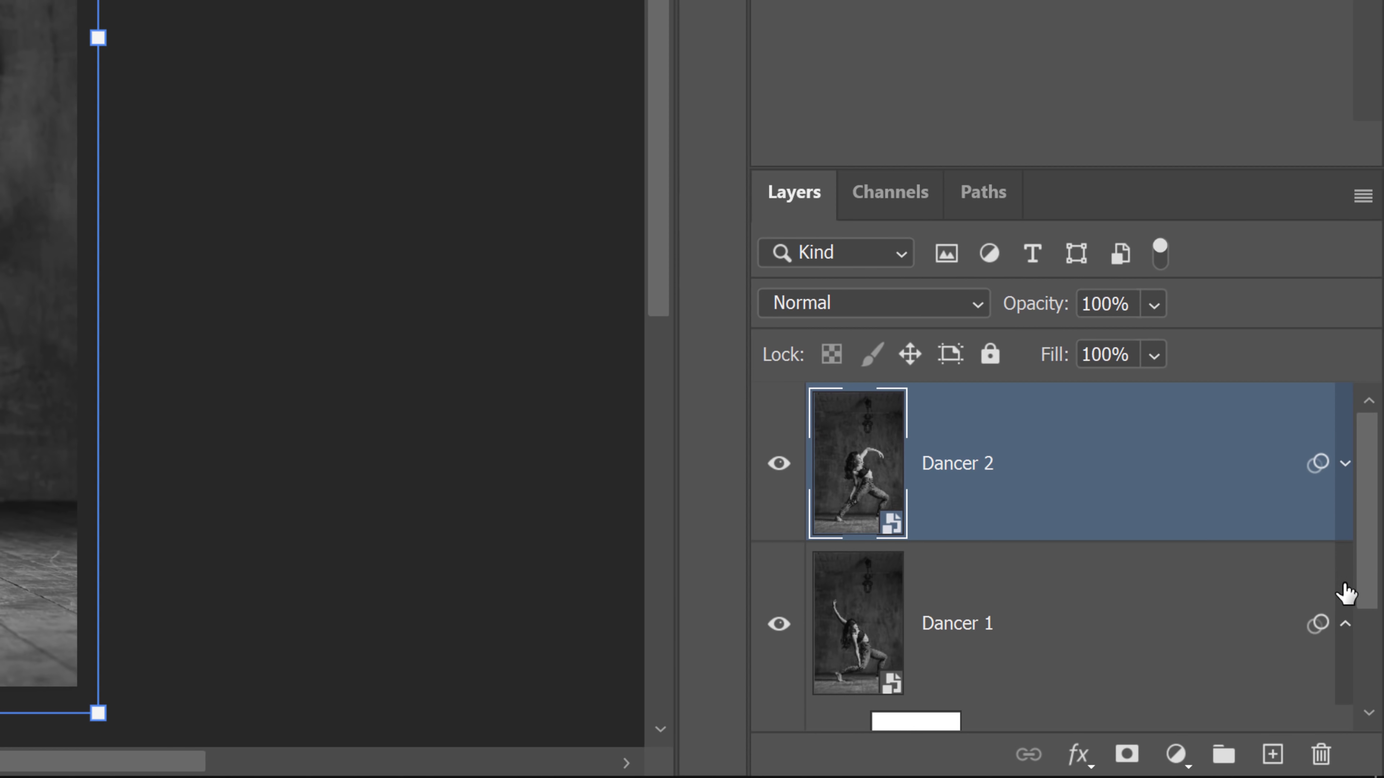
pyautogui.scroll(-3, 1362, 602)
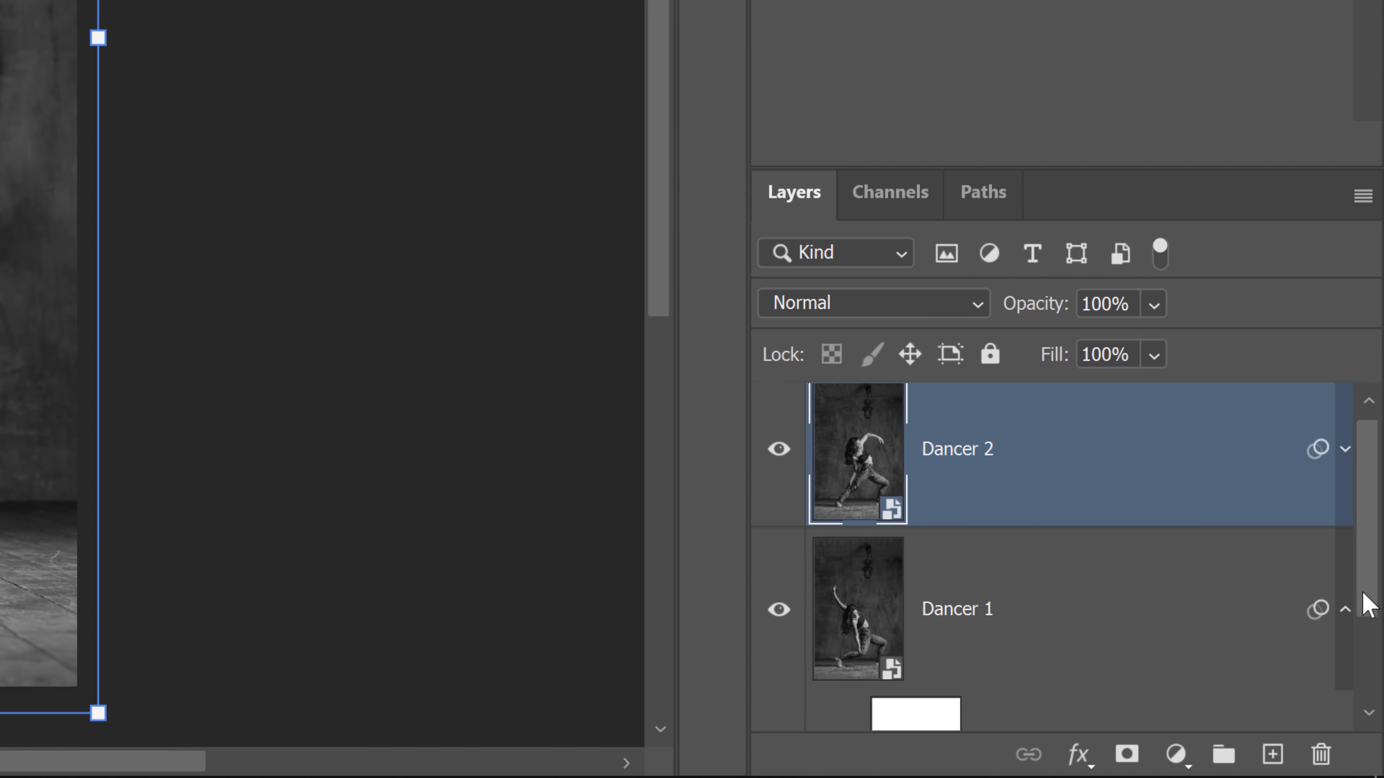
pyautogui.click(1346, 537)
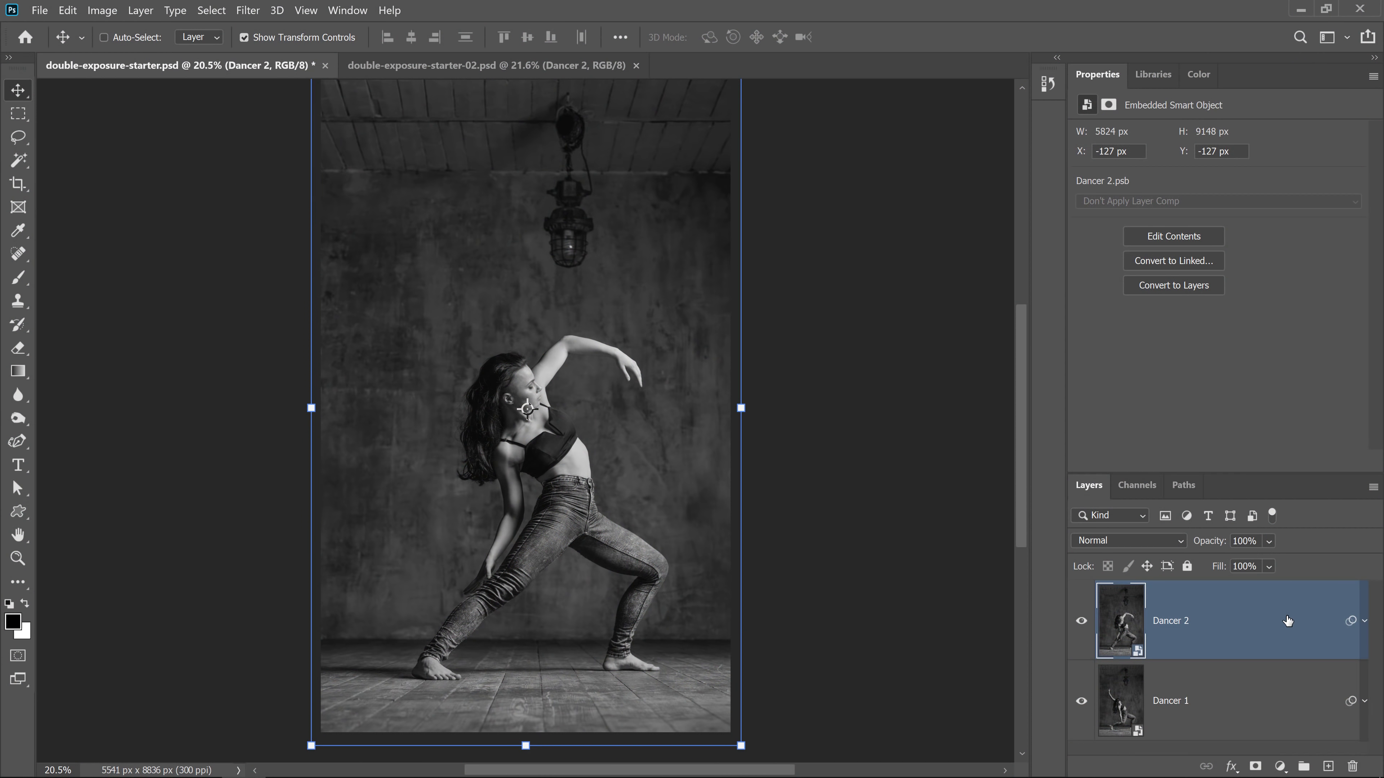
# Open Dancer 2's Blending Options and uncheck the R channel to preview a red/cyan offset.
pyautogui.doubleClick(1287, 621)
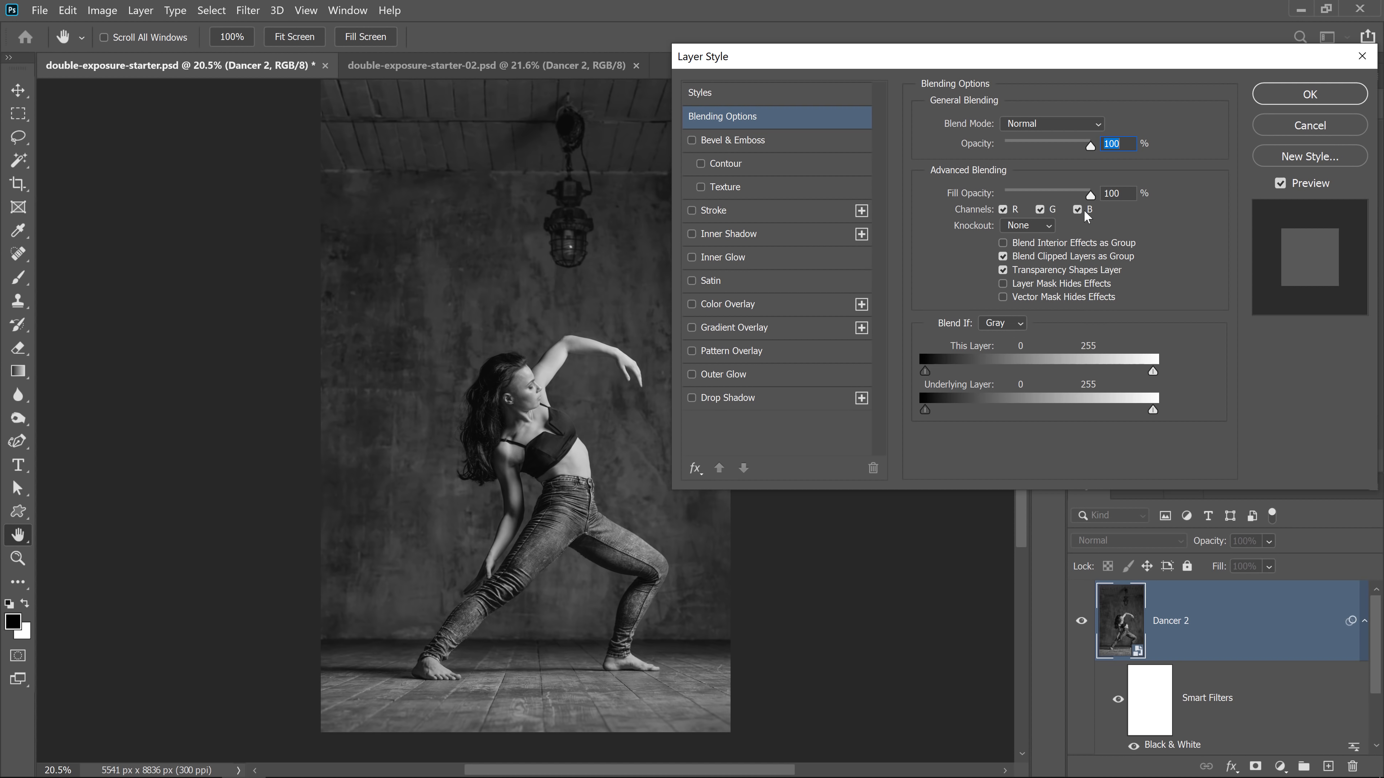
pyautogui.click(1003, 209)
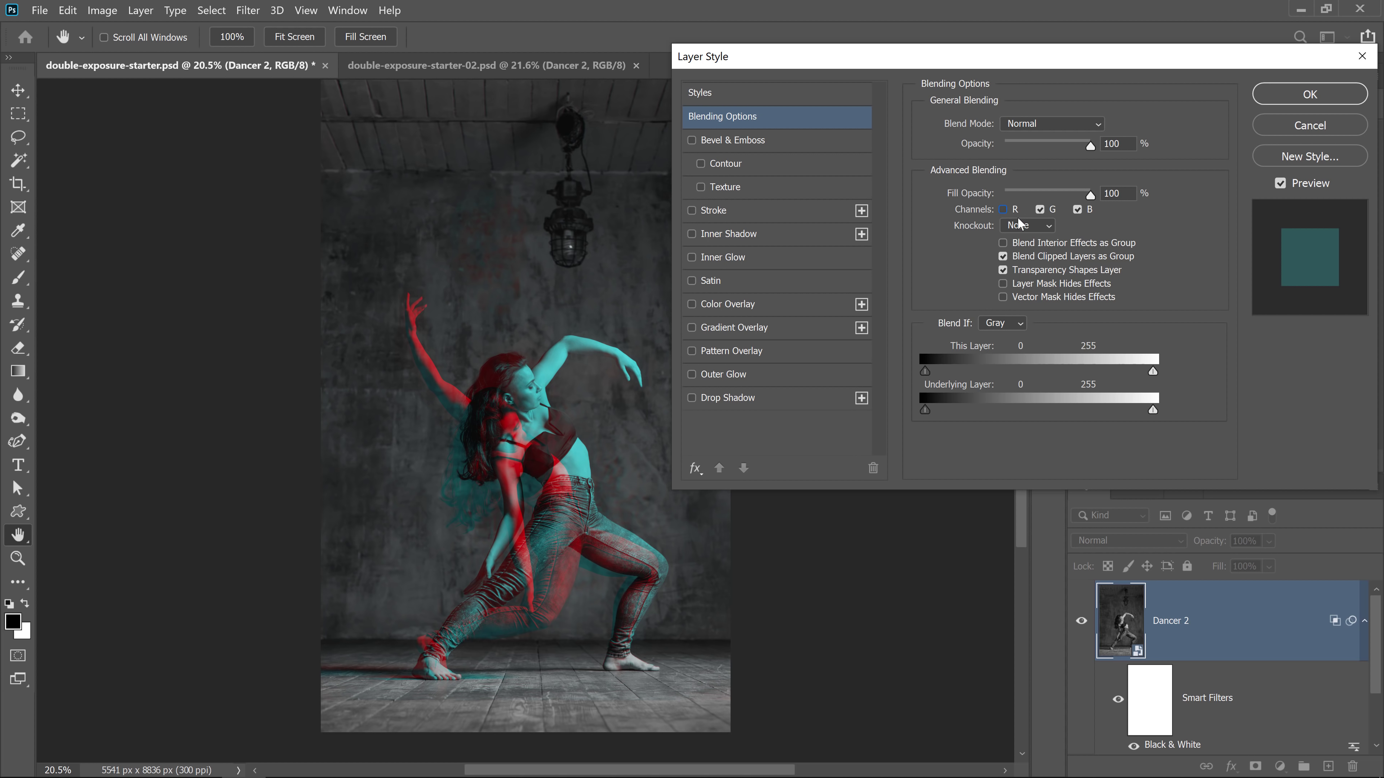
# Preview Dancer 2's blend with the R, G and B channels excluded in different combinations.
pyautogui.click(1002, 210)
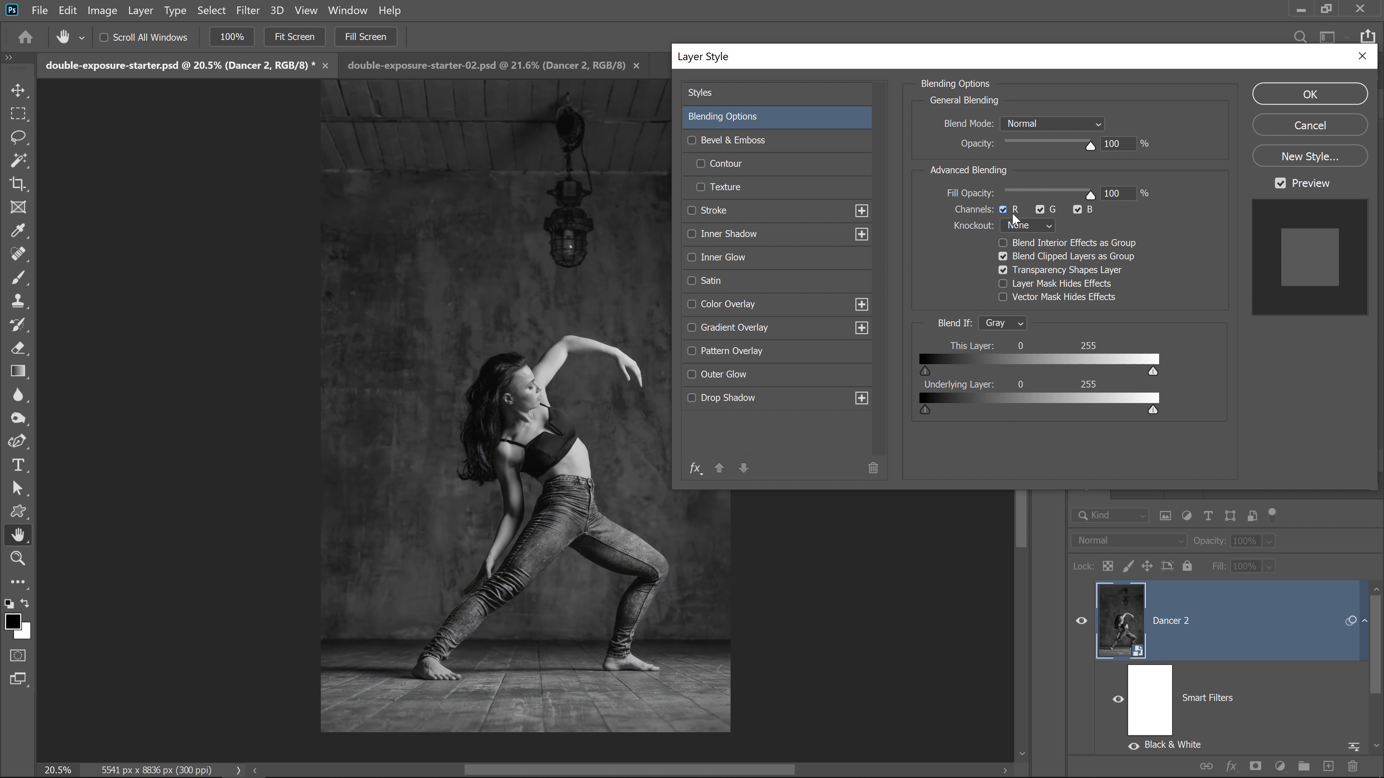
pyautogui.click(1039, 210)
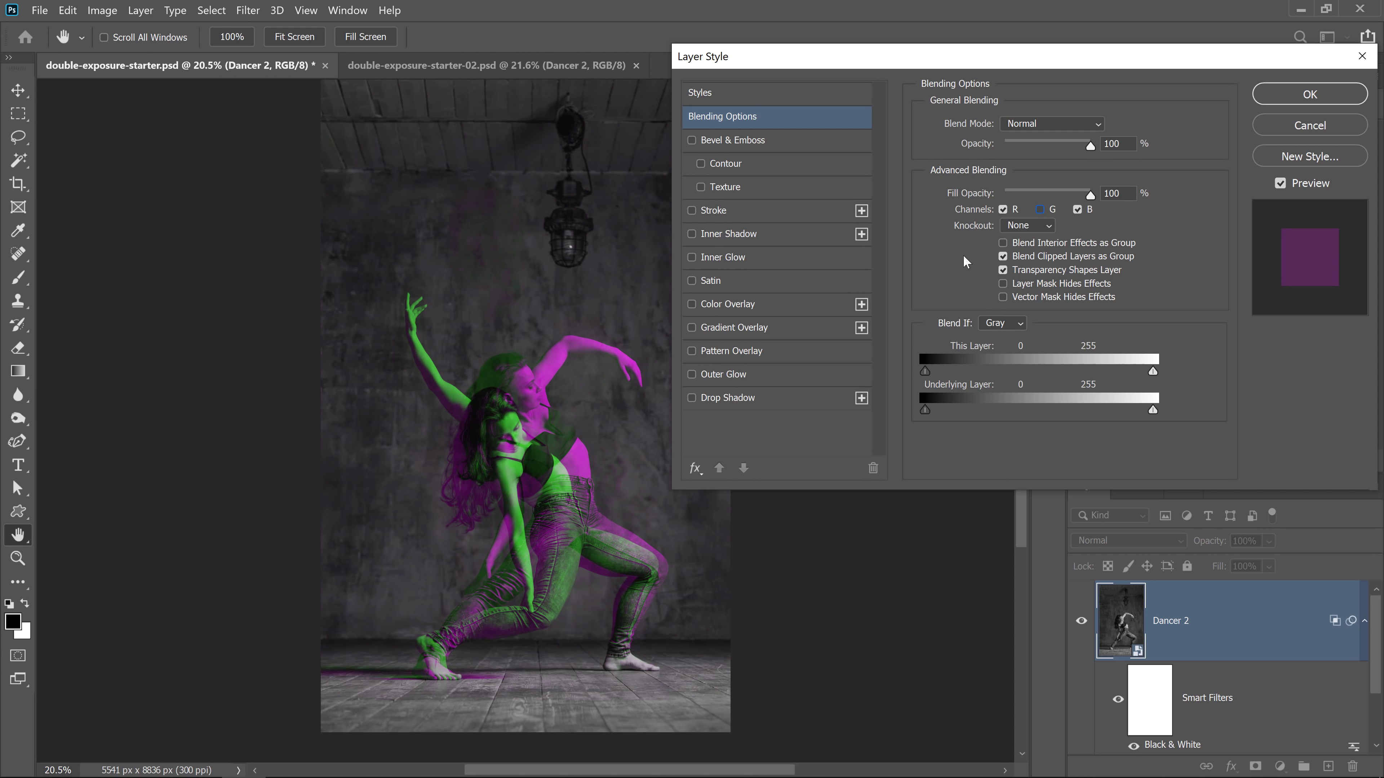
pyautogui.click(1040, 209)
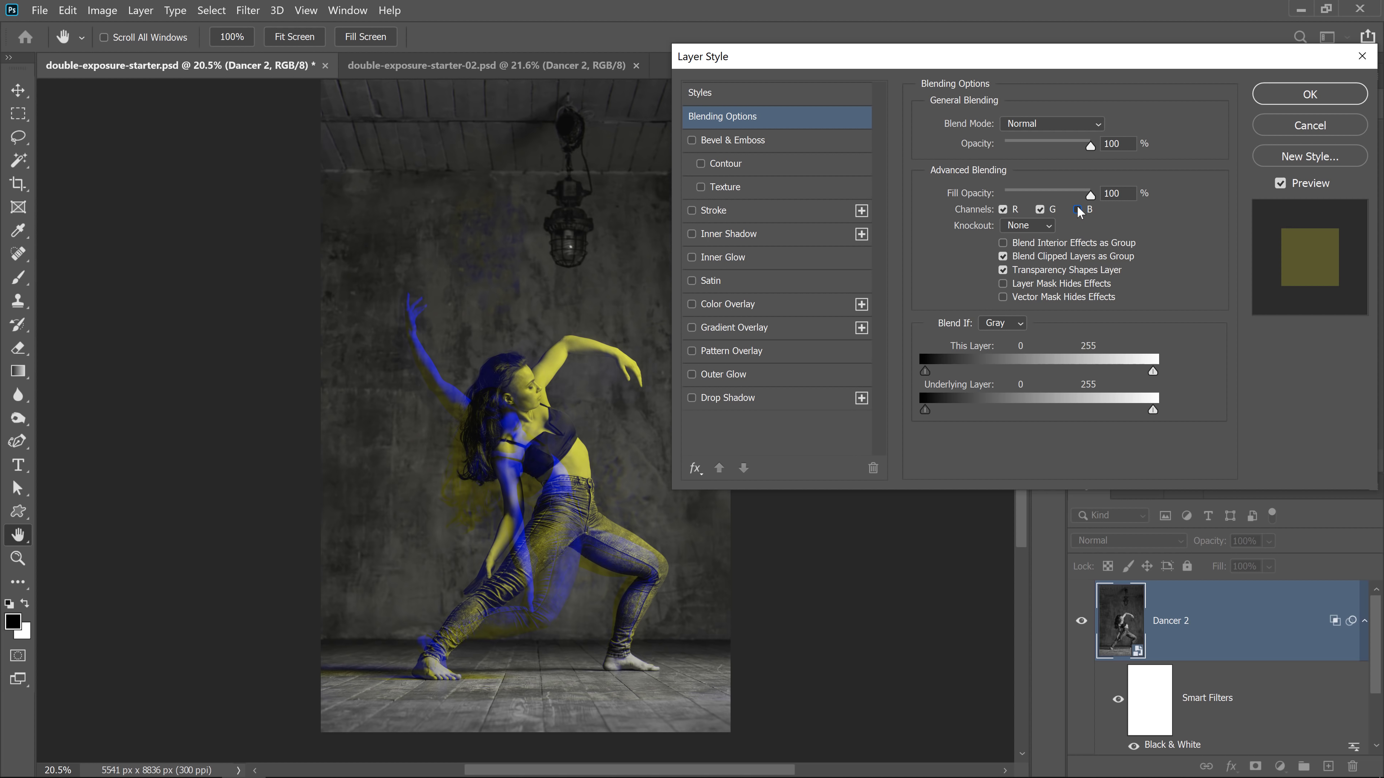
pyautogui.click(1077, 209)
pyautogui.click(1003, 210)
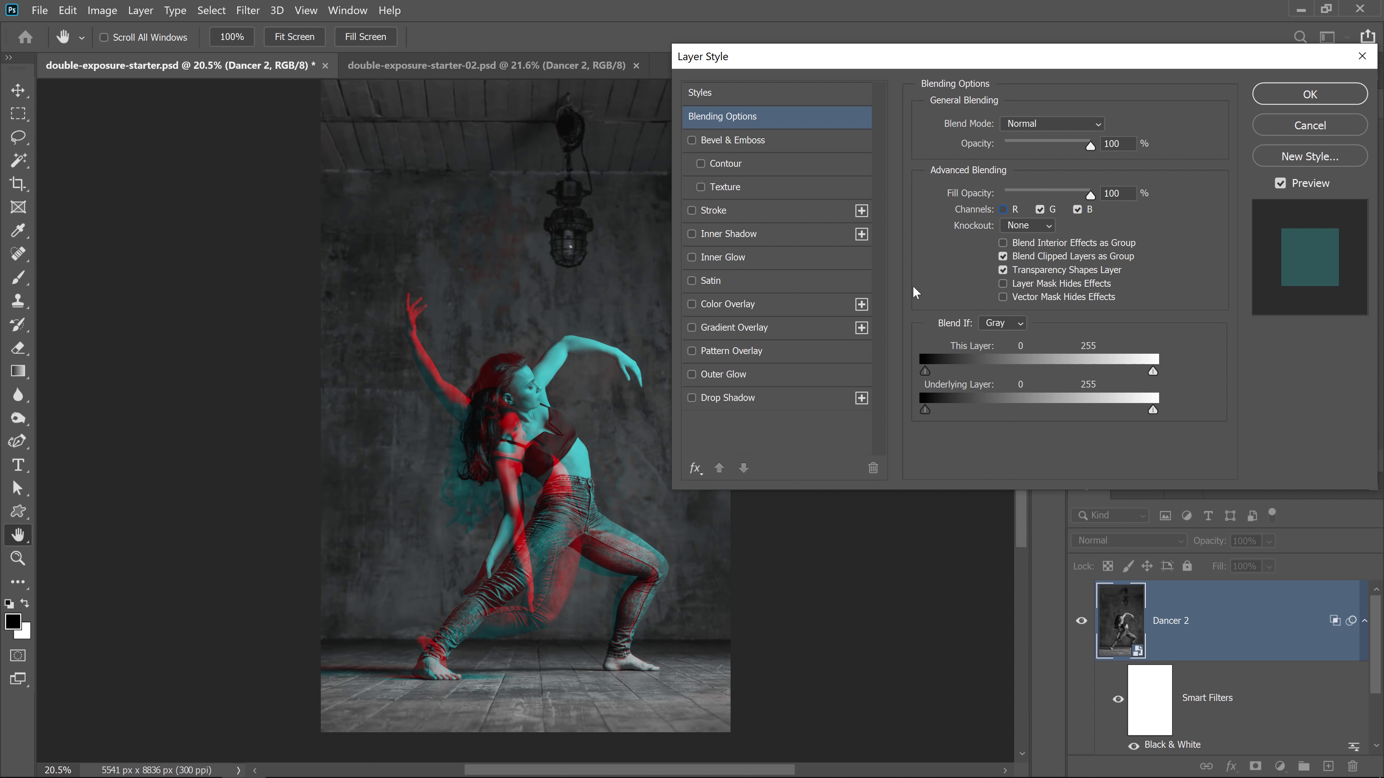
pyautogui.click(1003, 209)
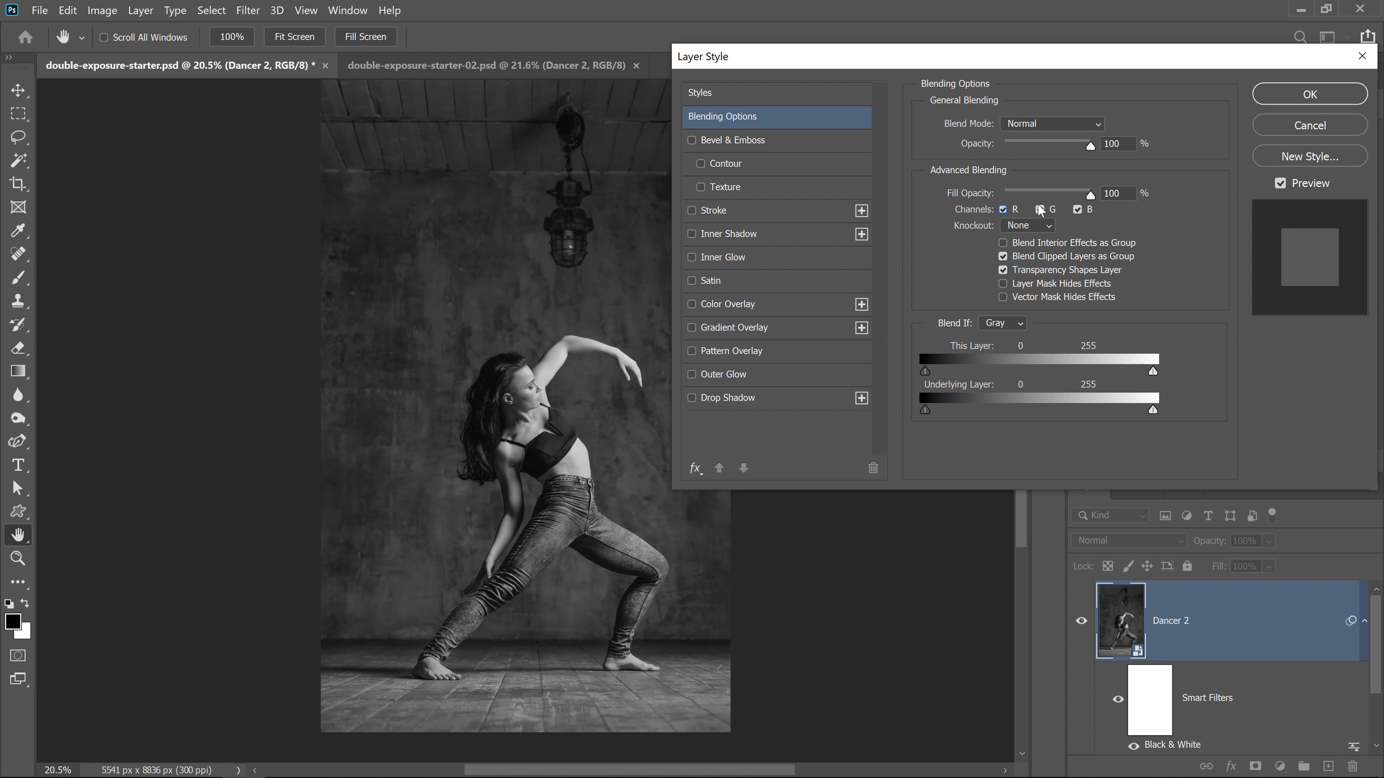
pyautogui.click(1039, 210)
pyautogui.click(1076, 210)
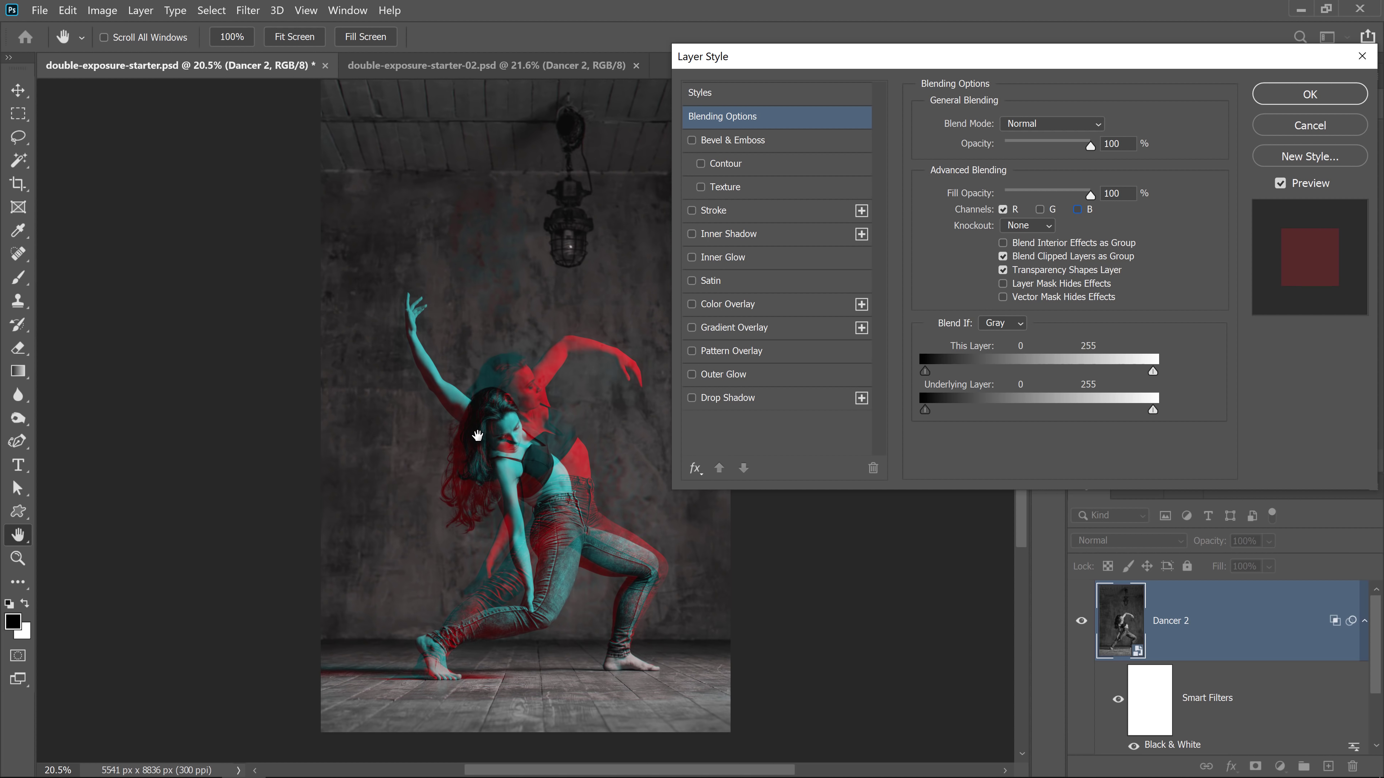
pyautogui.click(1039, 210)
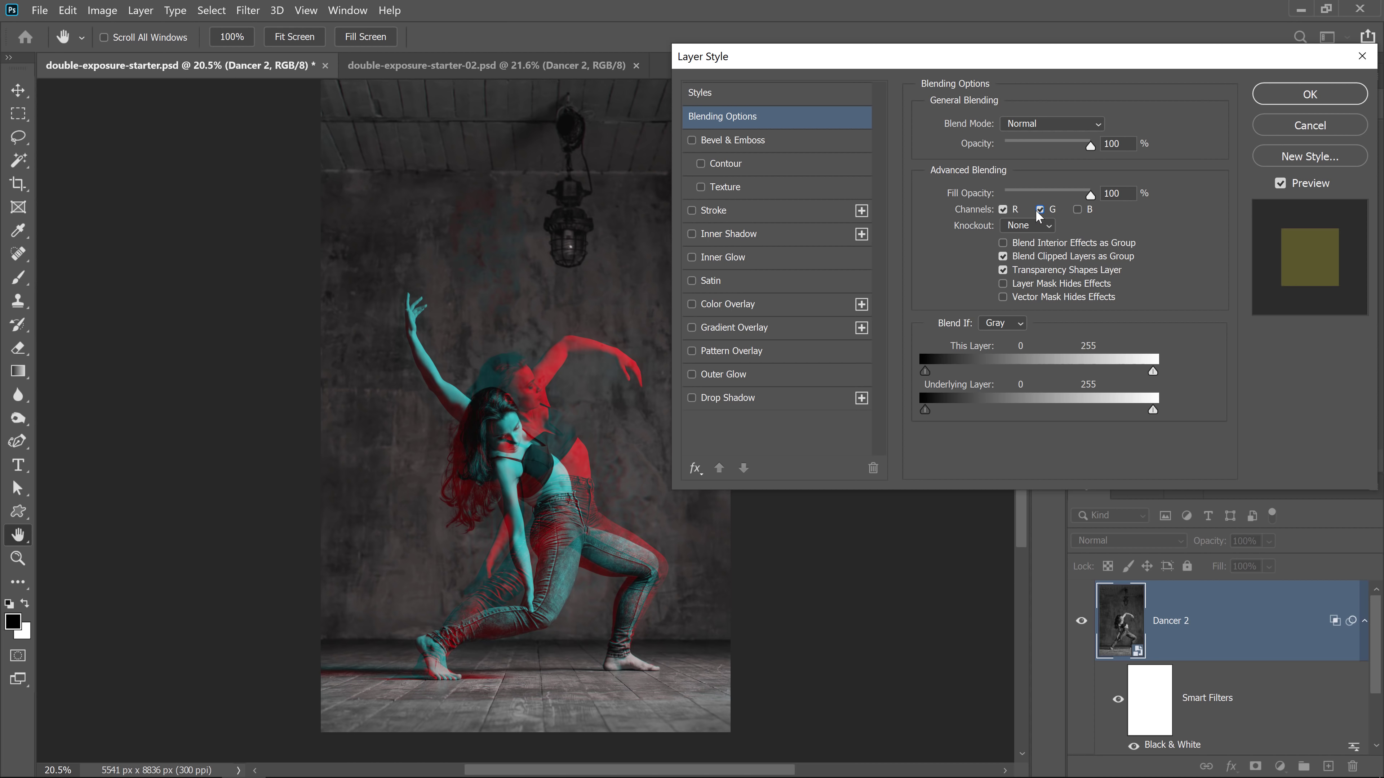
pyautogui.click(1077, 209)
# Exclude only the red channel, confirm the Layer Style, and collapse Dancer 2's smart filters.
pyautogui.click(1003, 209)
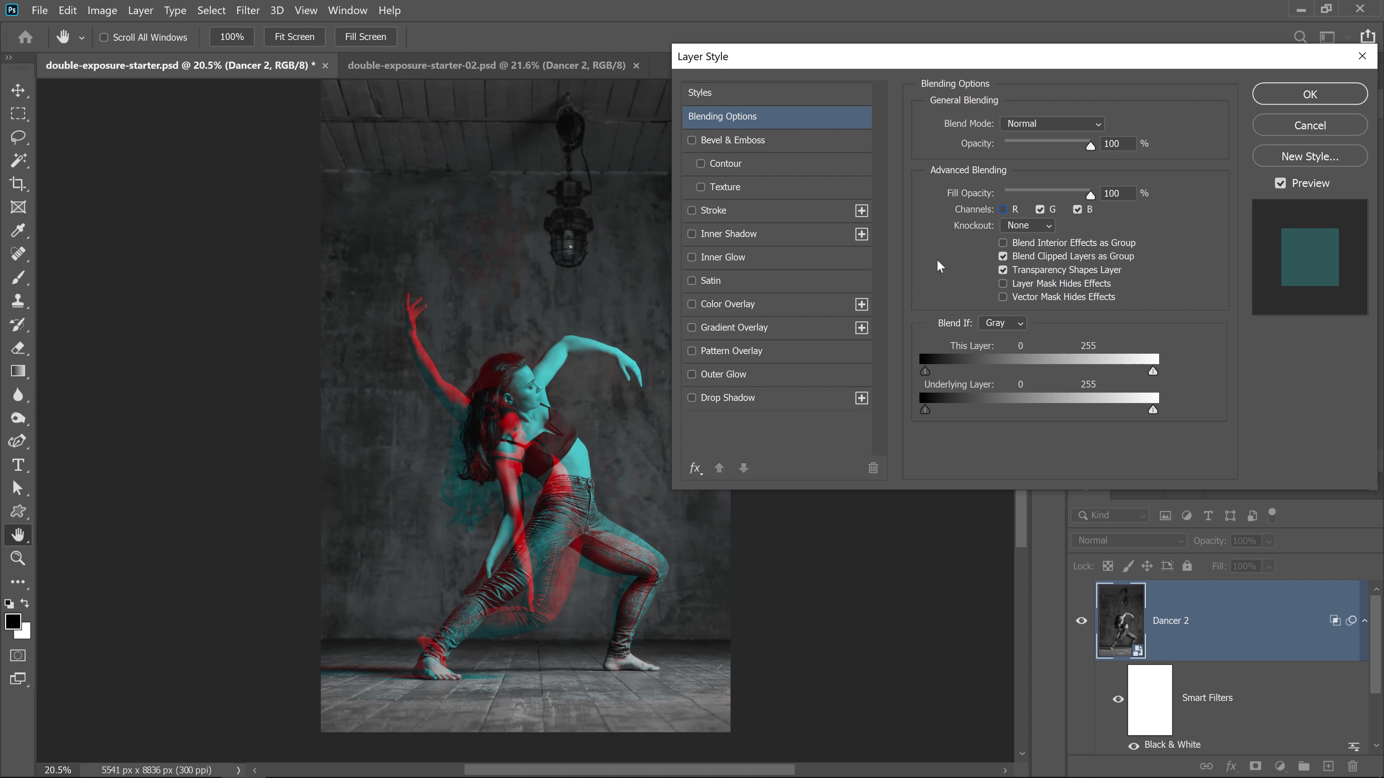
pyautogui.click(1309, 94)
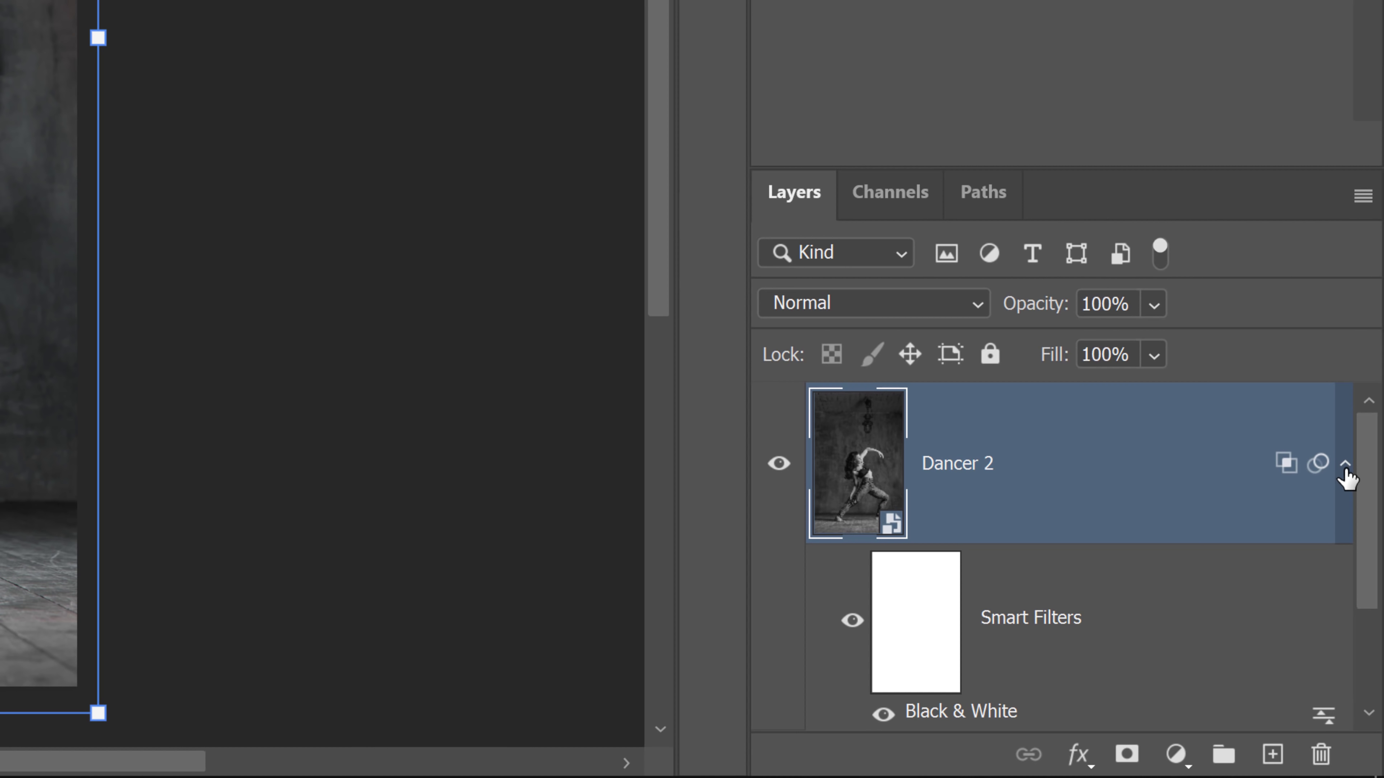
pyautogui.click(1365, 620)
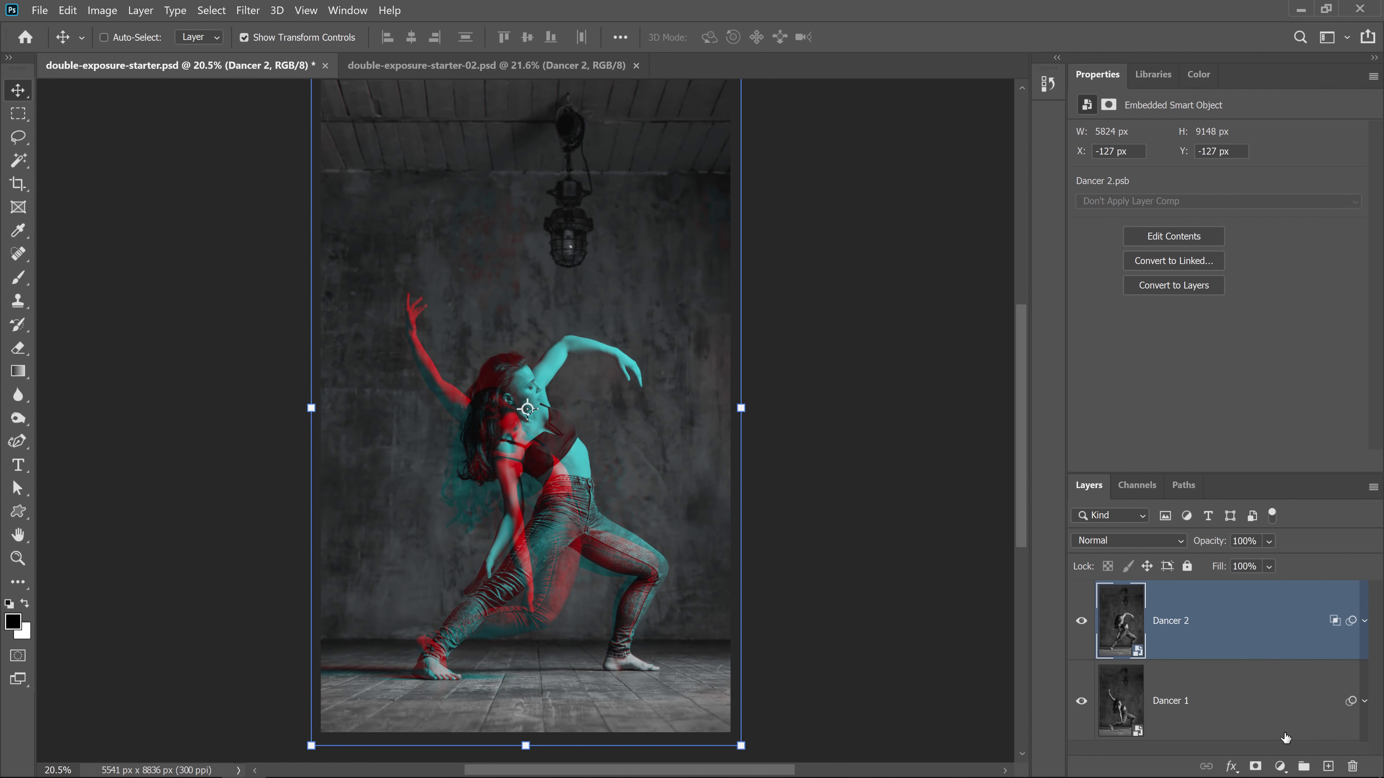
# Add a Levels adjustment clipped to Dancer 2, brightening the midtones with output 6–247.
pyautogui.click(1280, 767)
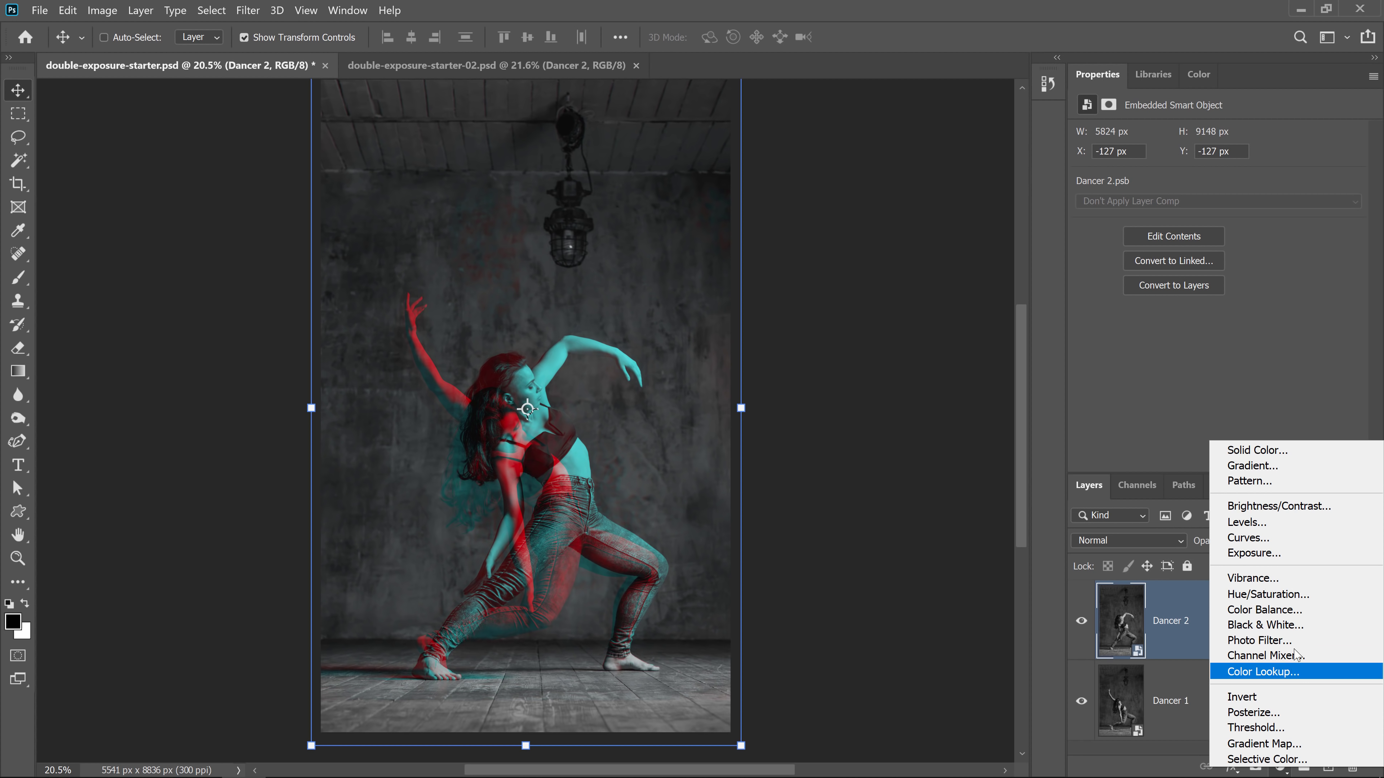
pyautogui.click(1247, 522)
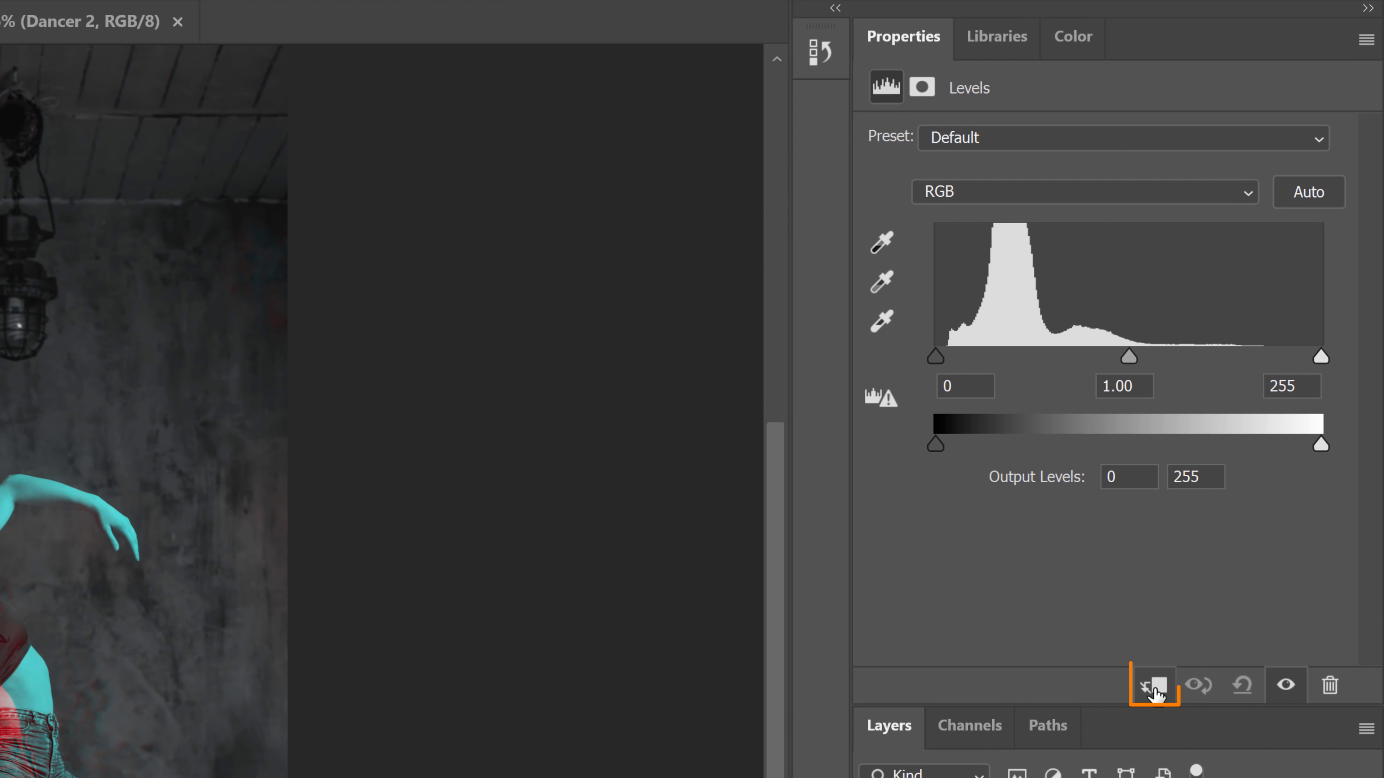
pyautogui.click(1158, 688)
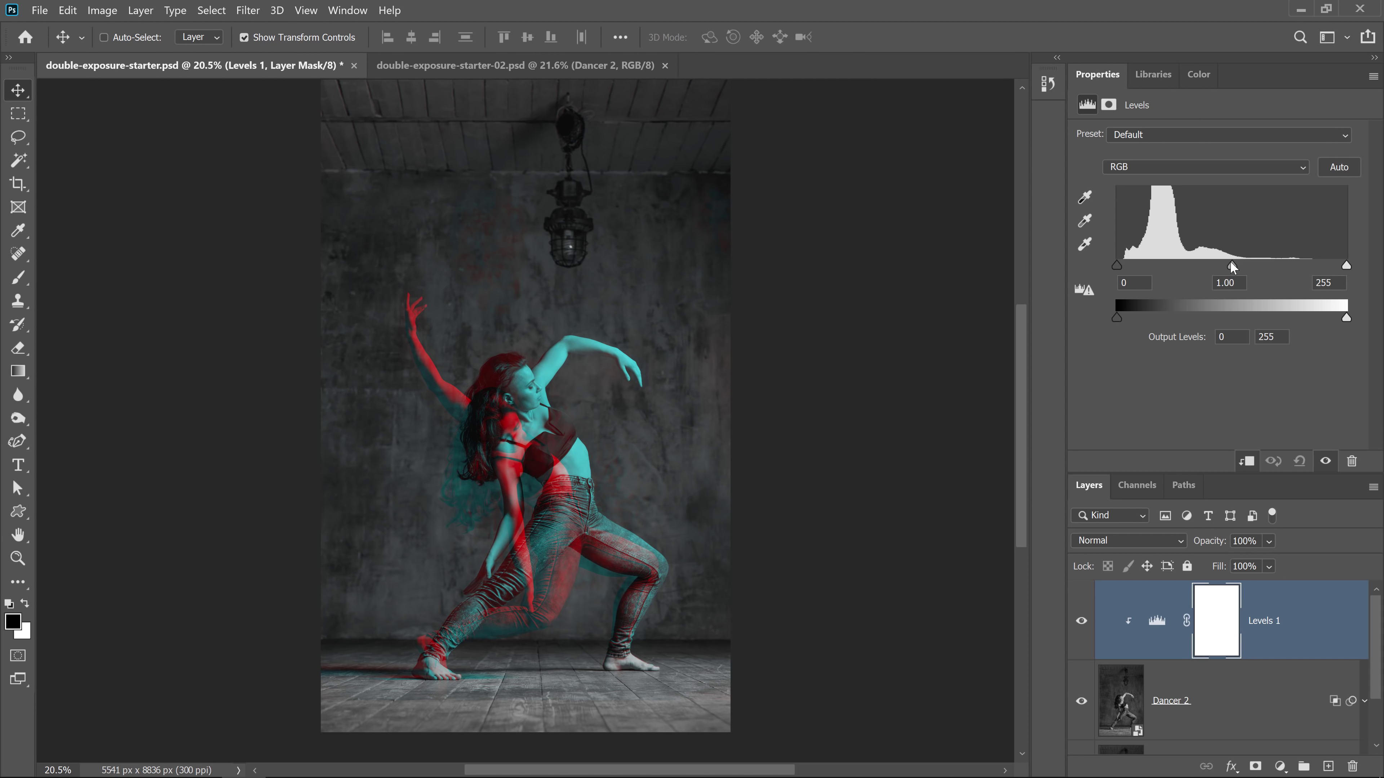
pyautogui.moveTo(1233, 264); pyautogui.dragTo(1220, 289)
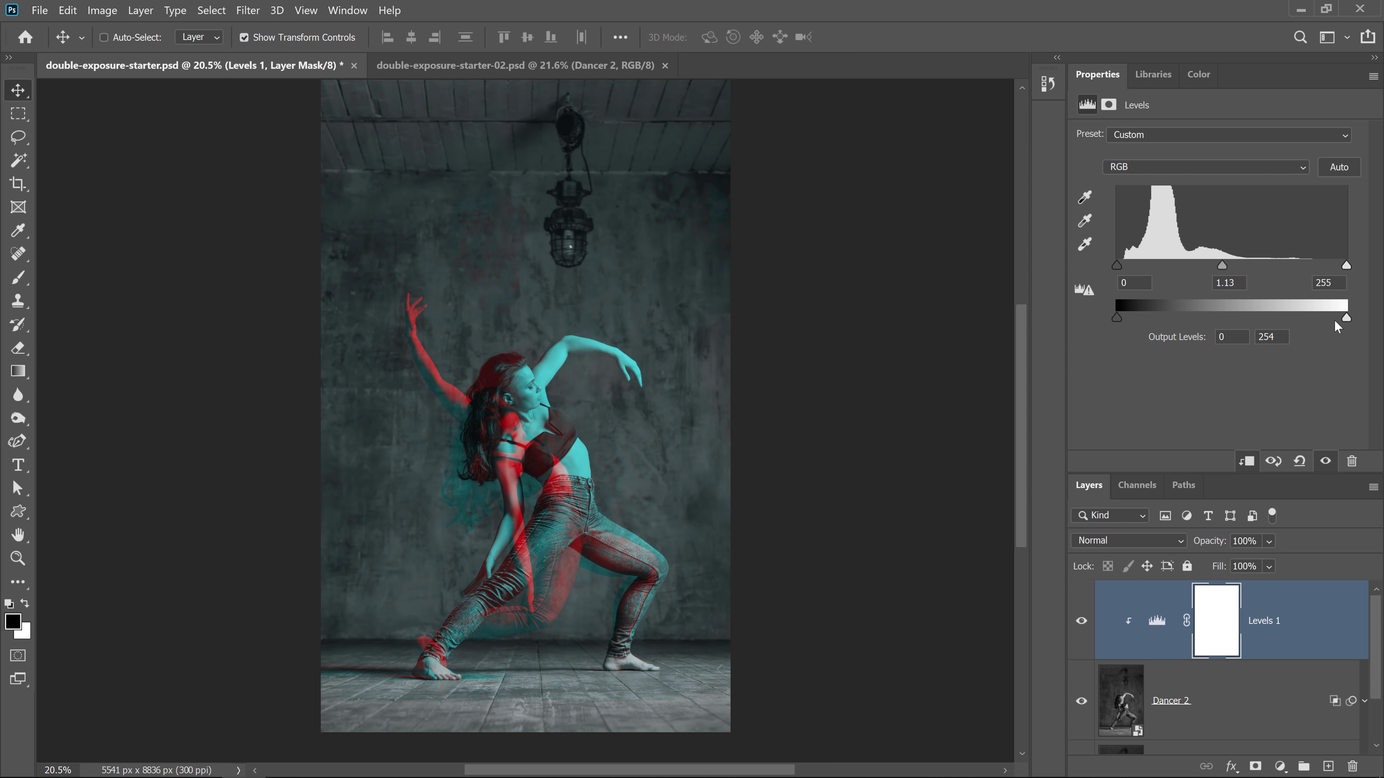
pyautogui.moveTo(1314, 319); pyautogui.dragTo(1356, 320)
# Add a Hue/Saturation adjustment set to Hue -154, Saturation -46, Lightness +16.
pyautogui.click(1280, 766)
pyautogui.click(1268, 596)
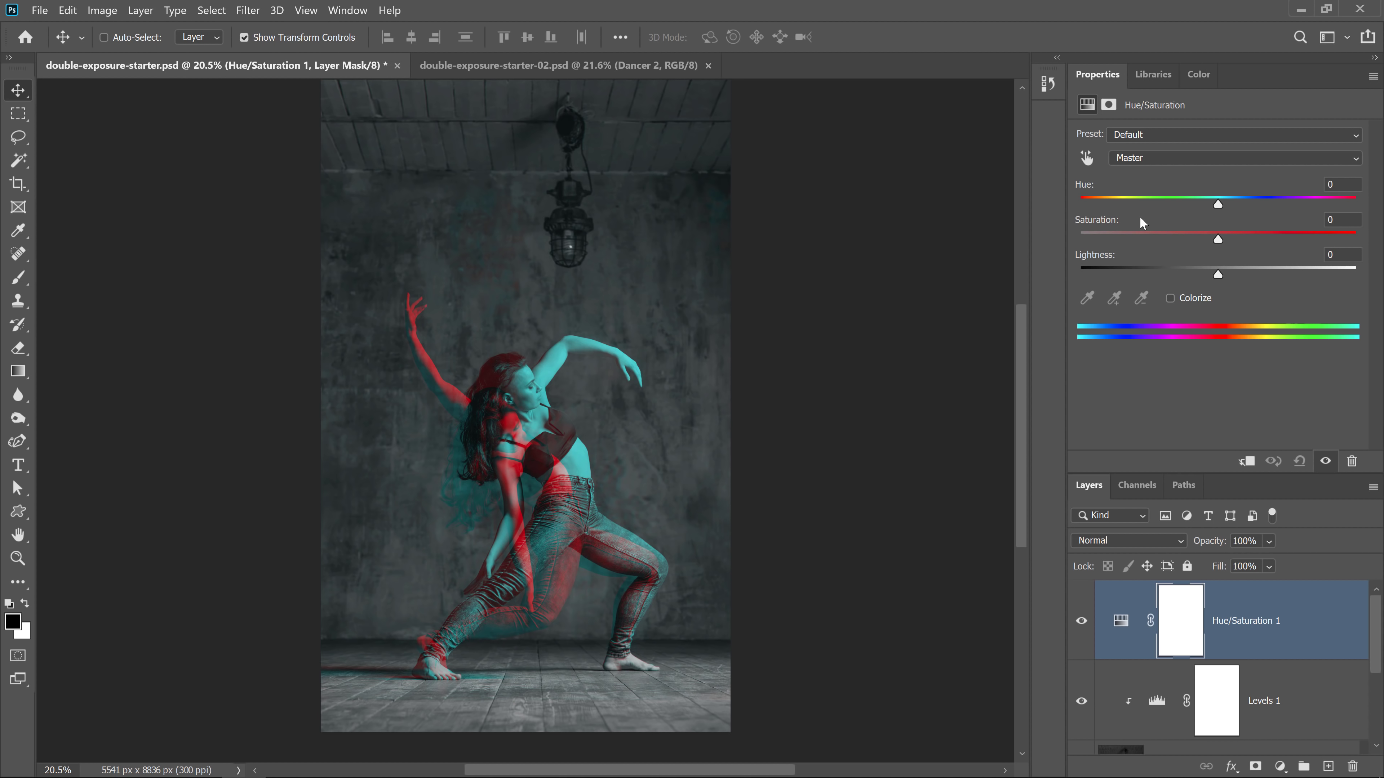
pyautogui.moveTo(1218, 211); pyautogui.dragTo(1096, 218)
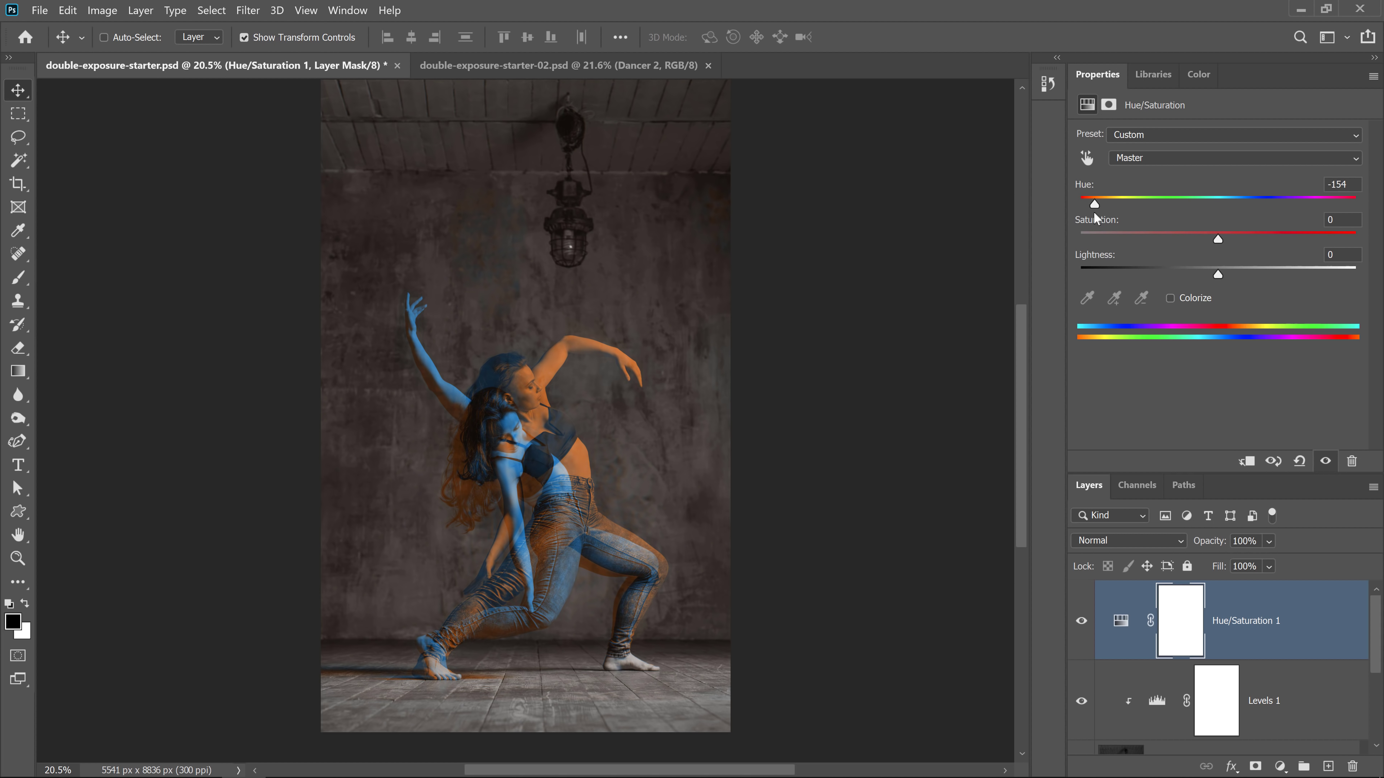
pyautogui.moveTo(1218, 243); pyautogui.dragTo(1241, 282)
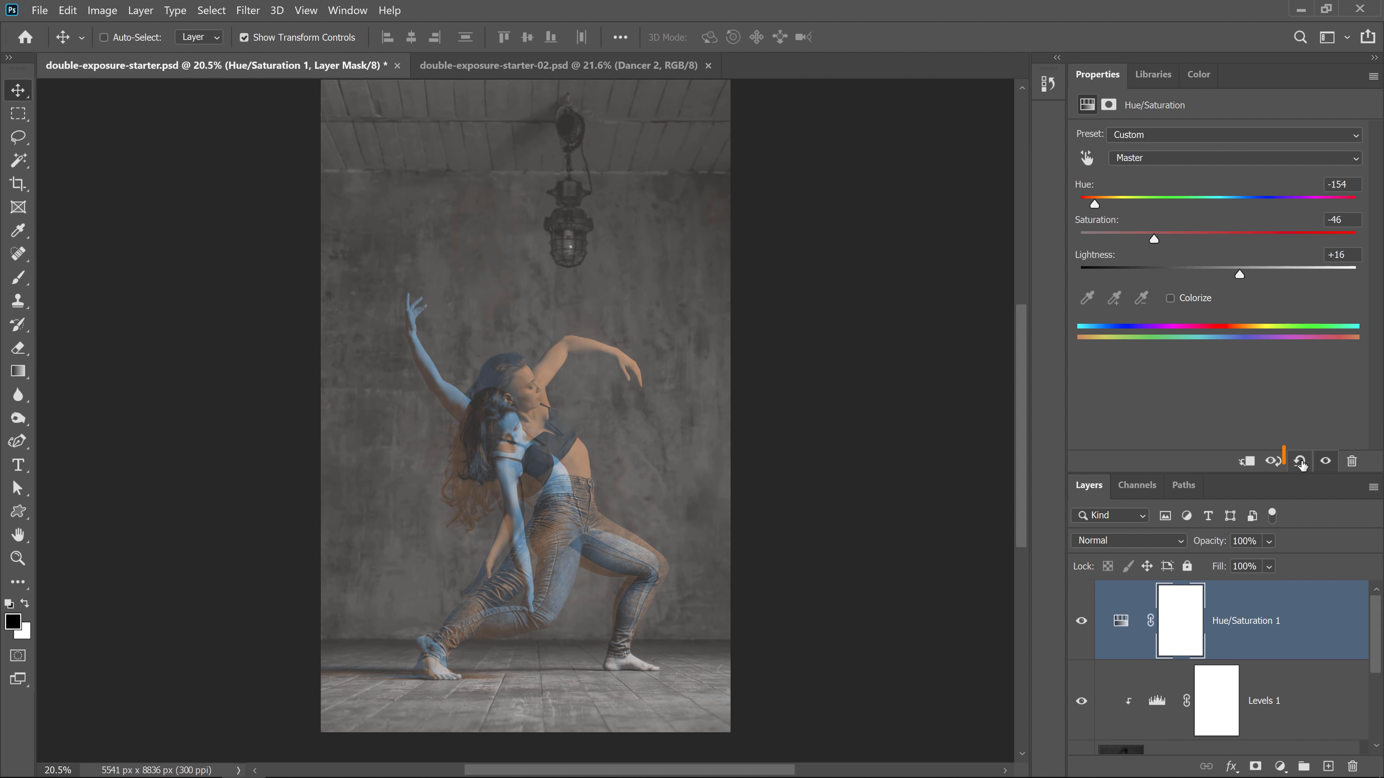
# Reset Hue/Saturation and shift the Reds toward orange: Hue +14, Saturation -18, Lightness +1.
pyautogui.click(1300, 464)
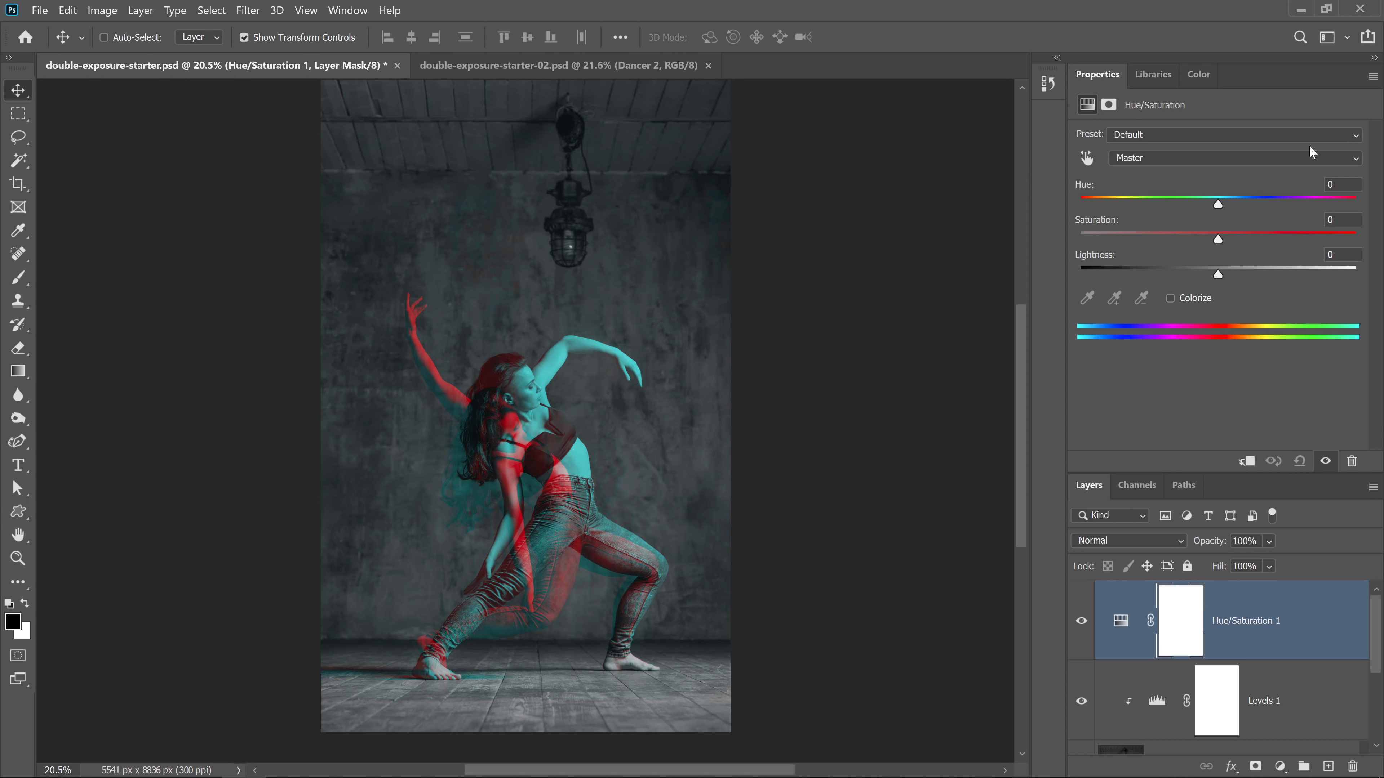
pyautogui.click(1354, 163)
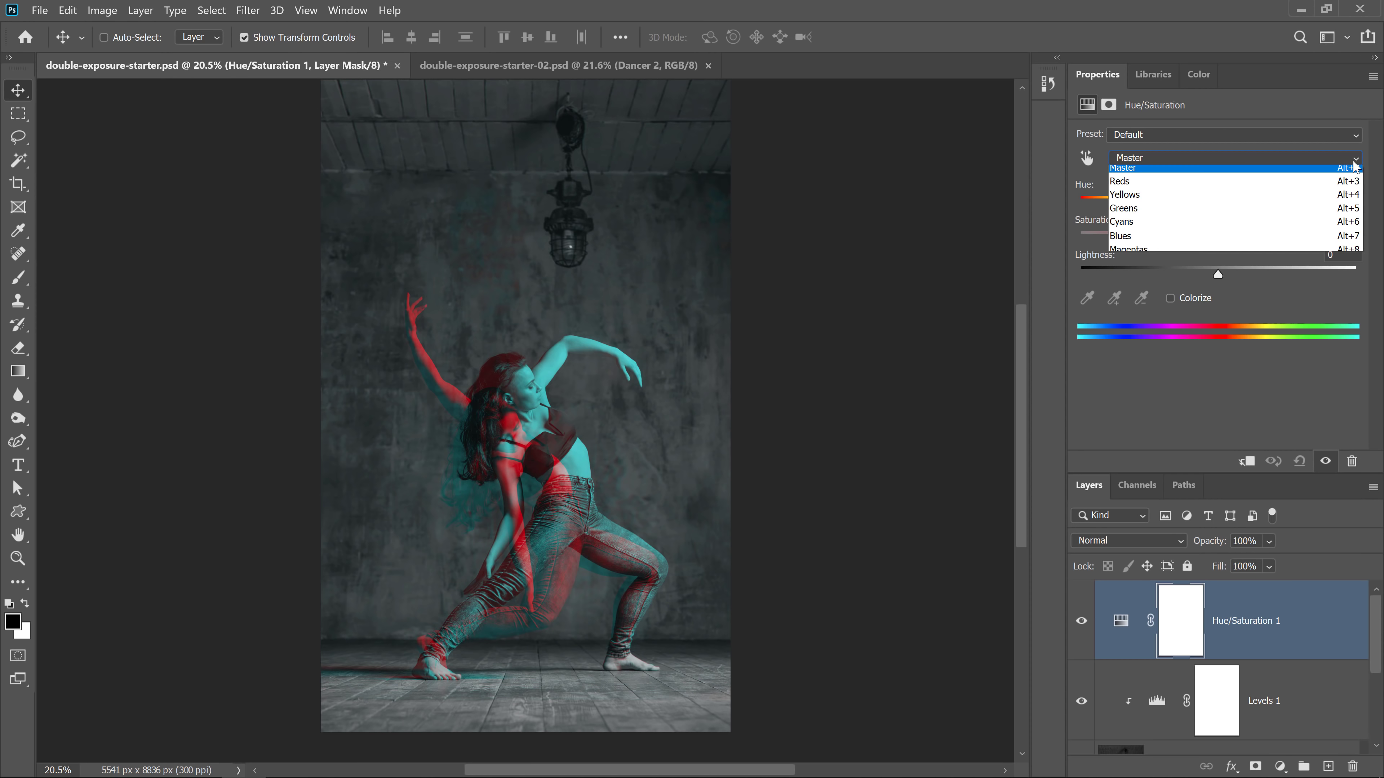
pyautogui.click(1160, 189)
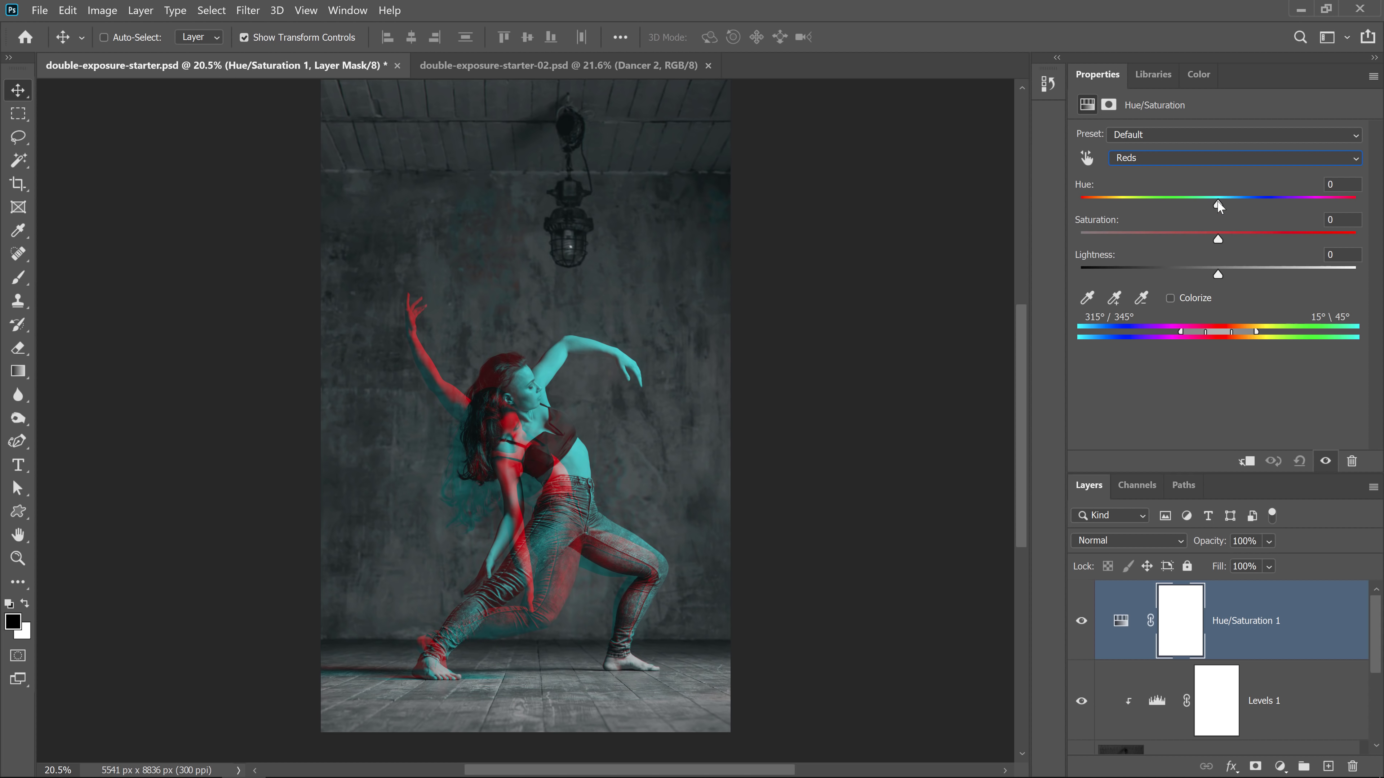
pyautogui.moveTo(1219, 206)
pyautogui.mouseDown()
pyautogui.moveTo(1233, 207)
pyautogui.moveTo(1204, 218)
pyautogui.moveTo(1235, 220)
pyautogui.moveTo(1188, 244)
pyautogui.moveTo(1212, 243)
pyautogui.moveTo(1201, 243)
pyautogui.moveTo(1242, 279)
pyautogui.moveTo(1214, 279)
pyautogui.moveTo(1193, 244)
pyautogui.moveTo(1236, 210)
pyautogui.mouseUp()
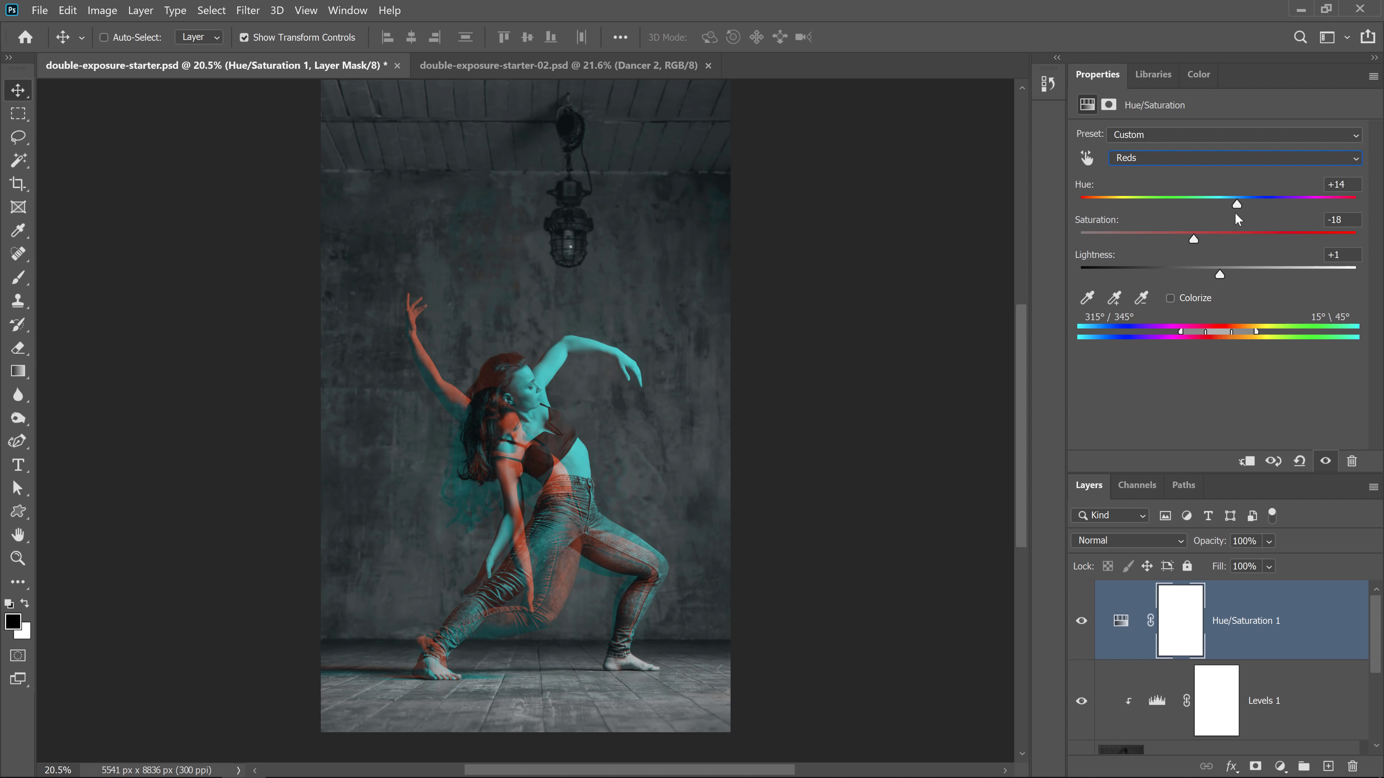
# Set the Cyans range to Hue +12, Saturation -14, Lightness -8.
pyautogui.click(1155, 162)
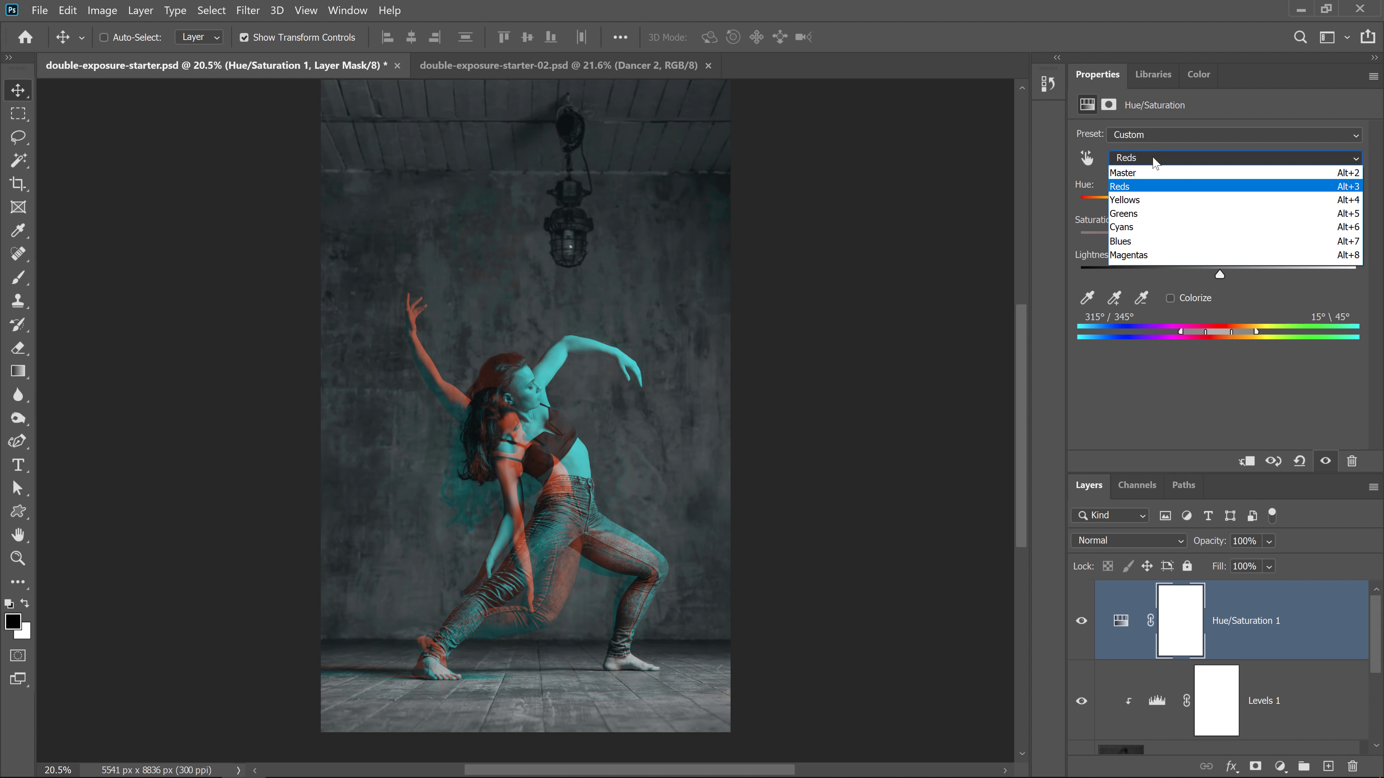
pyautogui.click(1154, 227)
pyautogui.moveTo(1218, 213); pyautogui.dragTo(1207, 276)
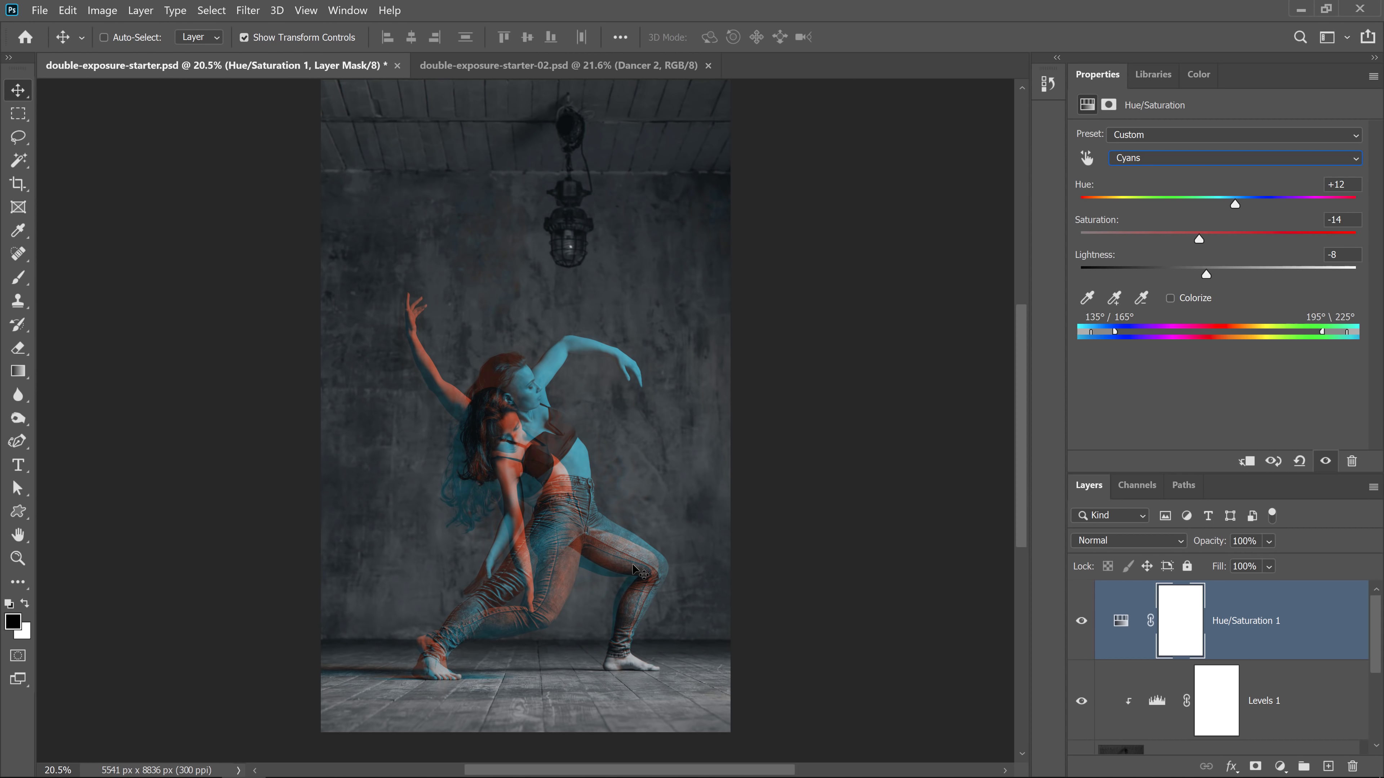
pyautogui.moveTo(1378, 626); pyautogui.dragTo(1377, 691)
# Select every layer down to Dancer 1 and convert them into one smart object.
pyautogui.keyDown('shift'); pyautogui.click(1280, 734); pyautogui.keyUp('shift')
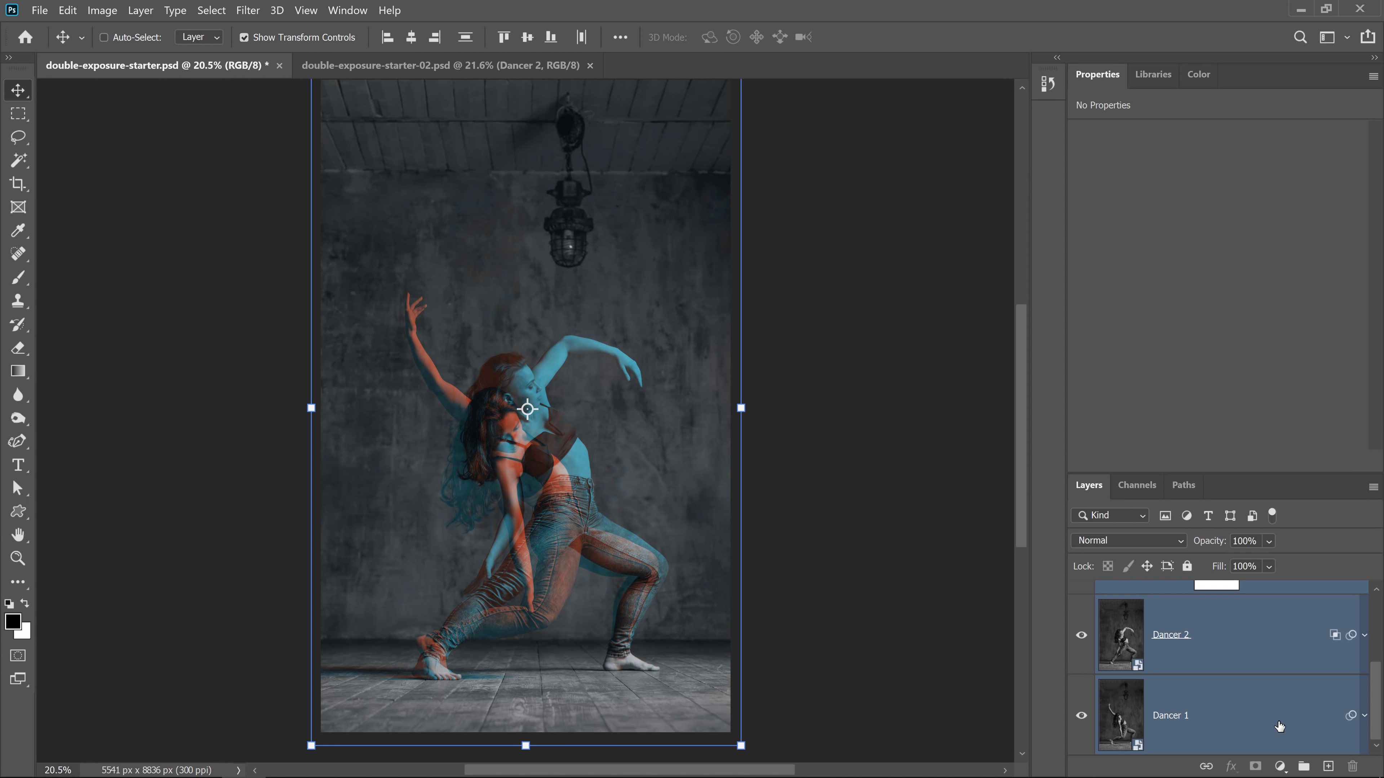
pyautogui.rightClick(1279, 726)
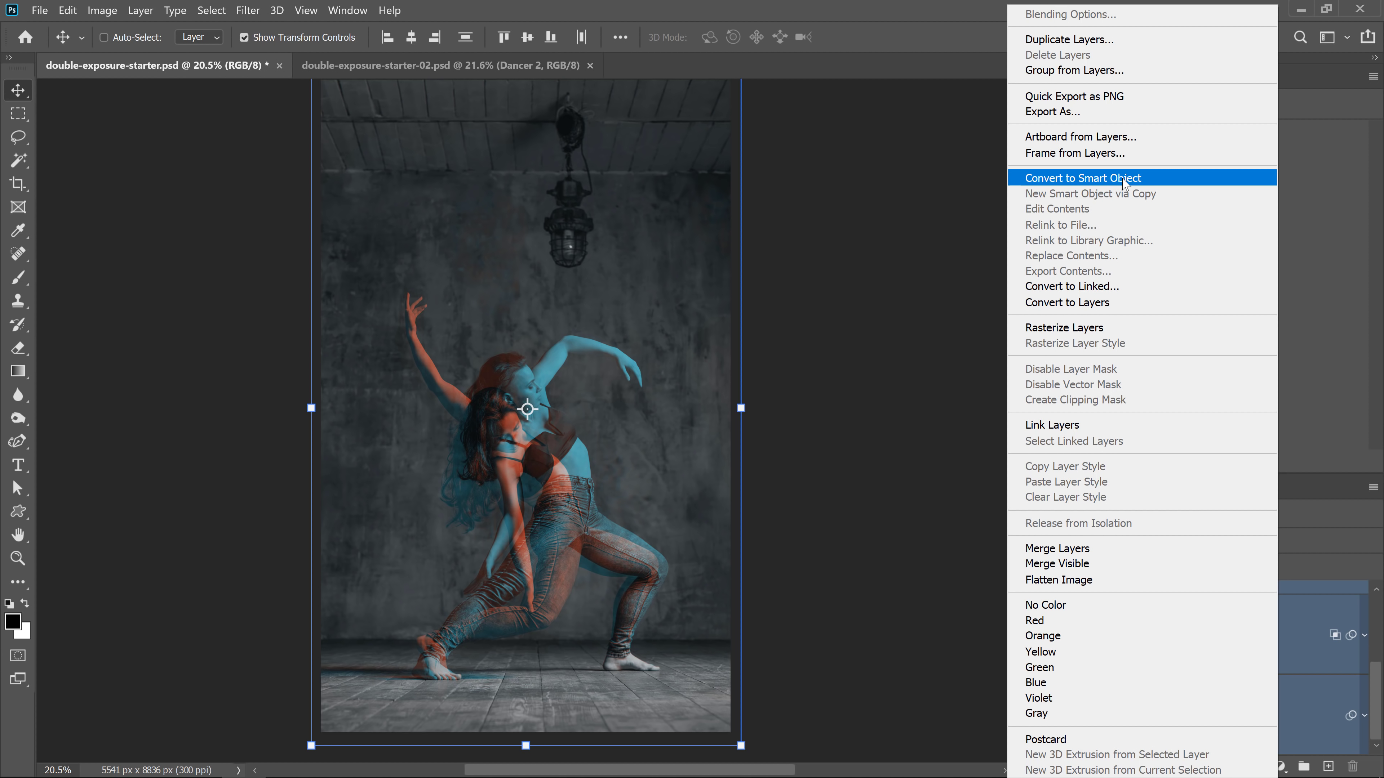
pyautogui.click(1124, 180)
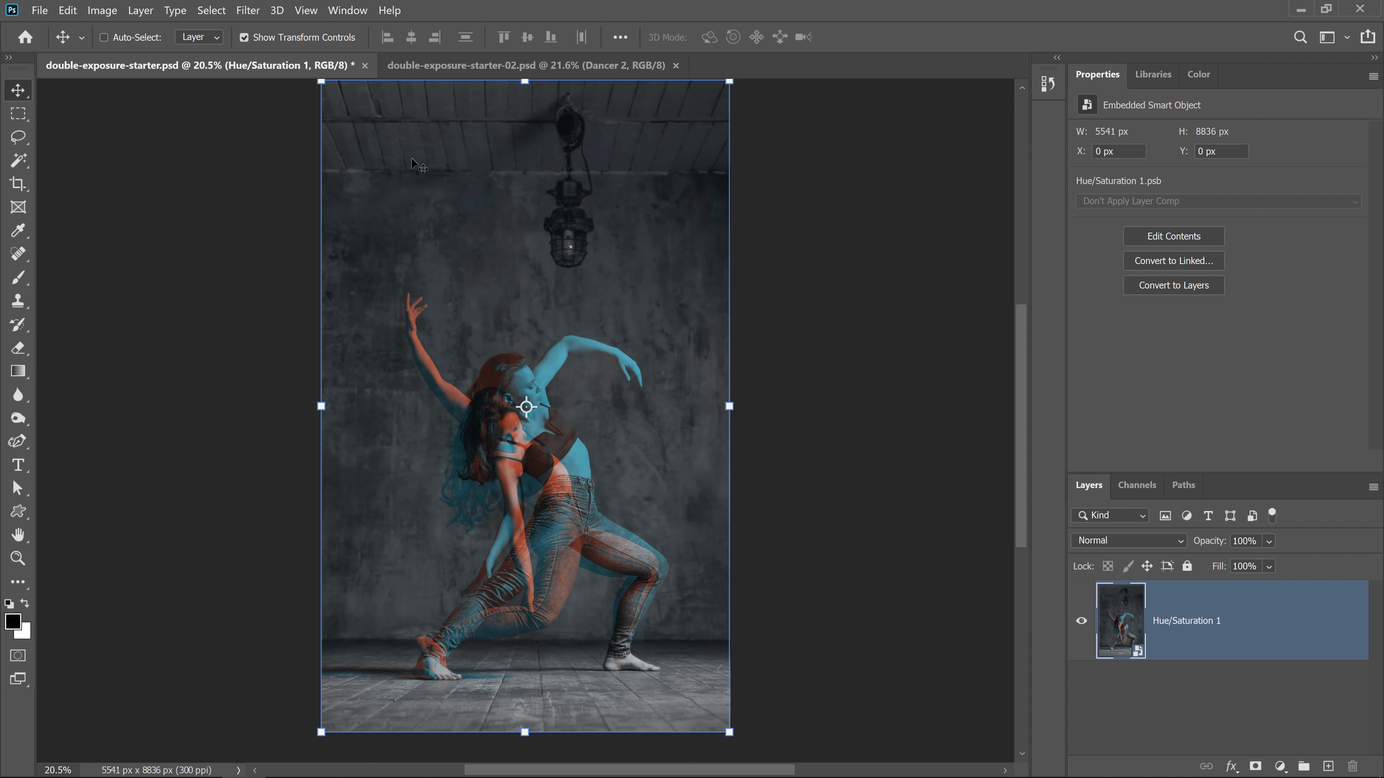
pyautogui.click(248, 10)
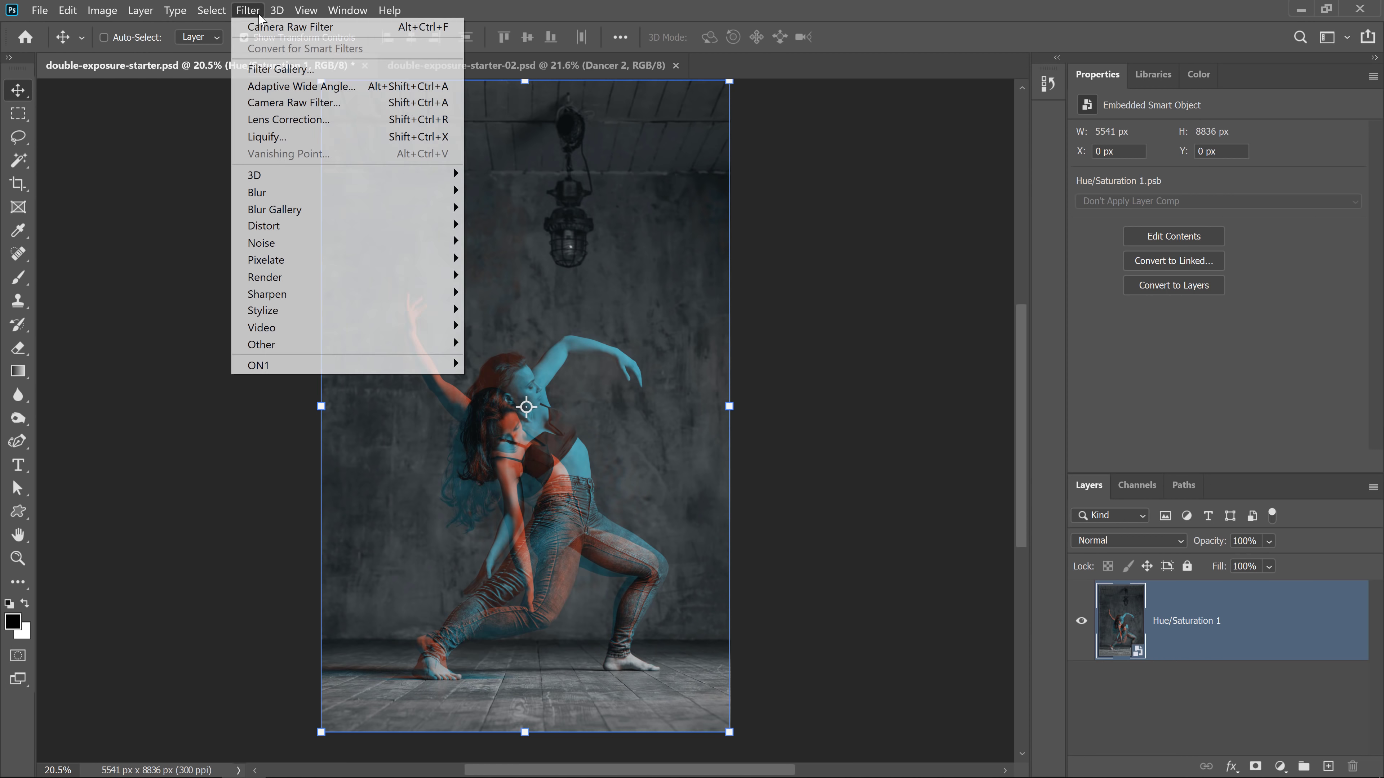
# Open the Camera Raw Filter and set Contrast +28, Shadows -43, with a slight Texture increase.
pyautogui.click(280, 103)
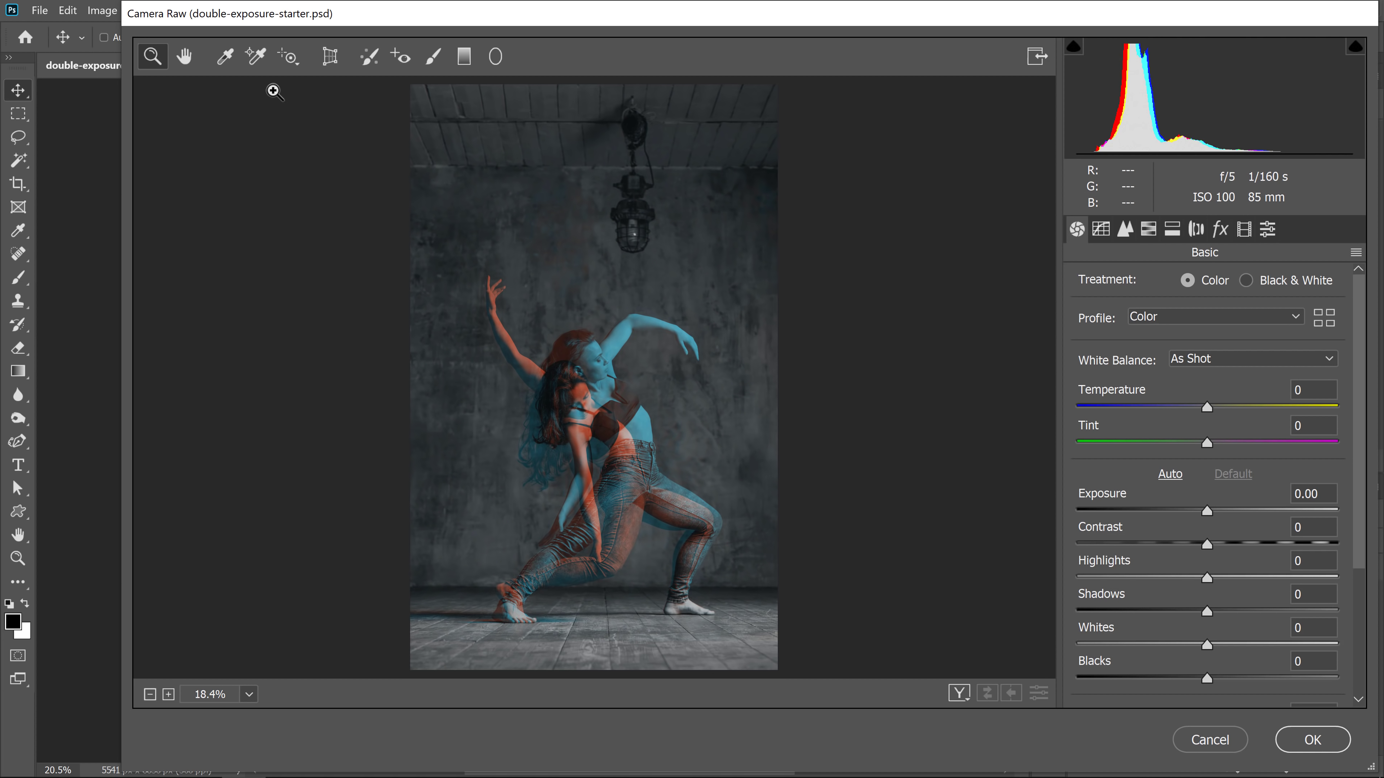
pyautogui.moveTo(1363, 375); pyautogui.dragTo(1284, 452)
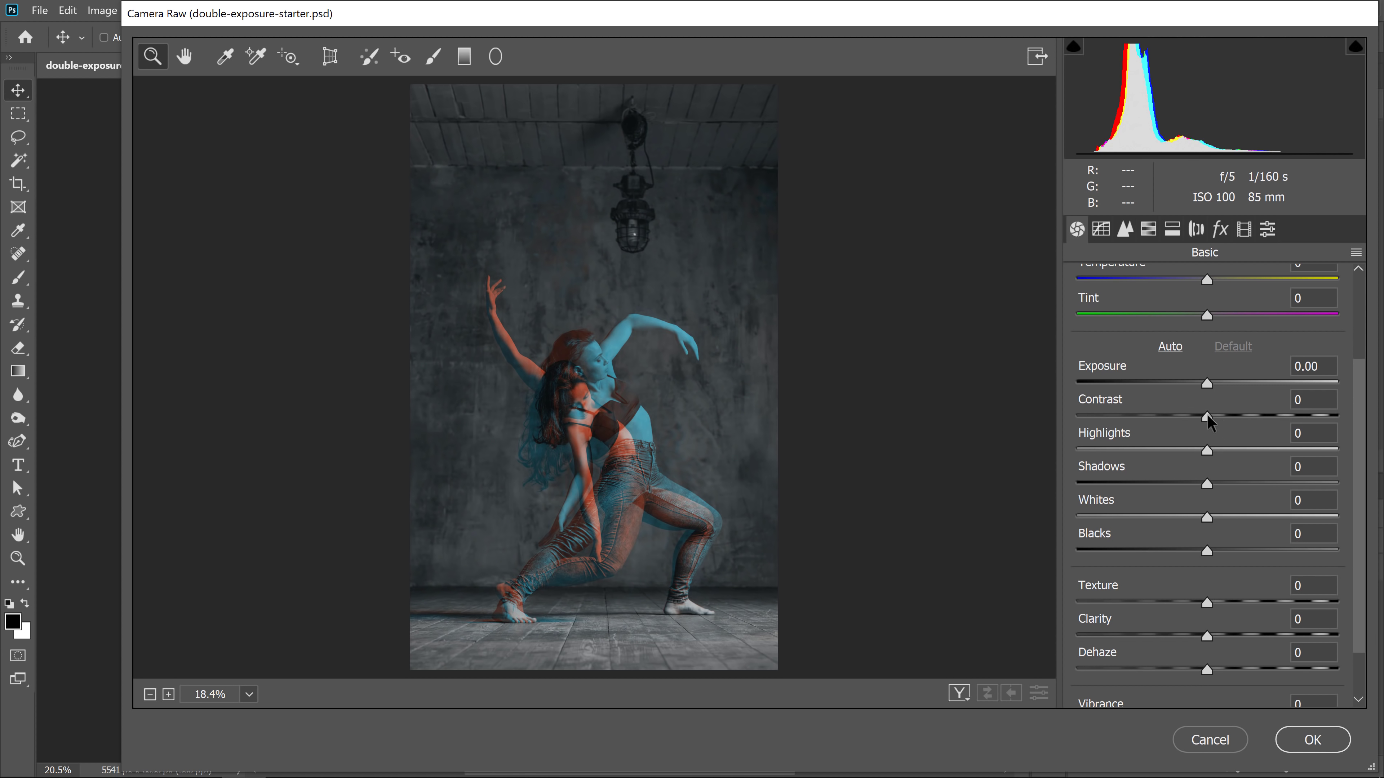
pyautogui.moveTo(1207, 416); pyautogui.dragTo(1244, 422)
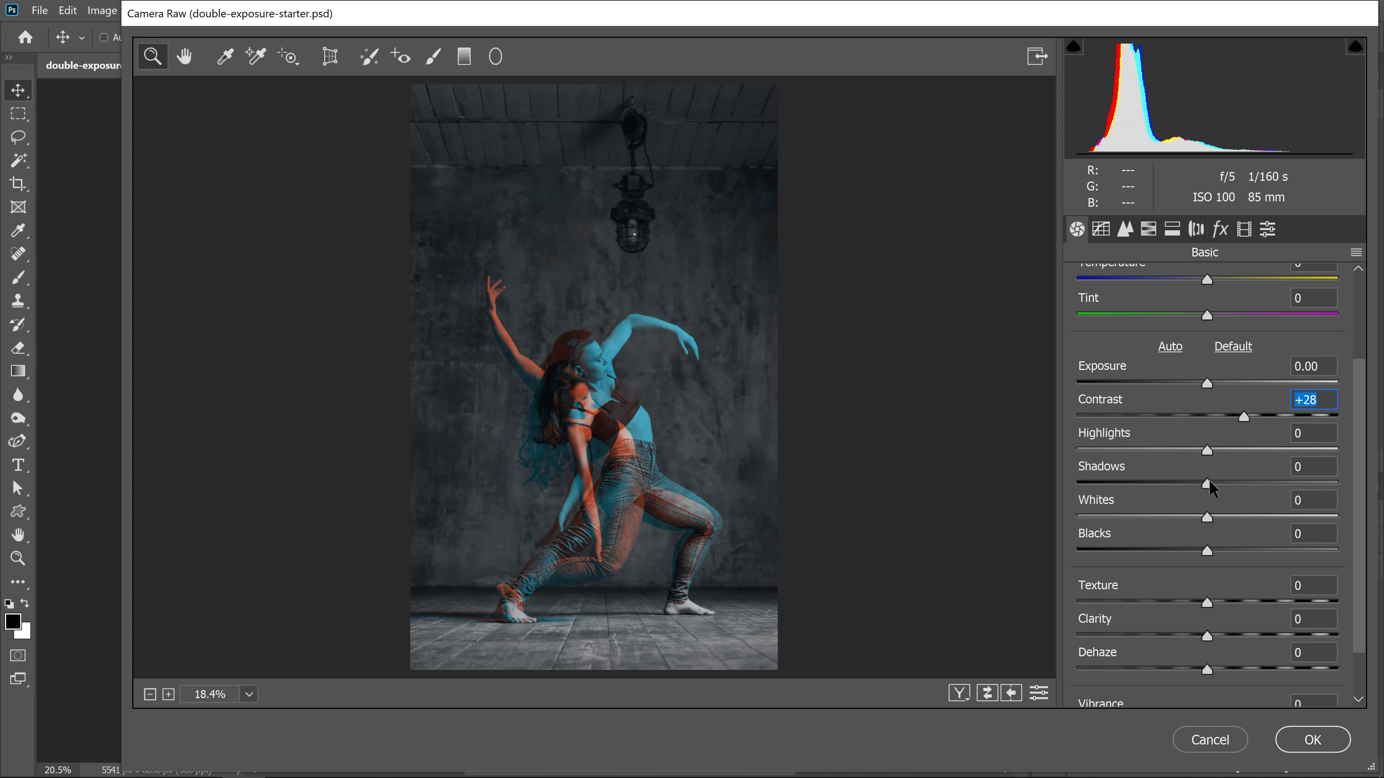
pyautogui.moveTo(1207, 484); pyautogui.dragTo(1156, 483)
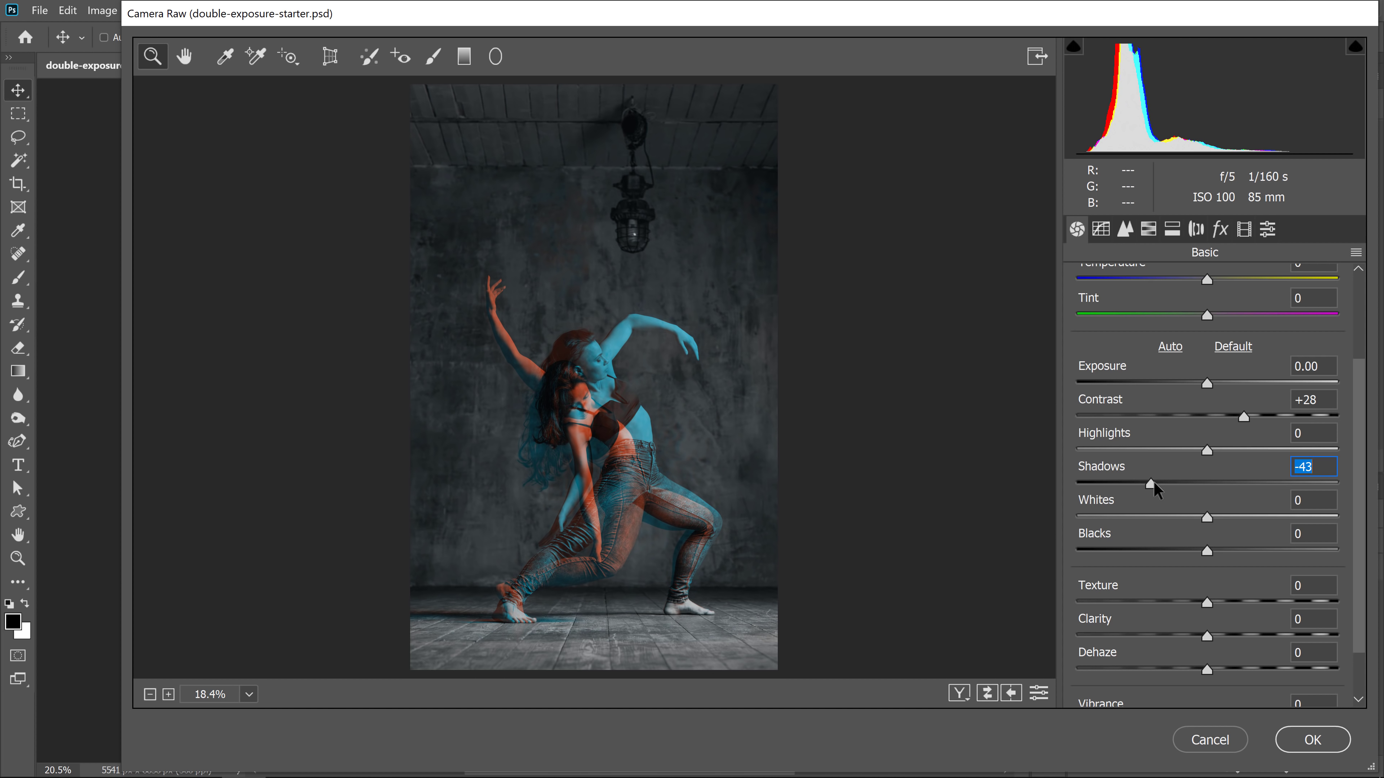
pyautogui.moveTo(1213, 604); pyautogui.dragTo(1213, 636)
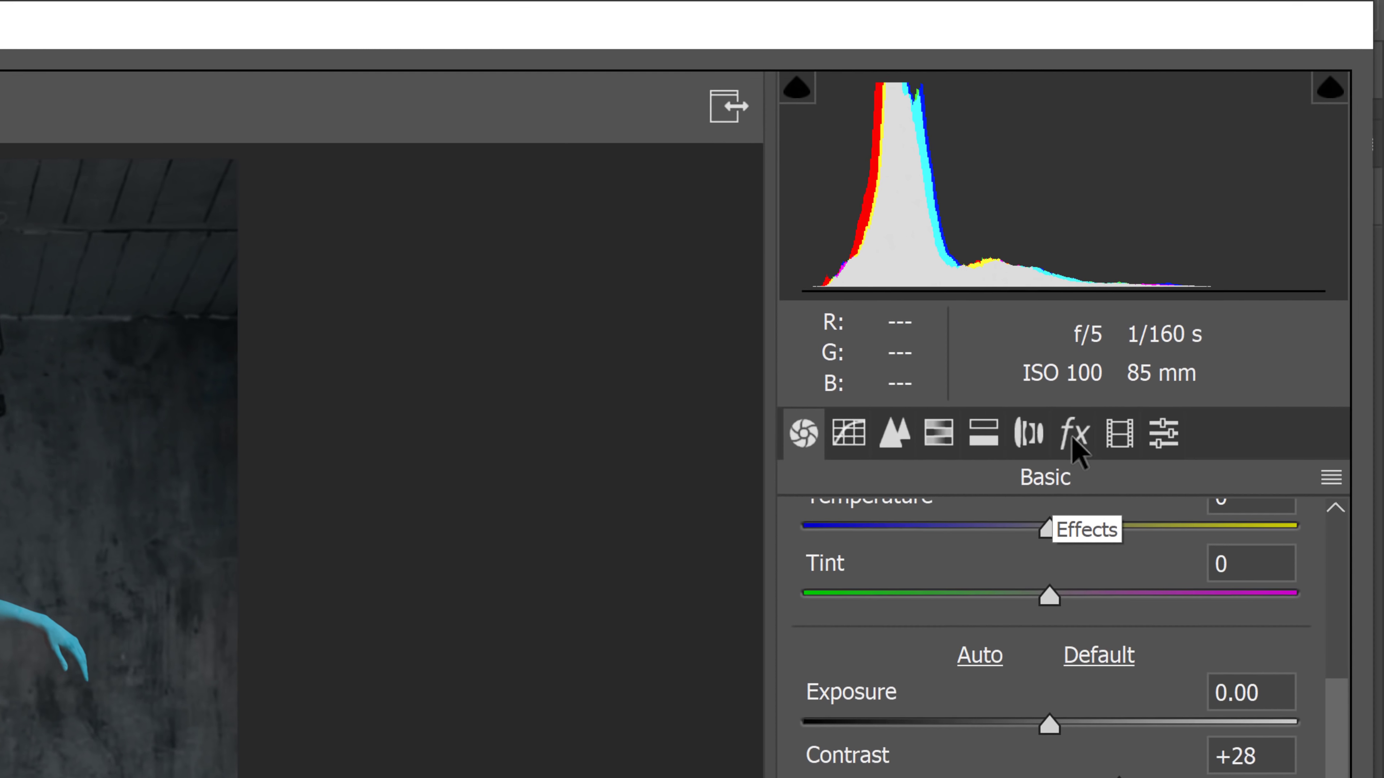
# Add Grain Amount 22 and a -48 post-crop vignette in Camera Raw's Effects panel.
pyautogui.click(1196, 263)
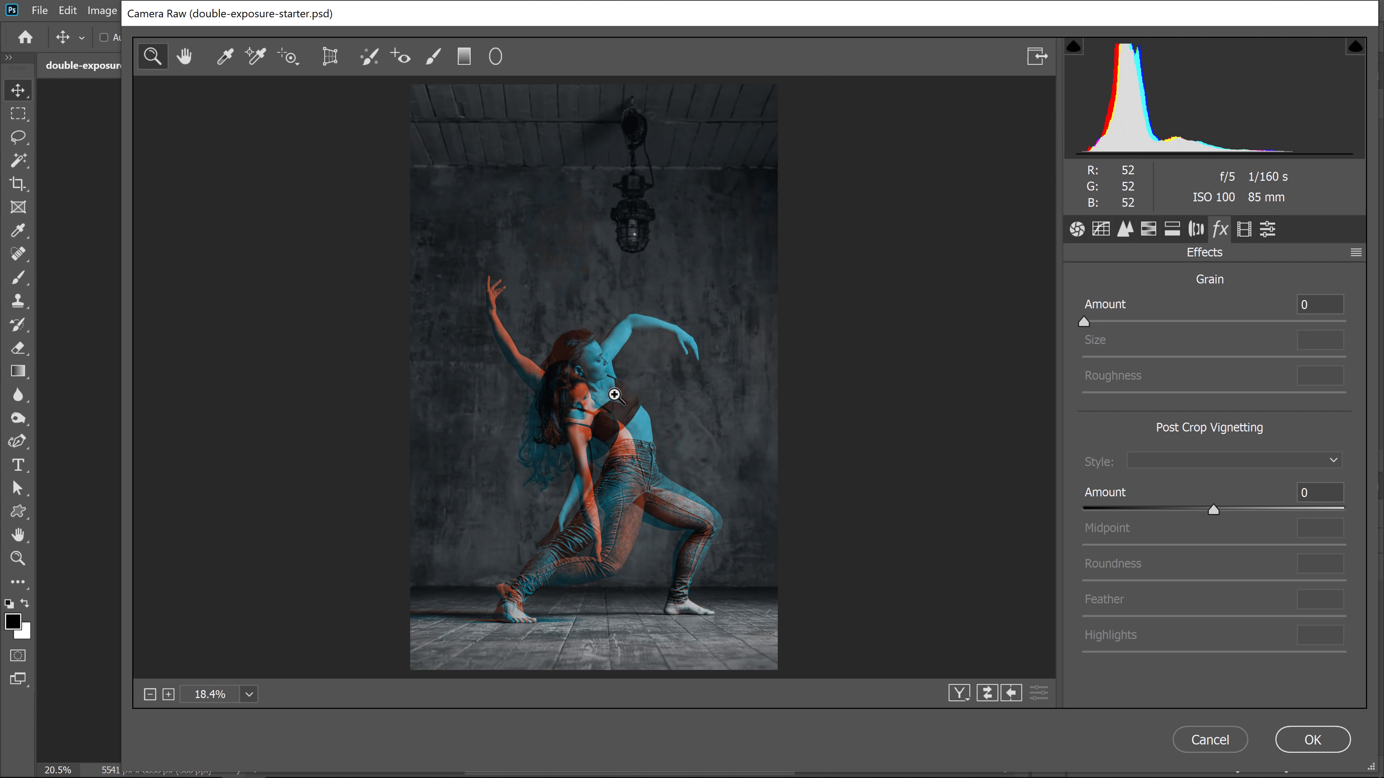
pyautogui.click(614, 394)
pyautogui.moveTo(1084, 321); pyautogui.dragTo(1135, 328)
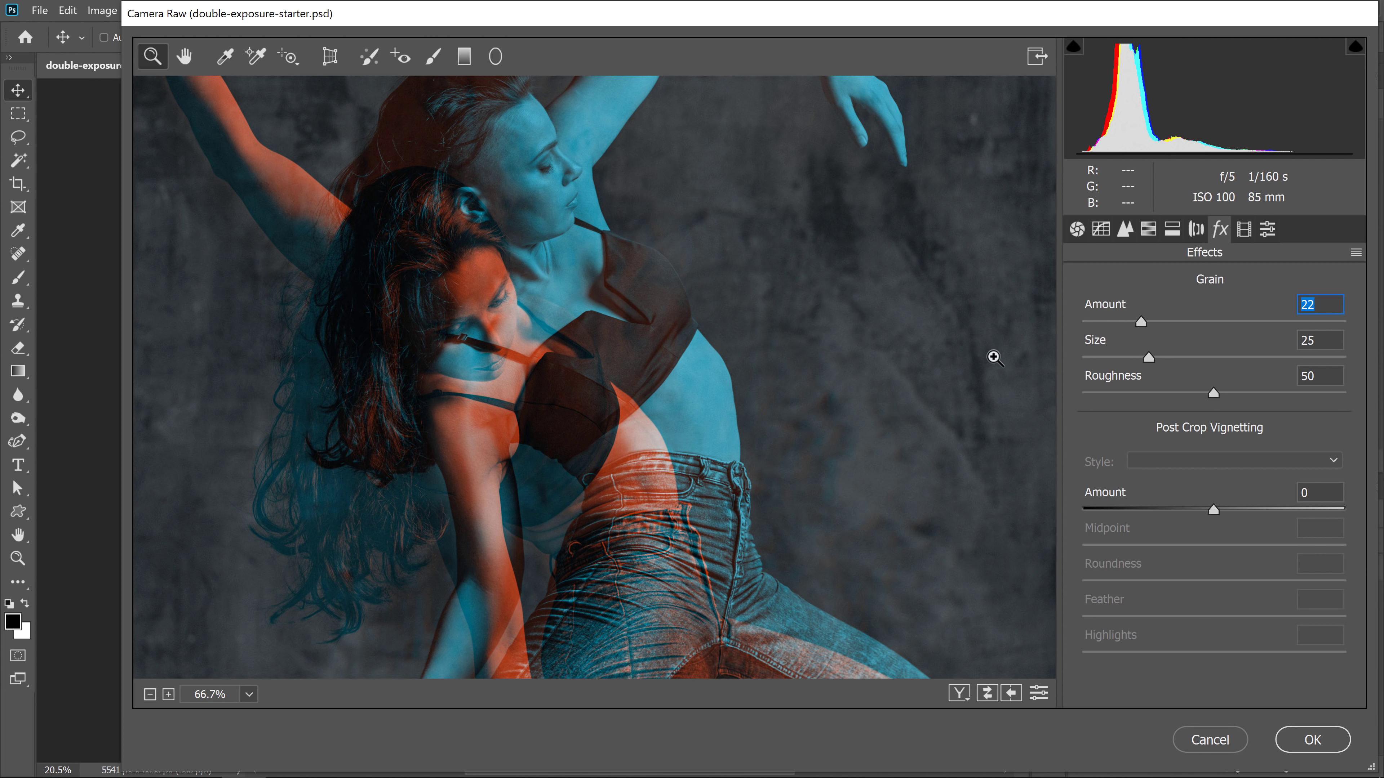
pyautogui.rightClick(817, 392)
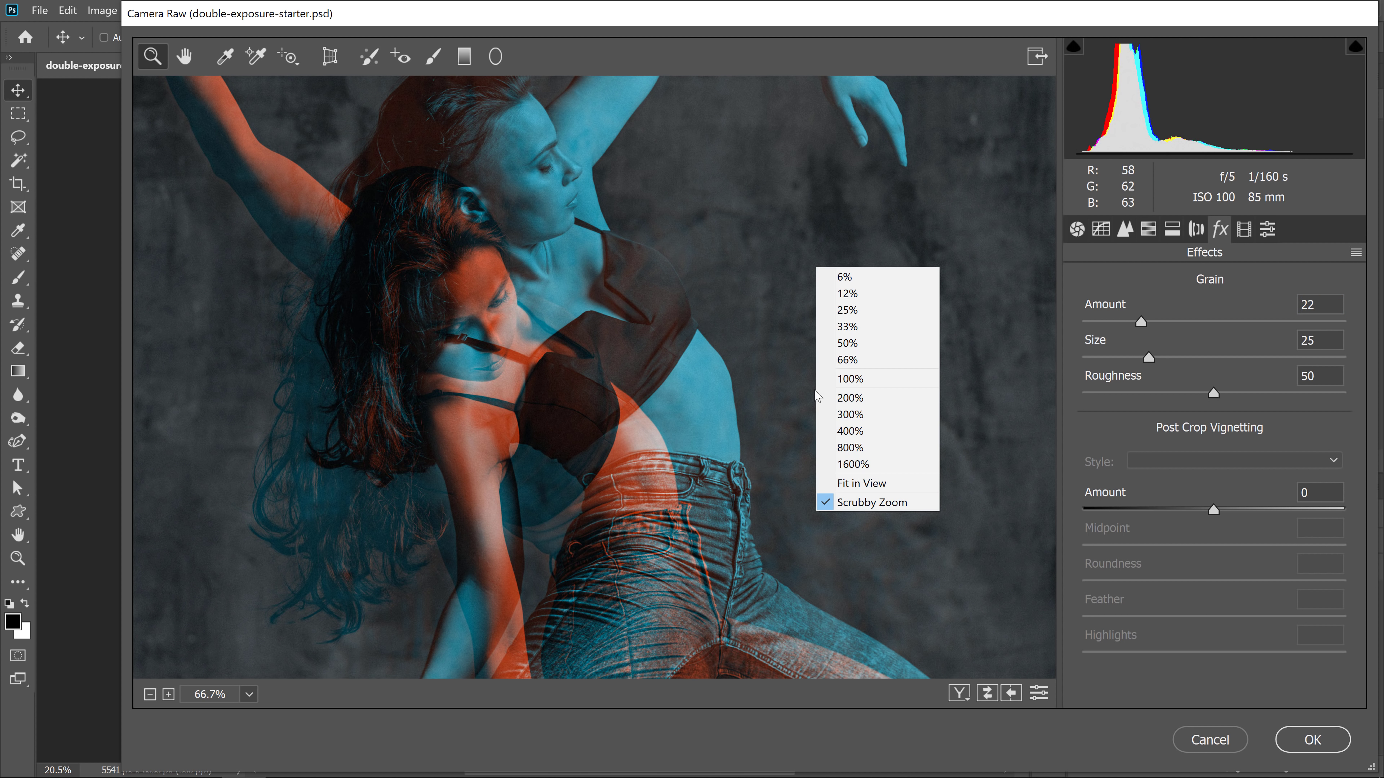
pyautogui.click(880, 485)
pyautogui.moveTo(1209, 507); pyautogui.dragTo(1151, 513)
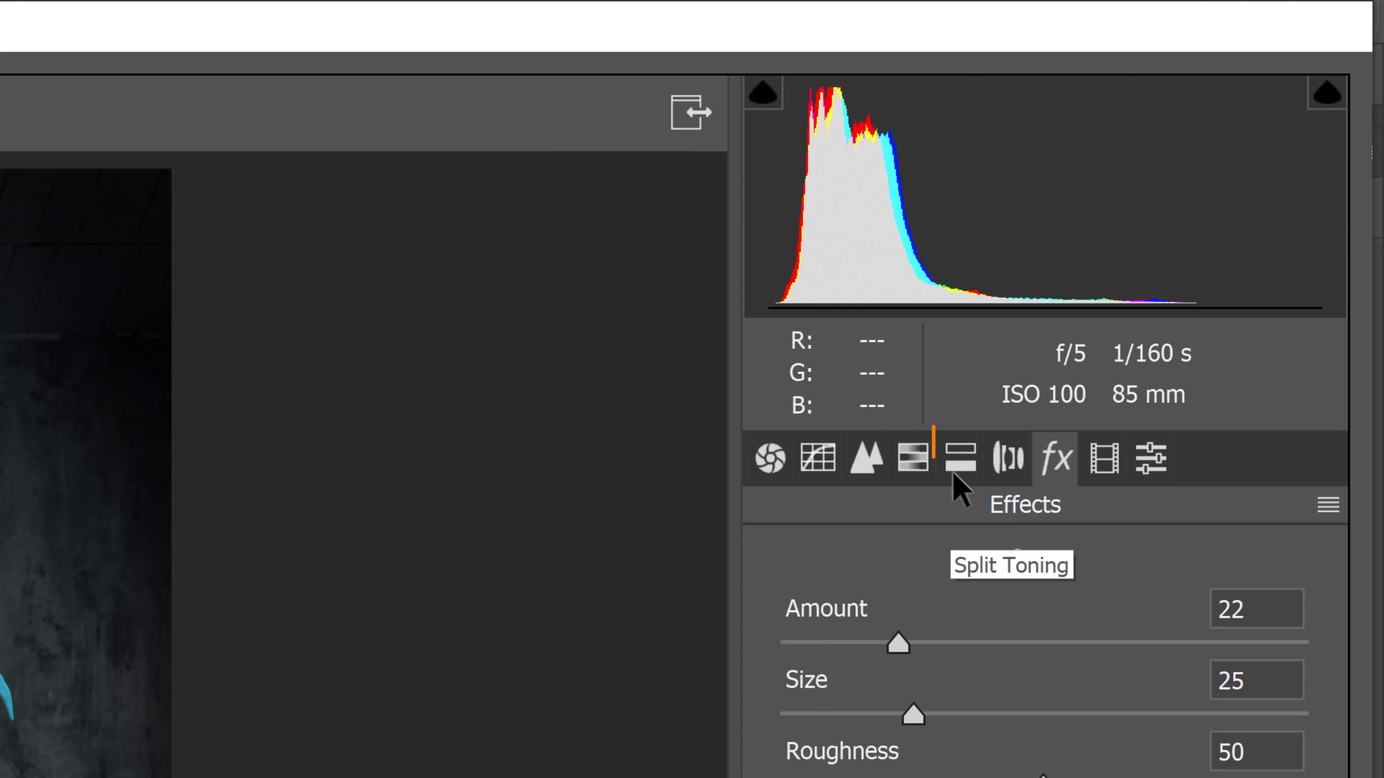
# Tint the shadows teal with Split Toning Hue 197 and Saturation 13.
pyautogui.click(959, 468)
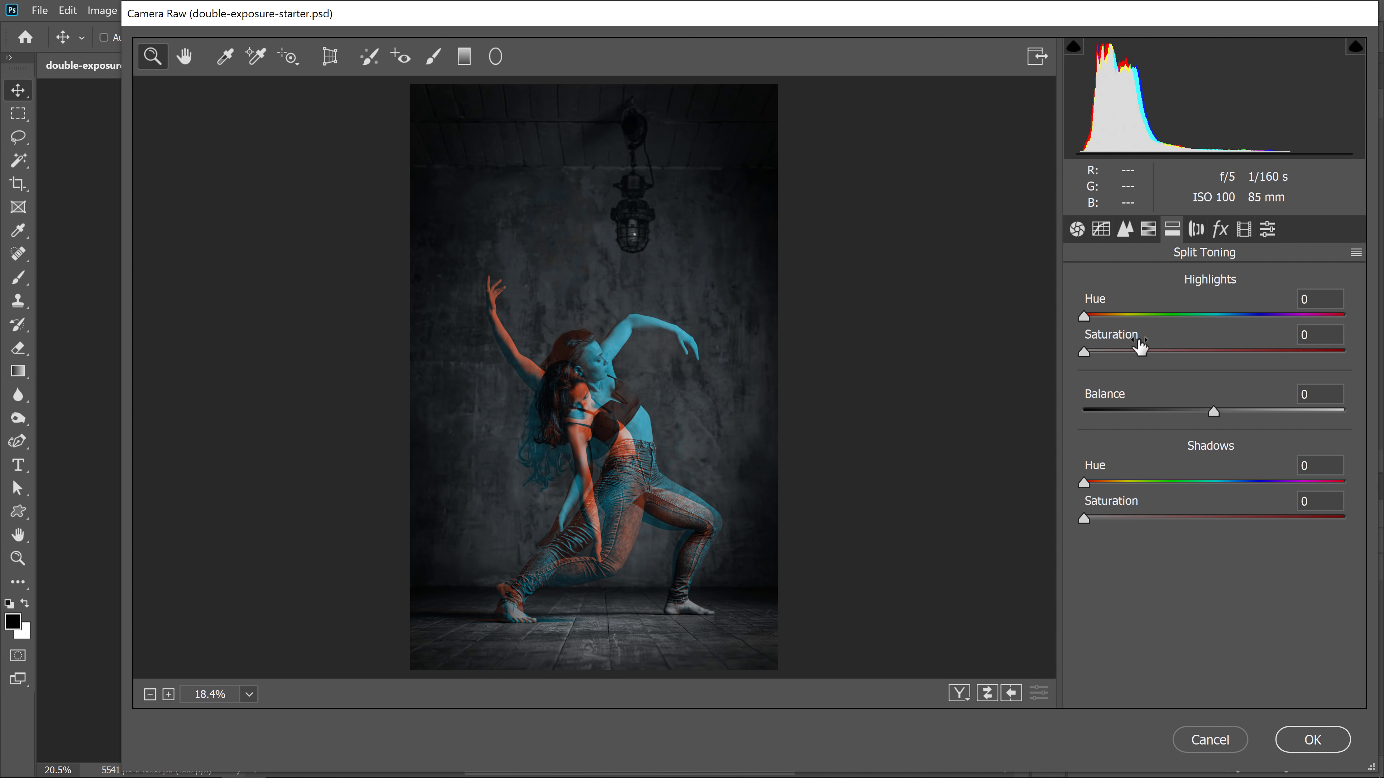
pyautogui.moveTo(1085, 482); pyautogui.dragTo(1228, 490)
pyautogui.moveTo(1089, 517); pyautogui.dragTo(1119, 518)
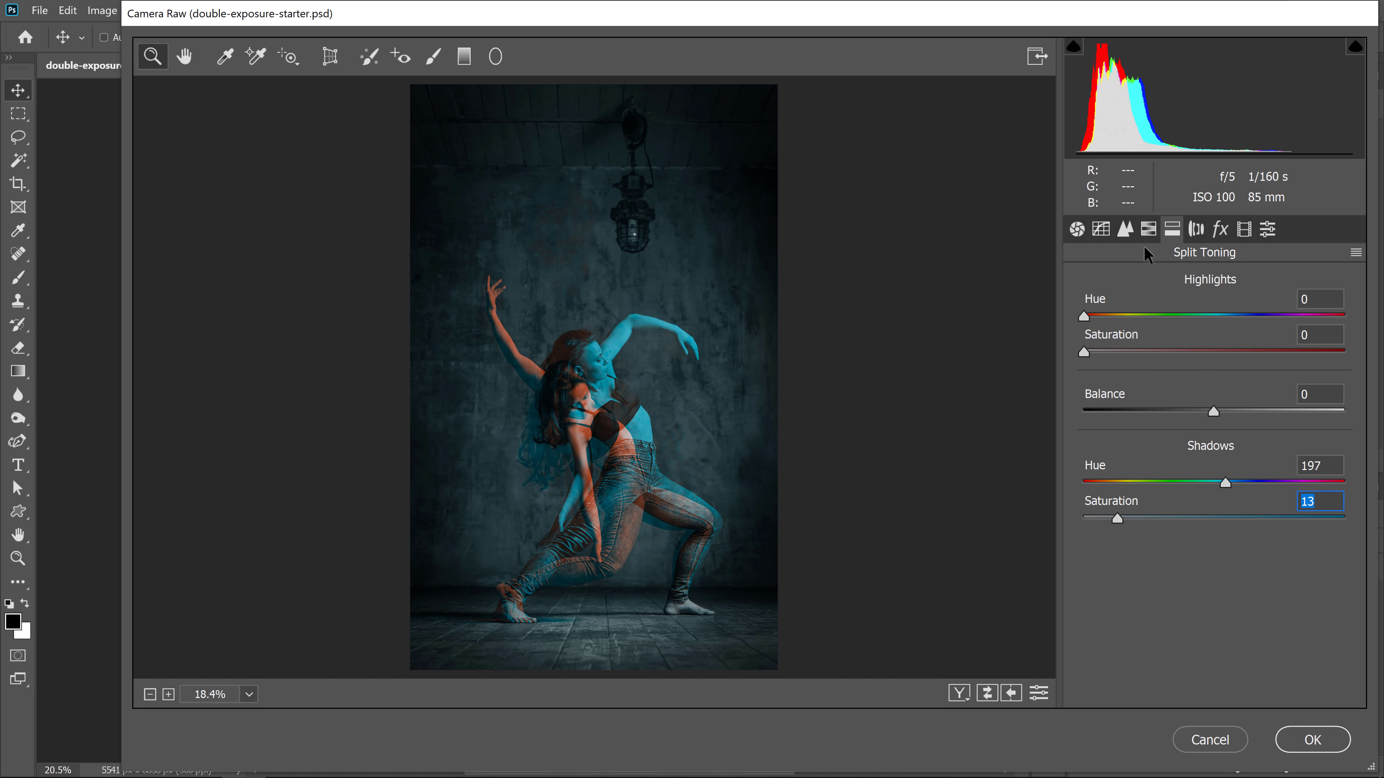
# Raise the Oranges saturation to about +46 in the HSL Saturation controls.
pyautogui.click(1148, 230)
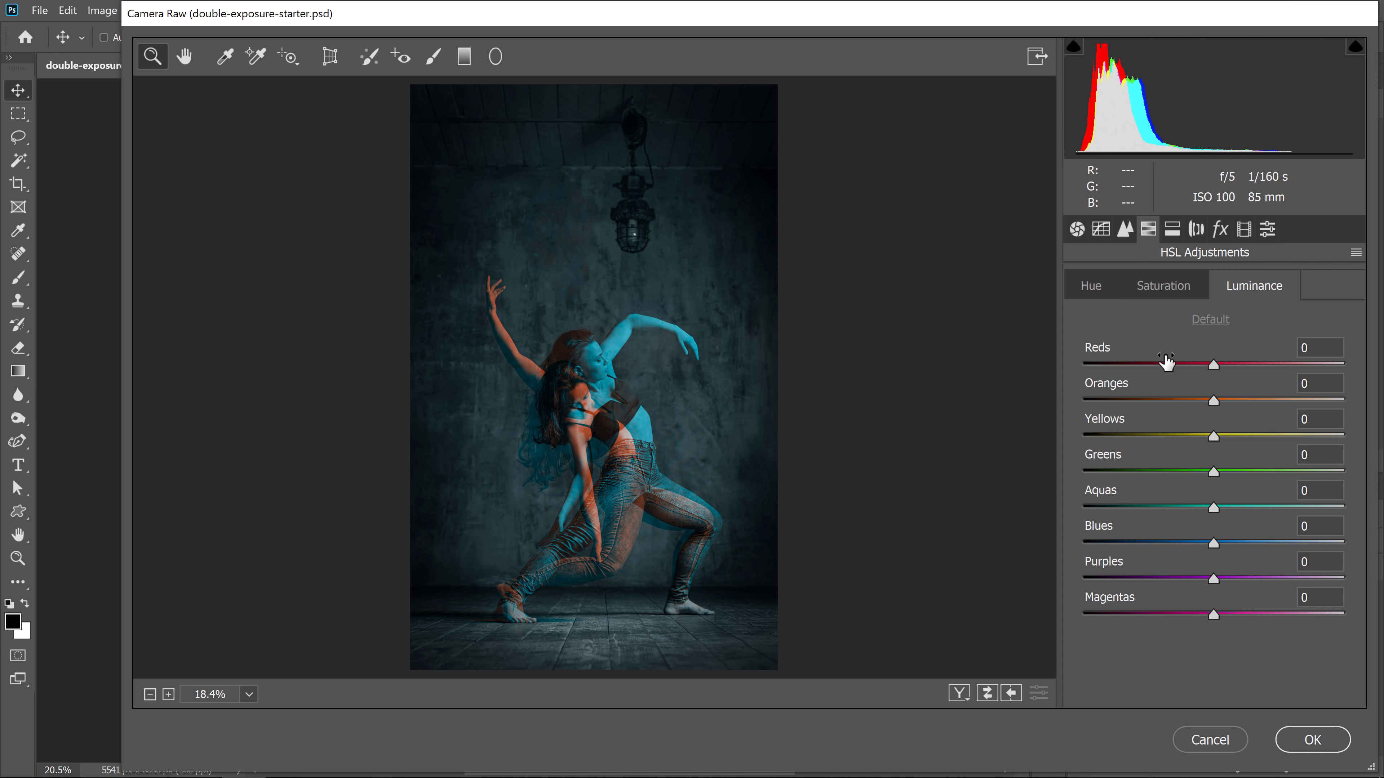
pyautogui.click(1159, 294)
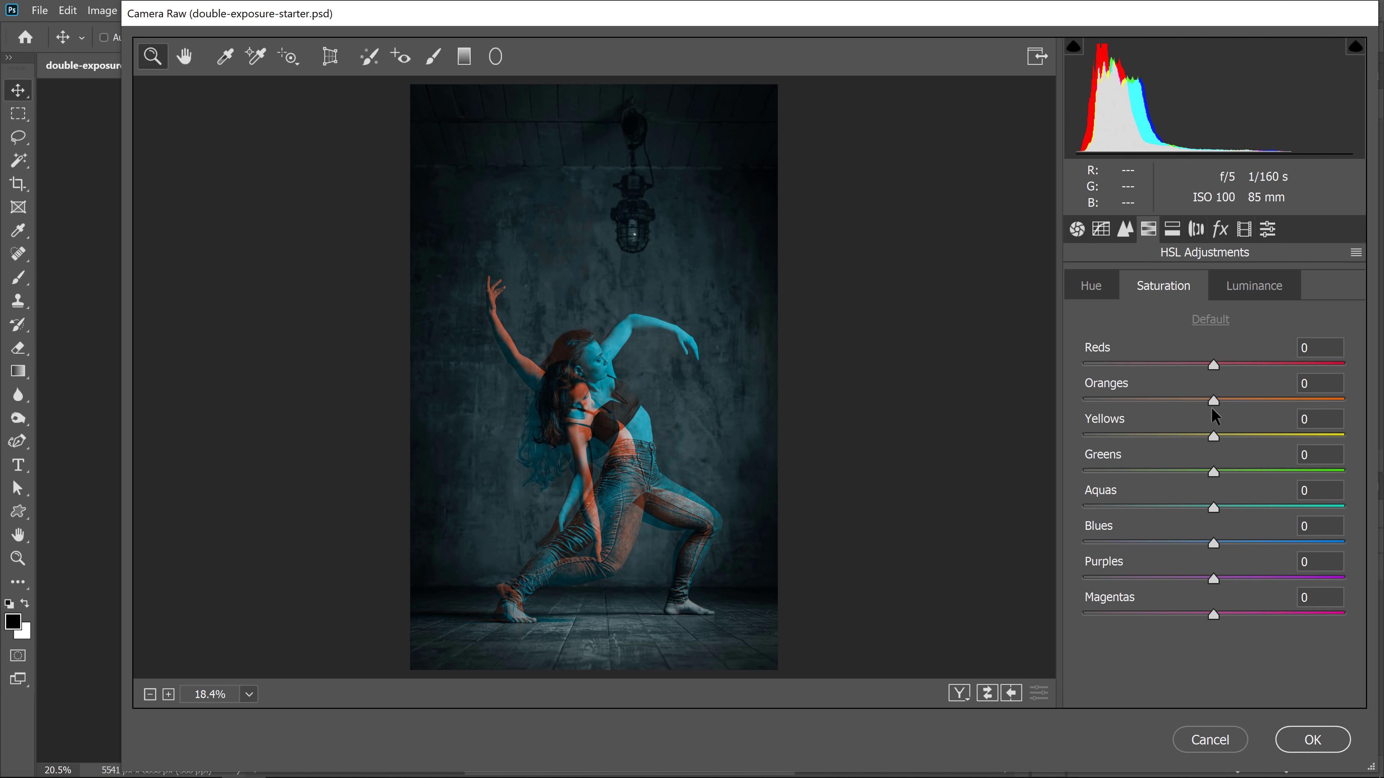
pyautogui.moveTo(1213, 403); pyautogui.dragTo(1249, 405)
pyautogui.moveTo(1280, 411); pyautogui.dragTo(1273, 410)
# Apply the Camera Raw grading as a smart filter on Hue/Saturation 1.
pyautogui.click(1313, 740)
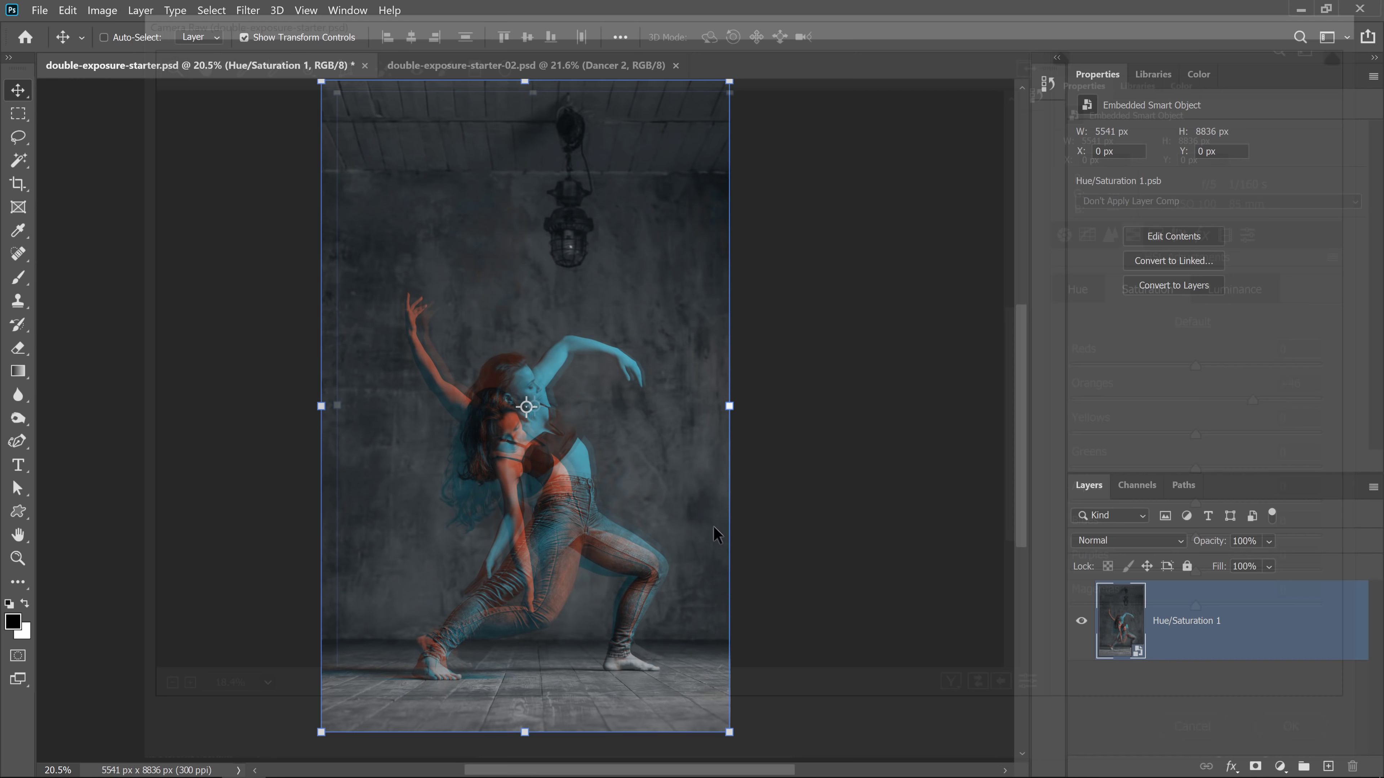